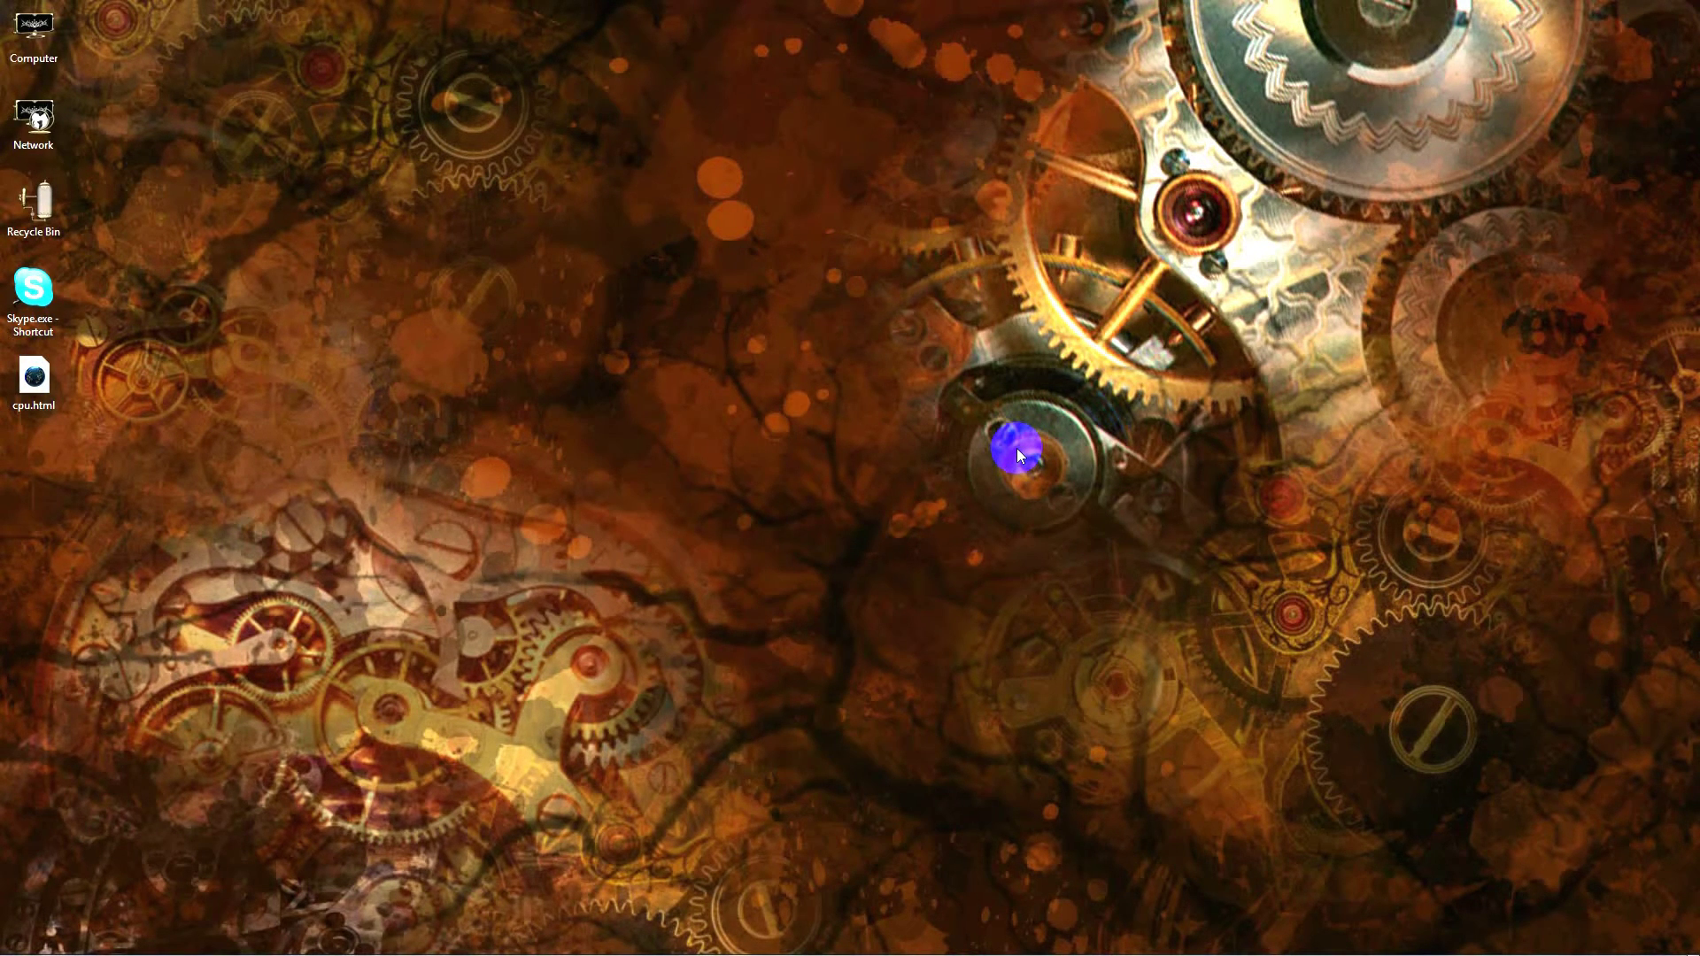
Step: Open the running Skype from its hidden notification-area tray icon with Open Skype
mouse_move(1518, 947)
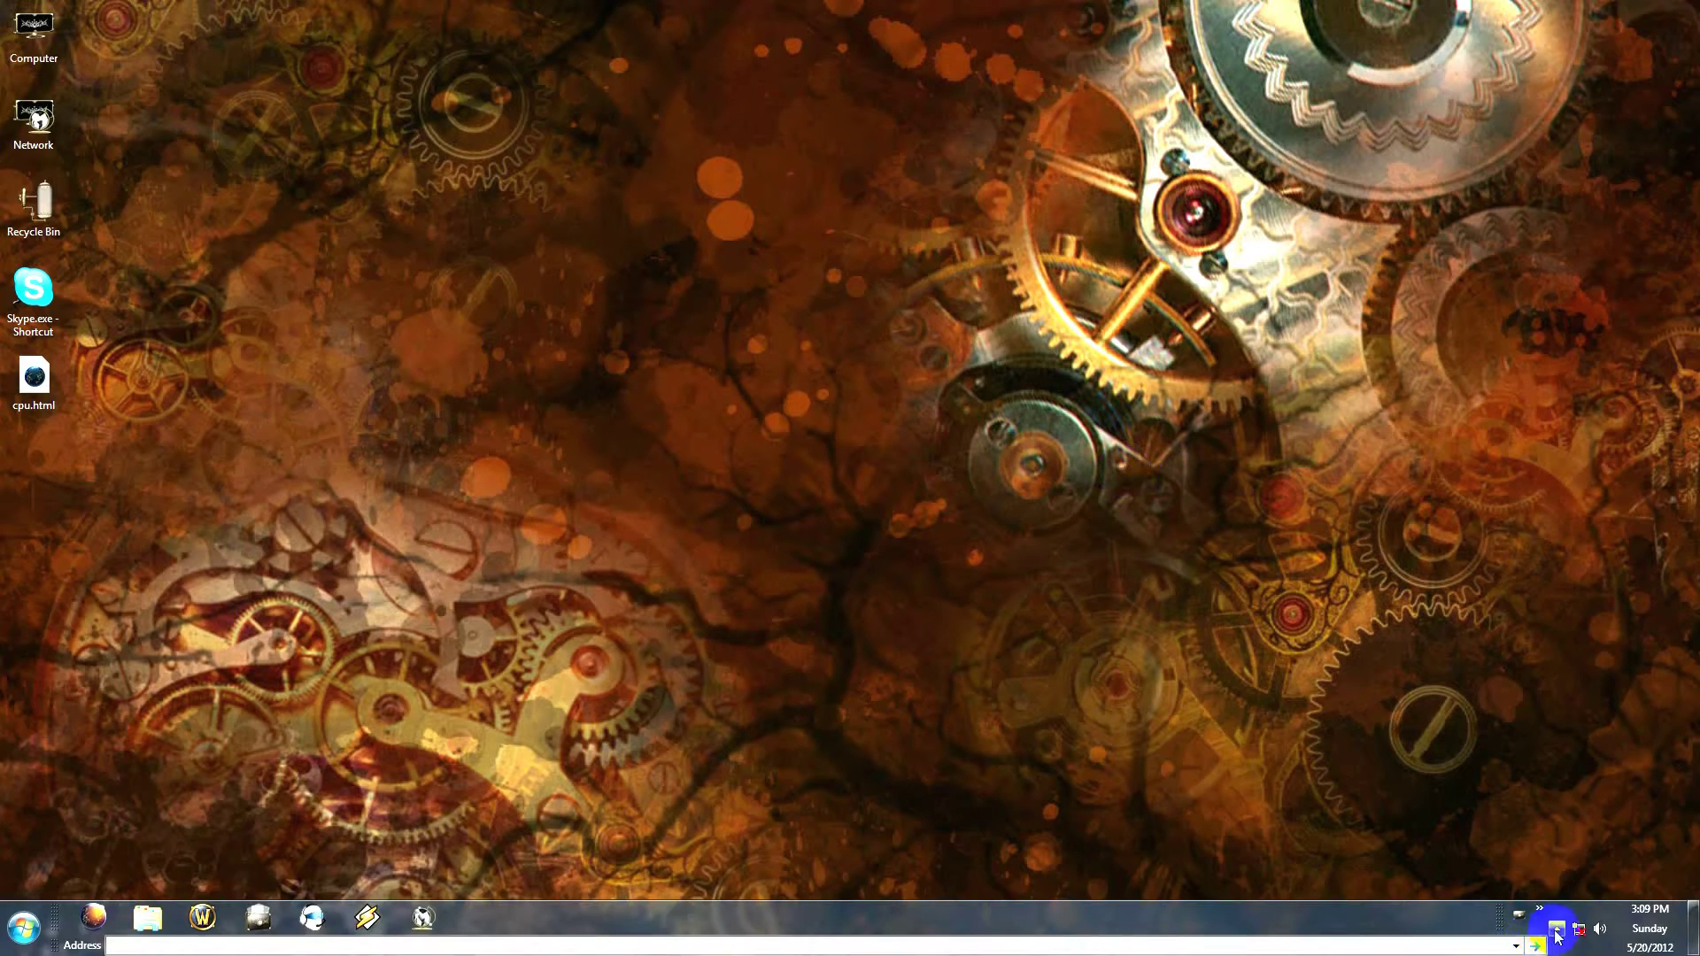
left_click(1557, 930)
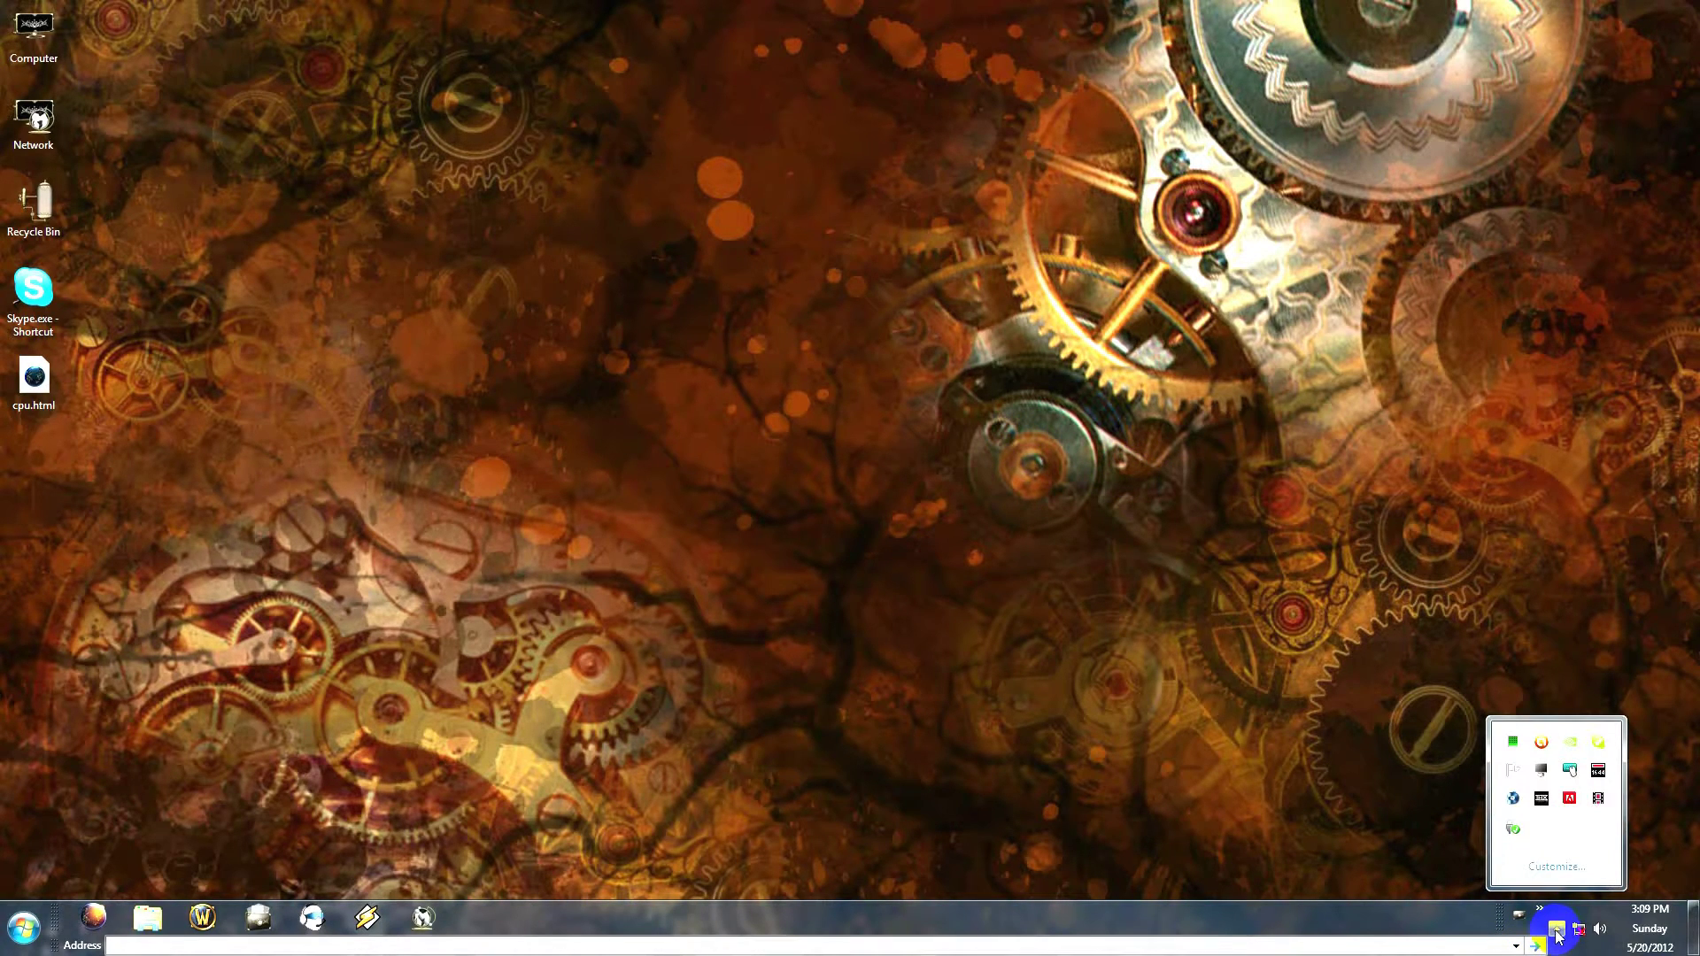
right_click(1599, 744)
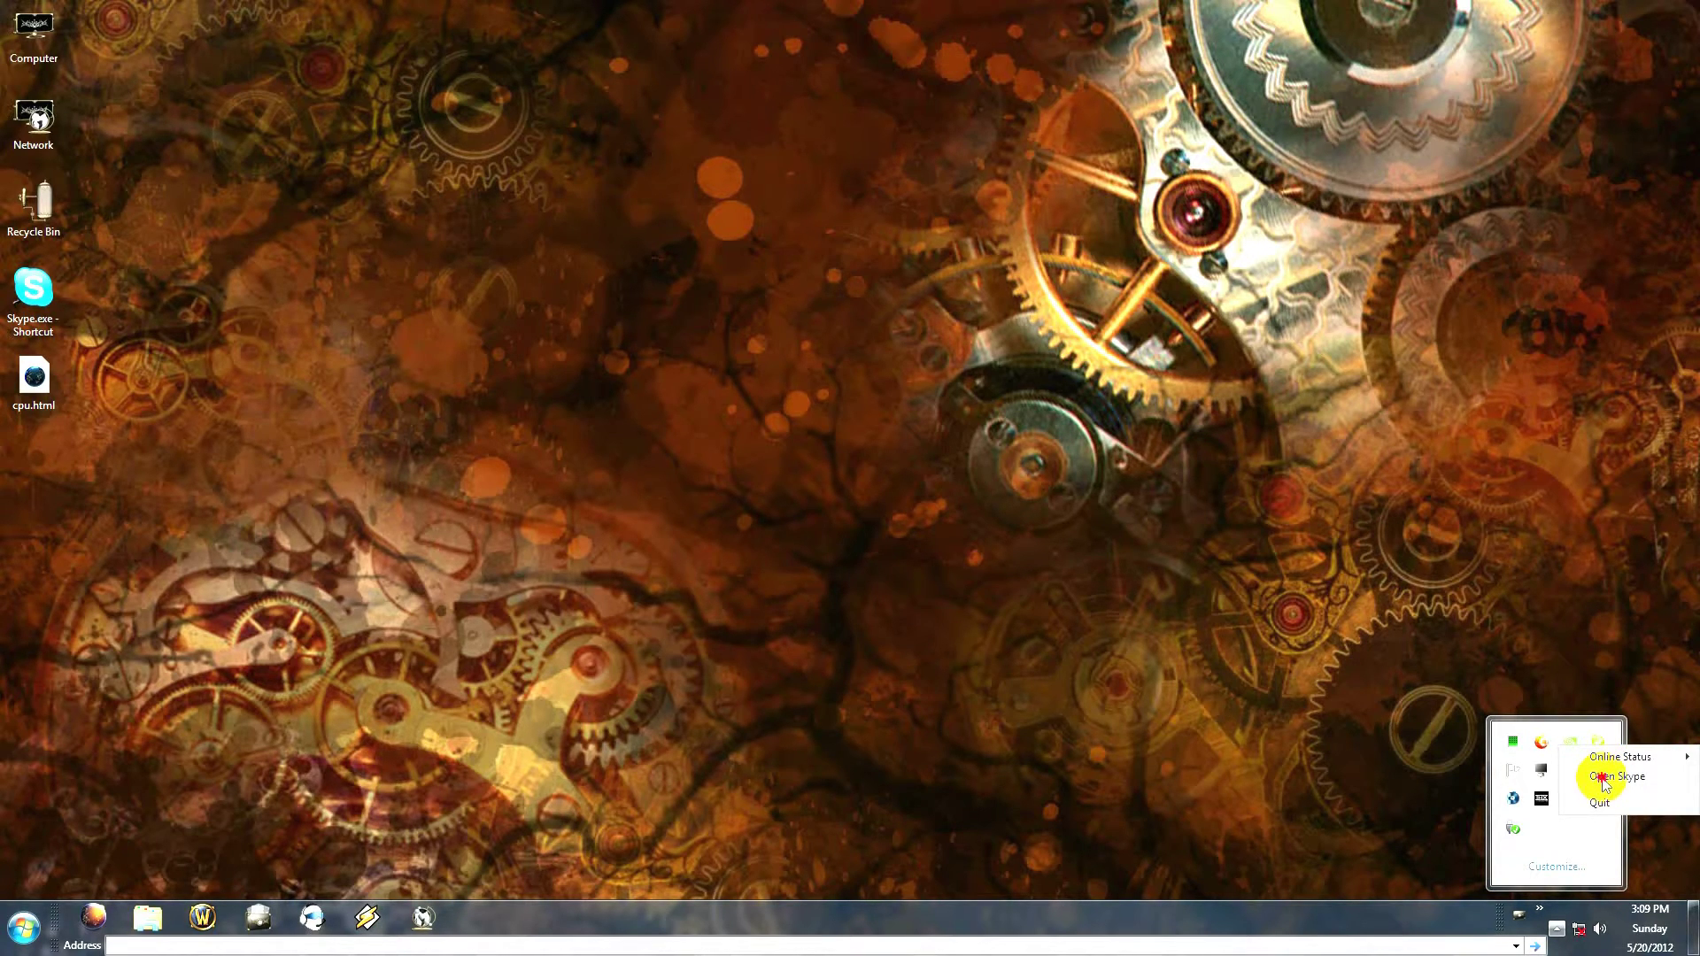
left_click(1605, 783)
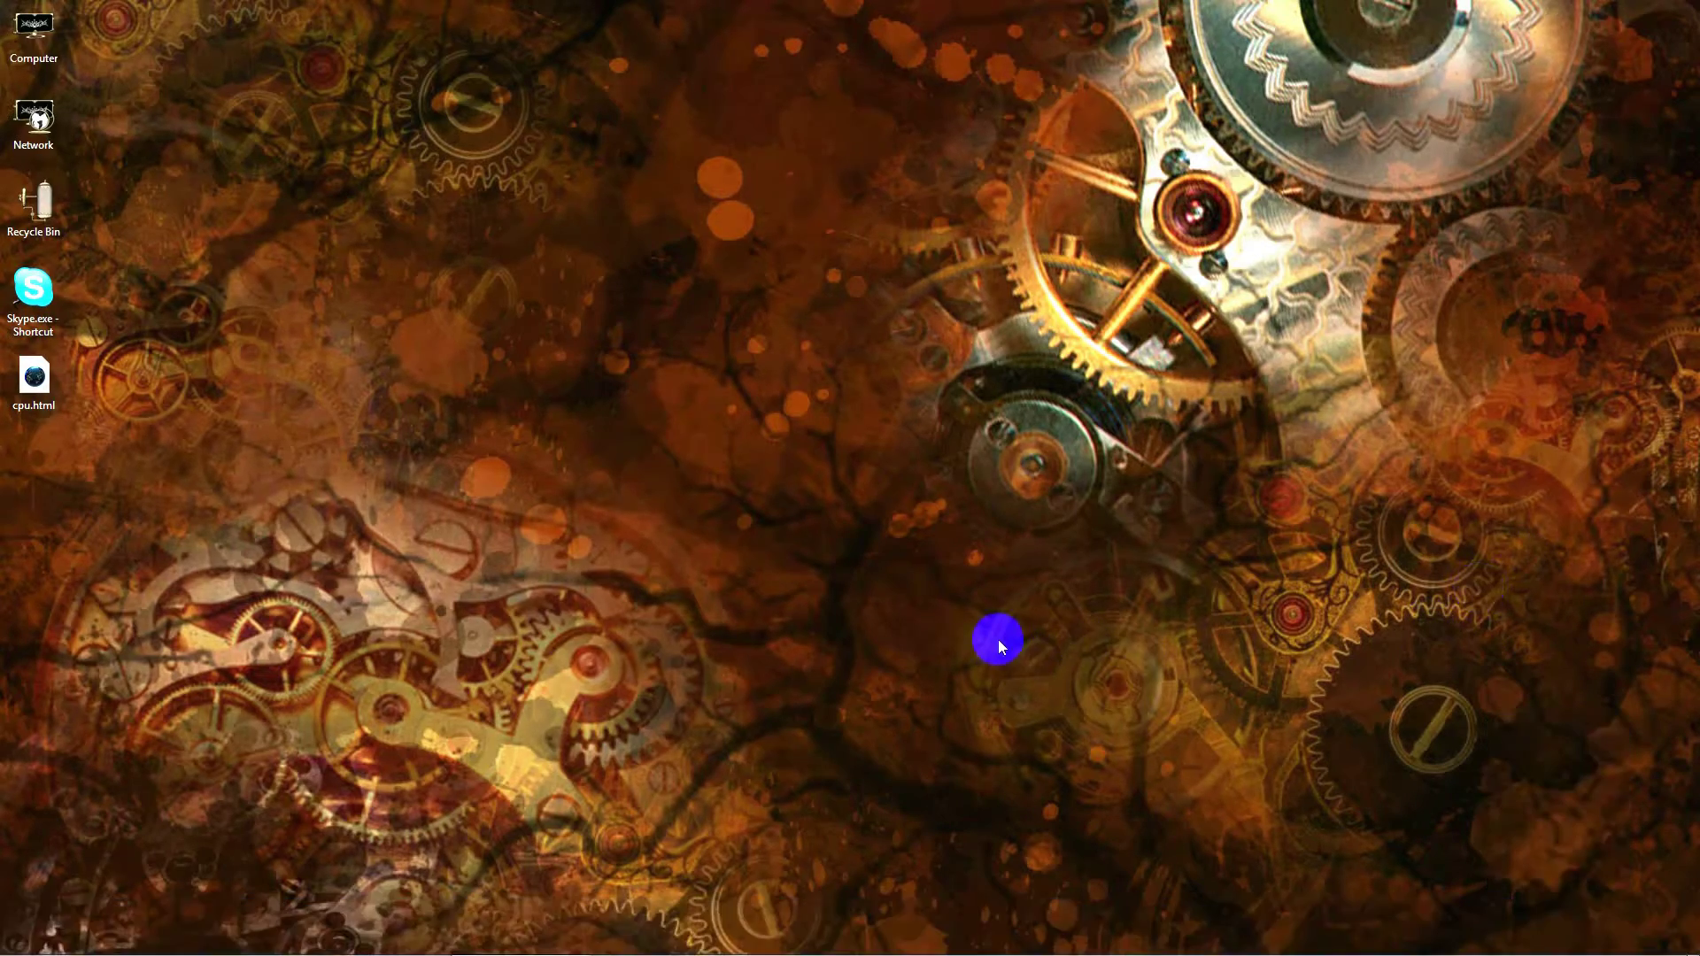
Step: Start Task Manager from the taskbar and trace the Skype task to its Skype.exe *32 process
right_click(1063, 921)
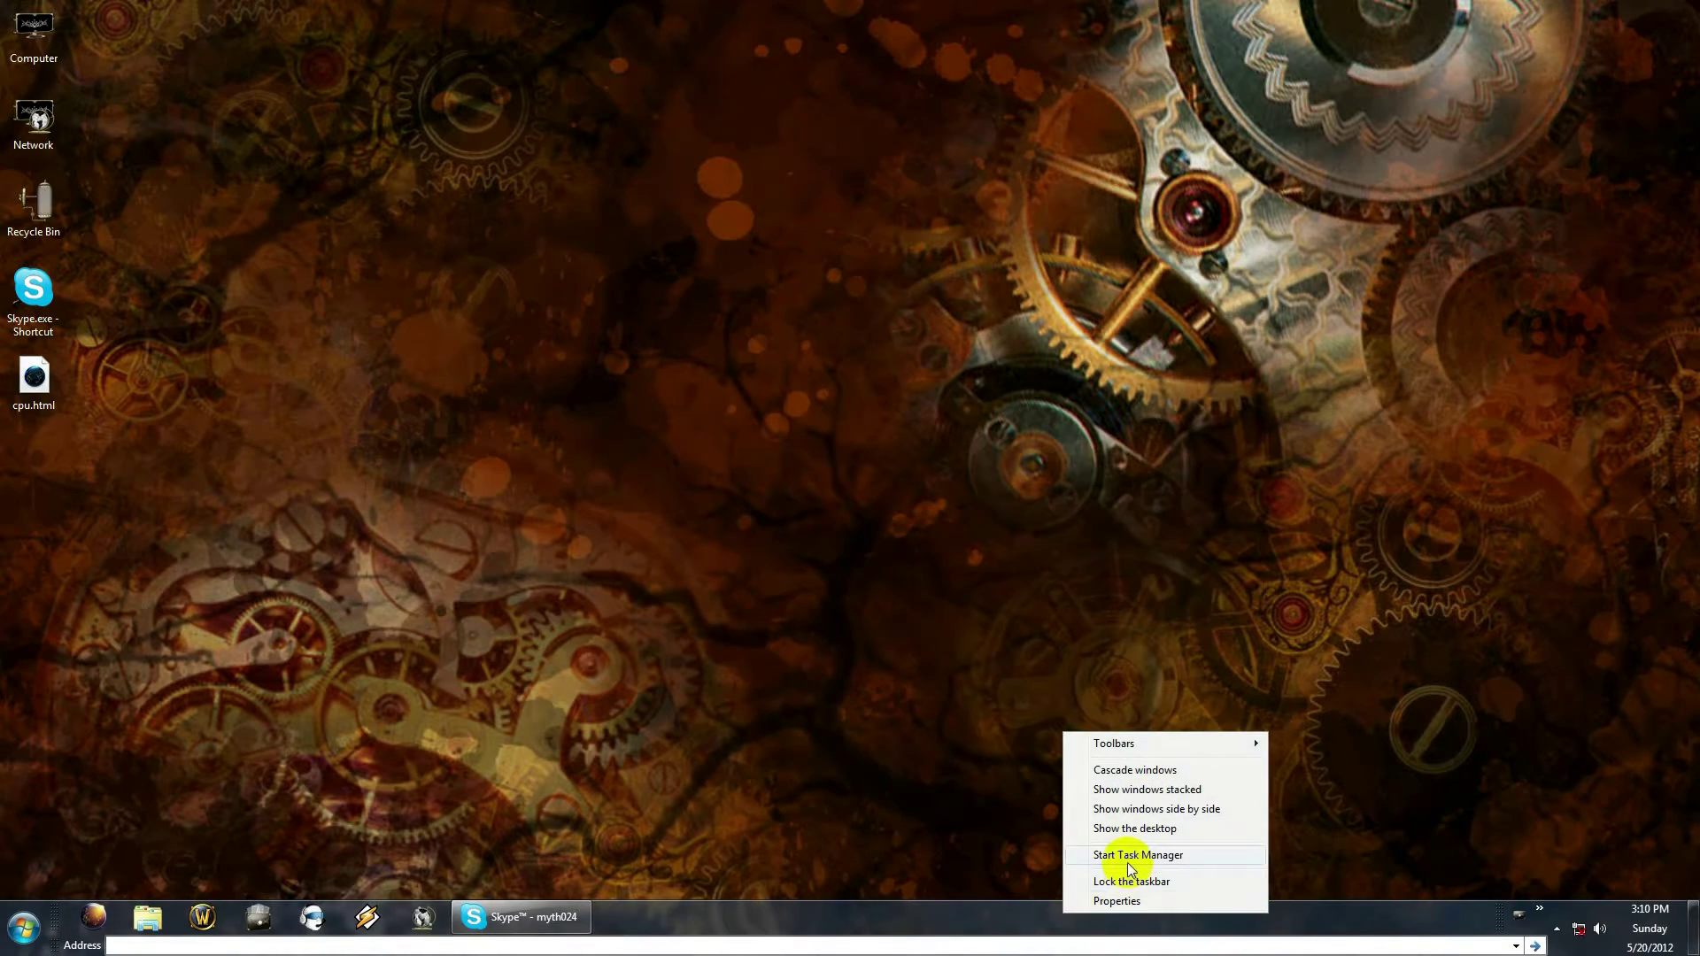
left_click(1129, 857)
left_click(747, 215)
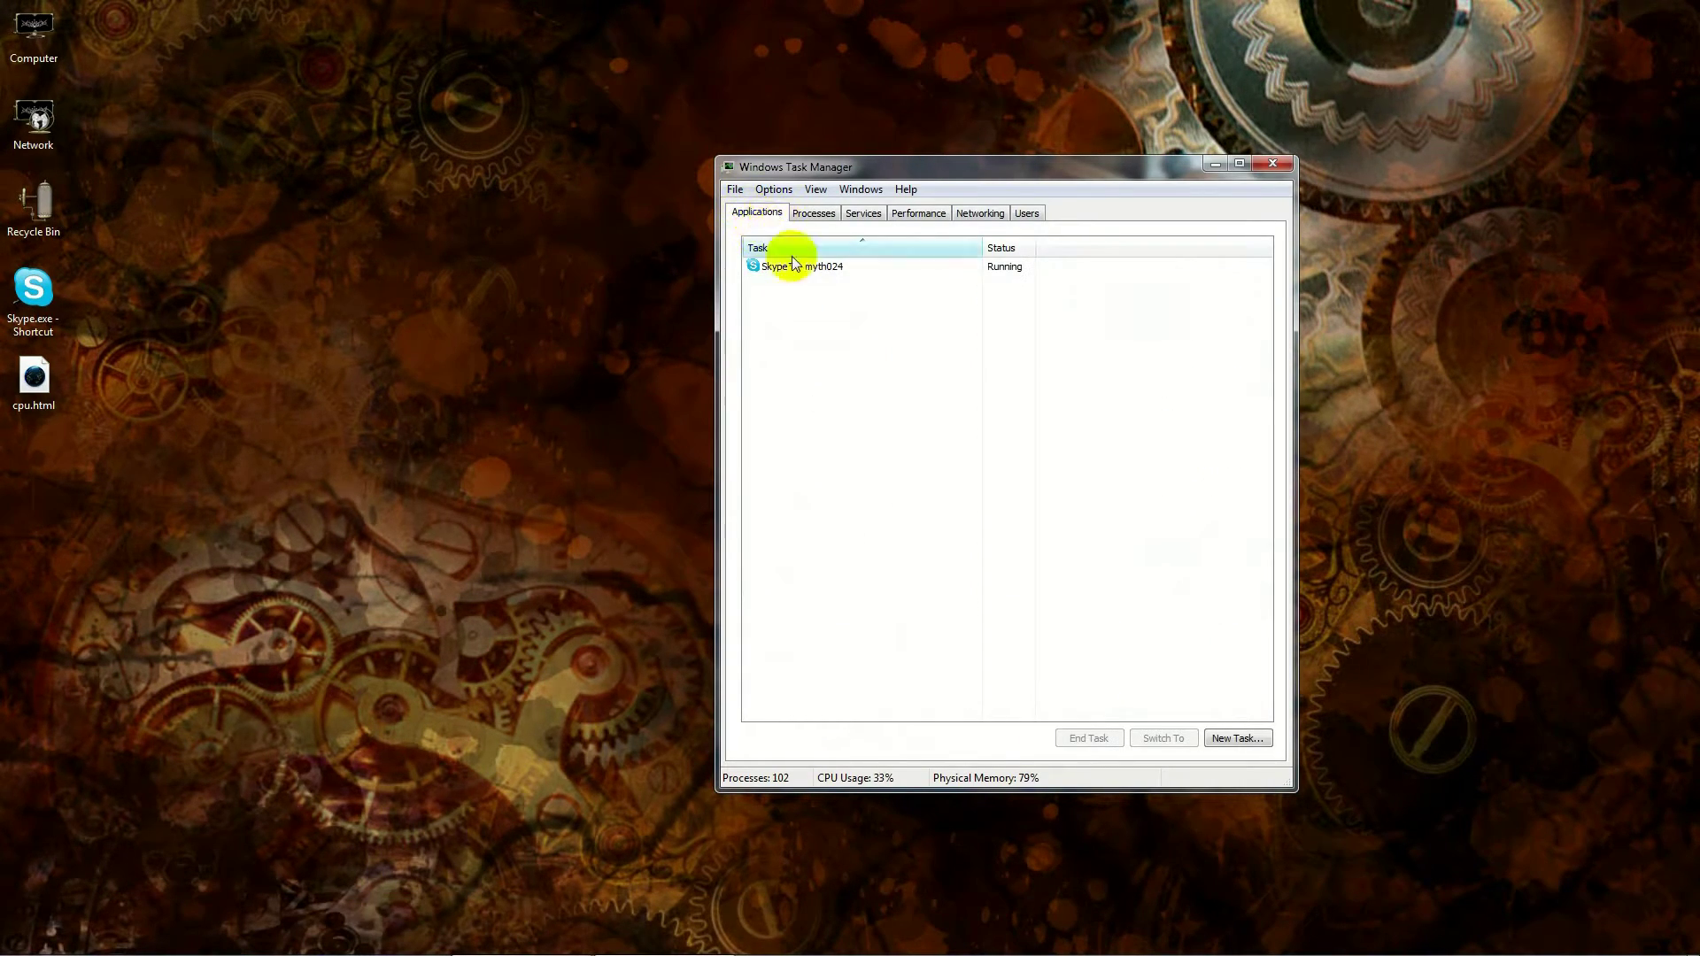
left_click(792, 266)
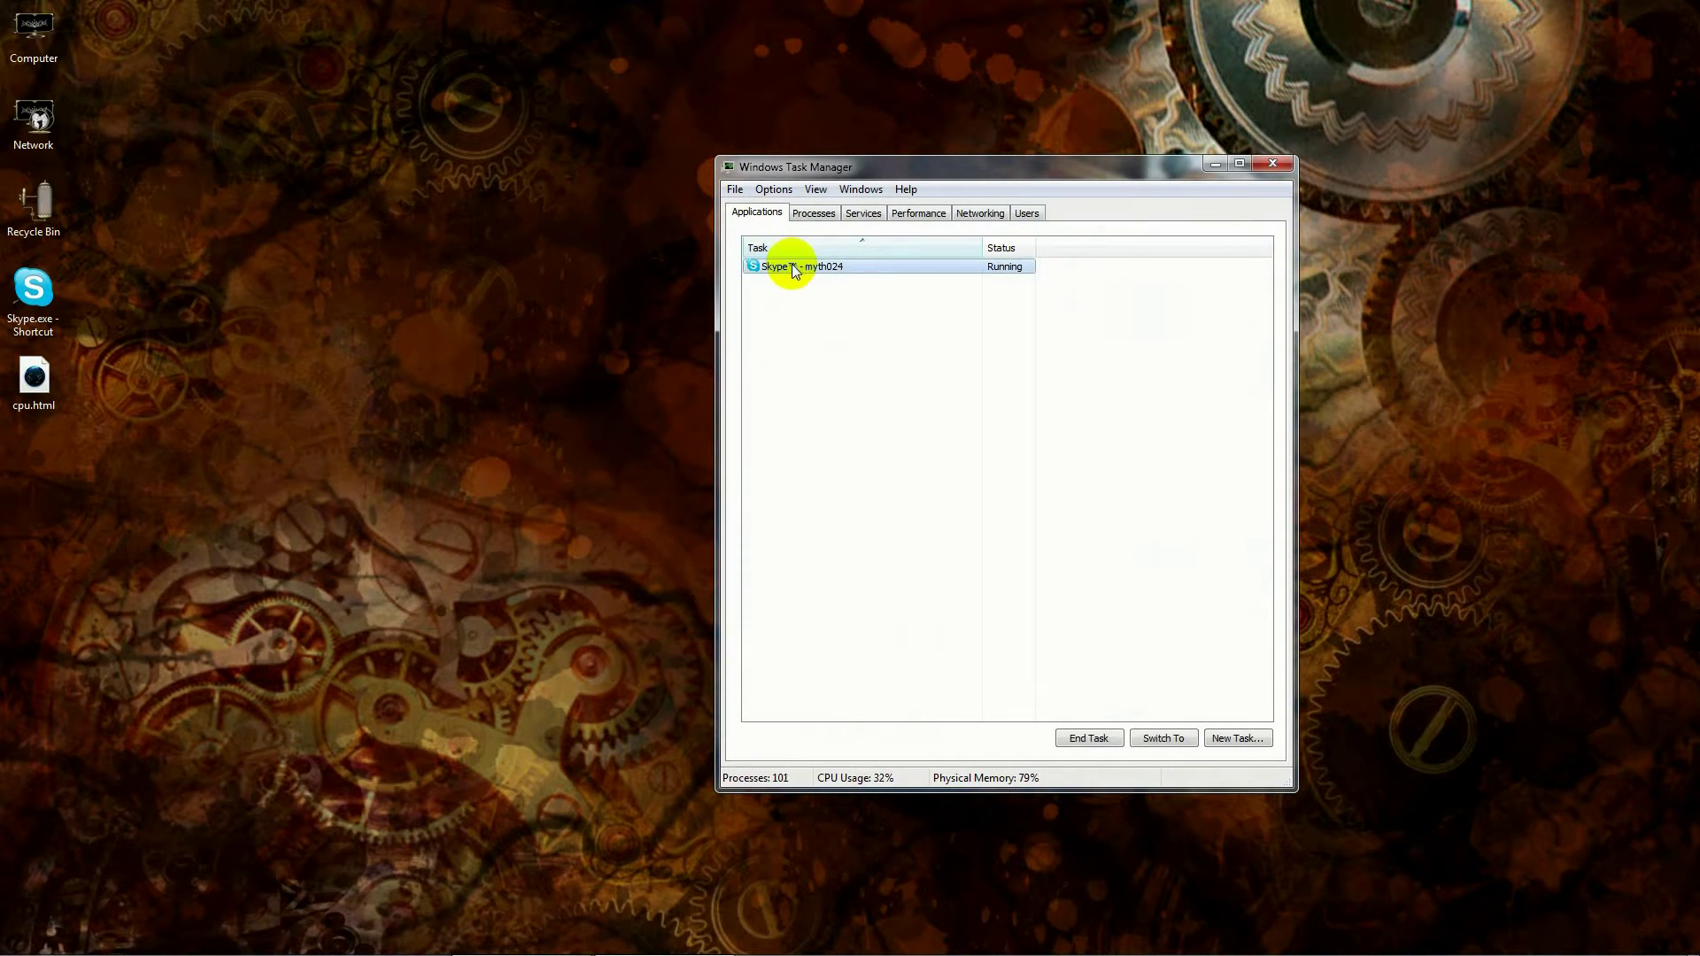
right_click(791, 270)
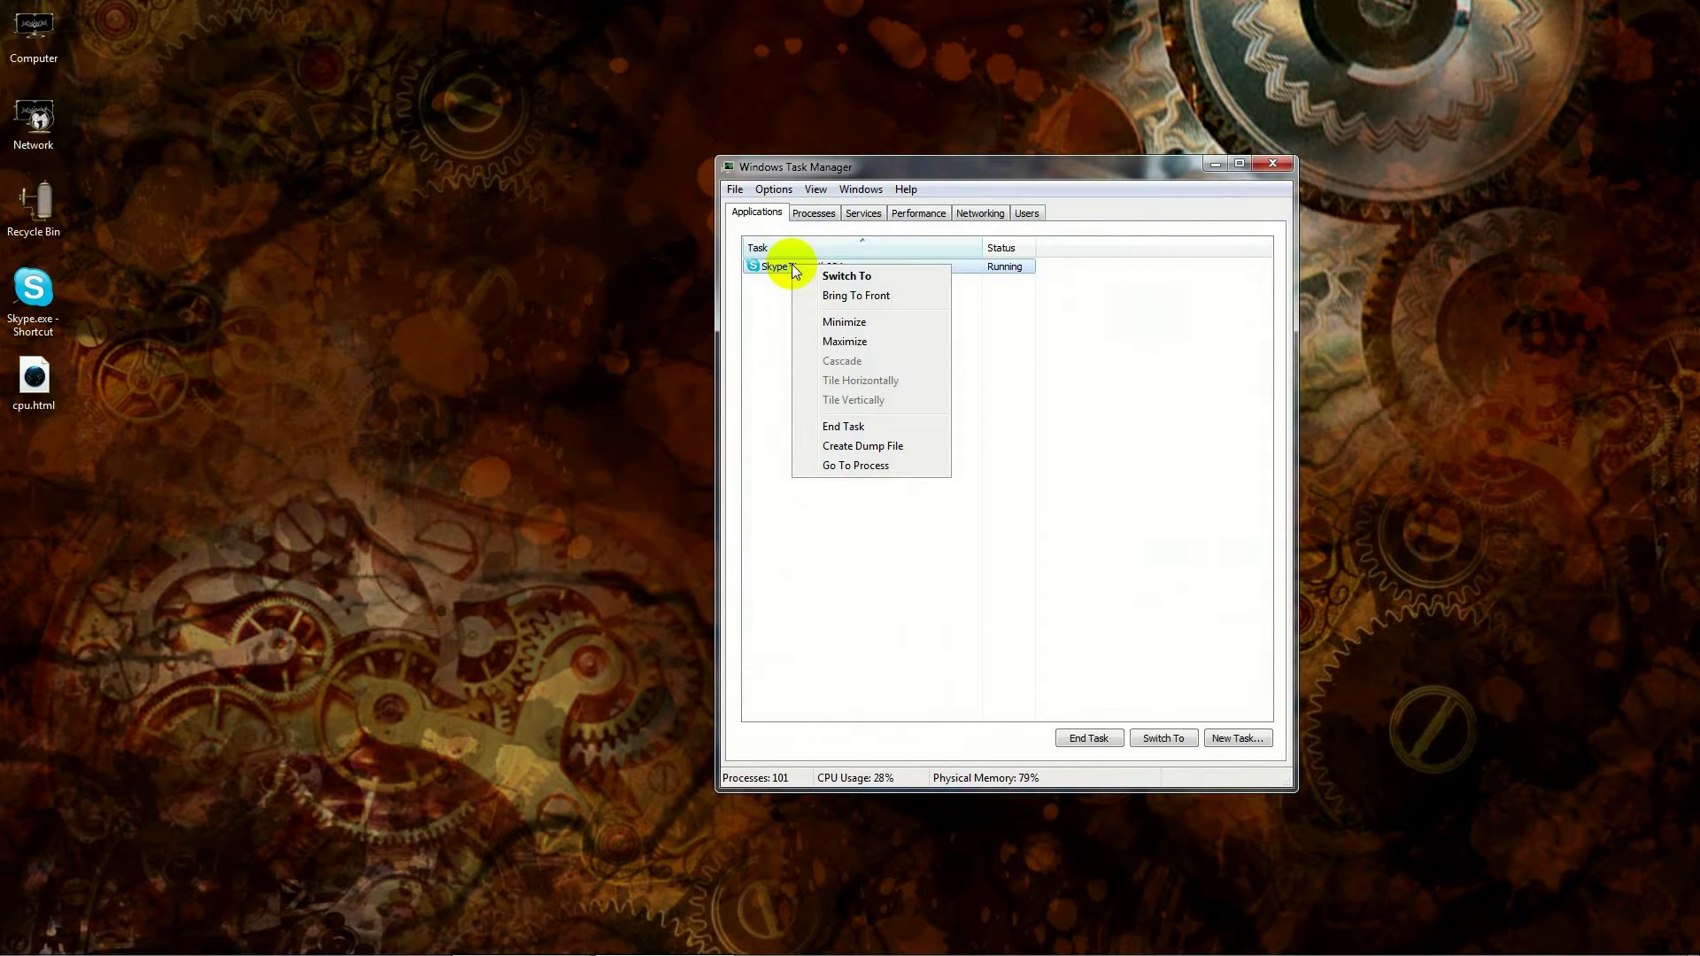
left_click(855, 464)
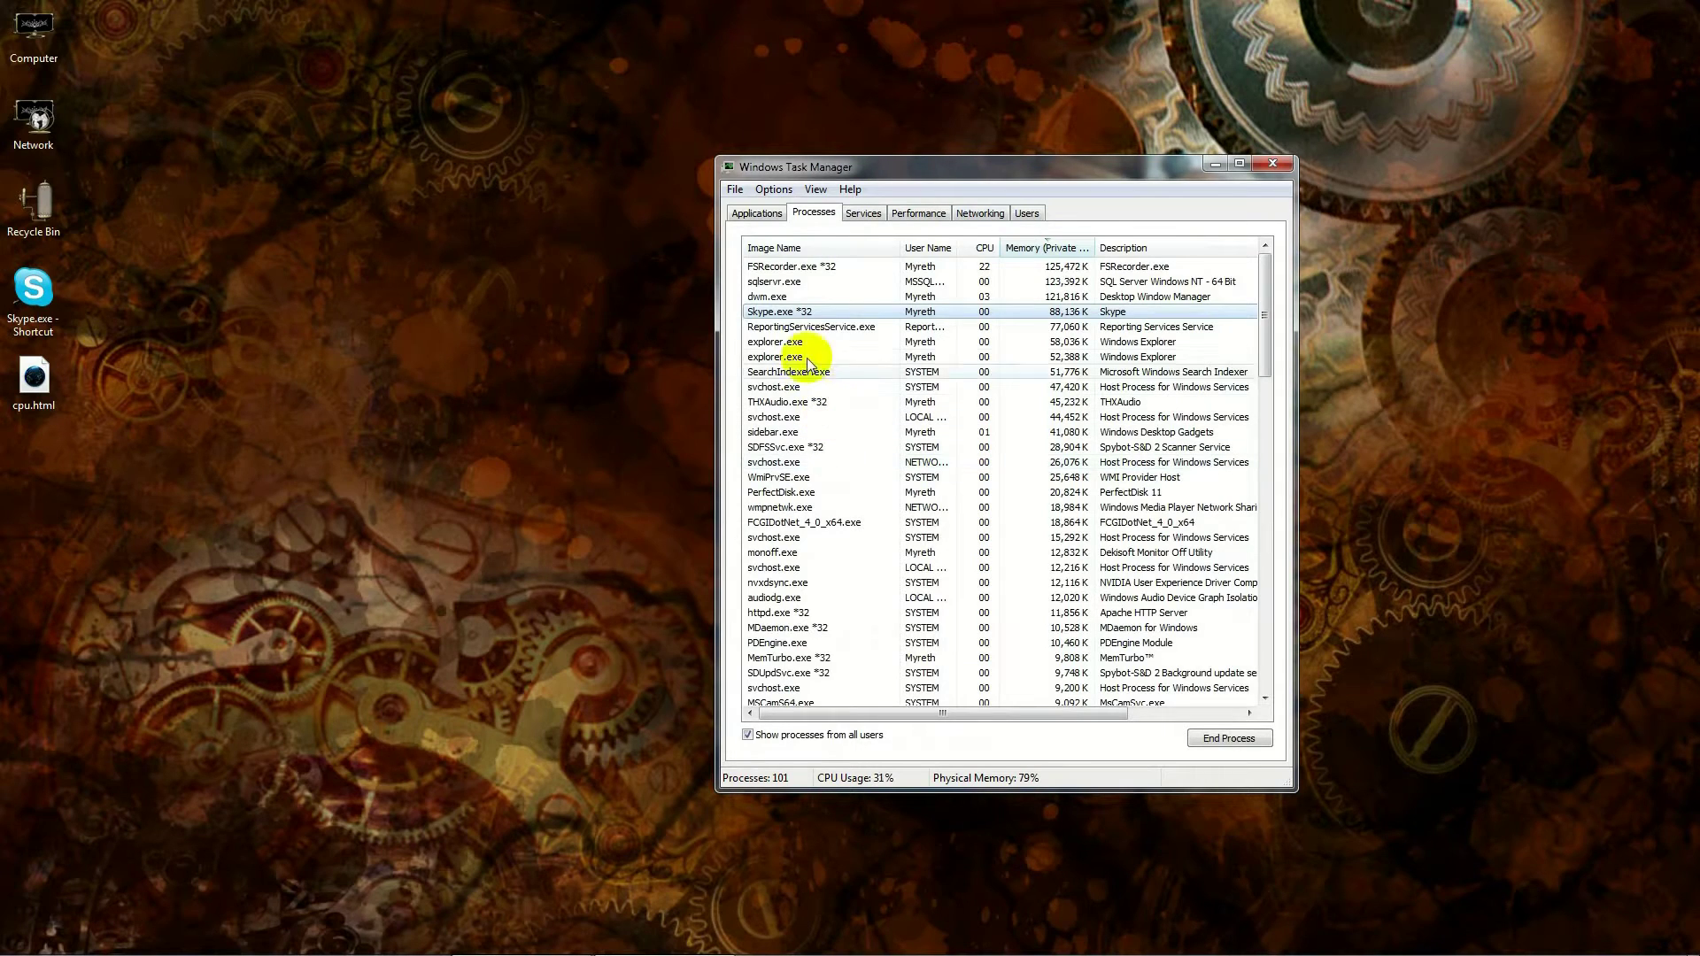
right_click(788, 313)
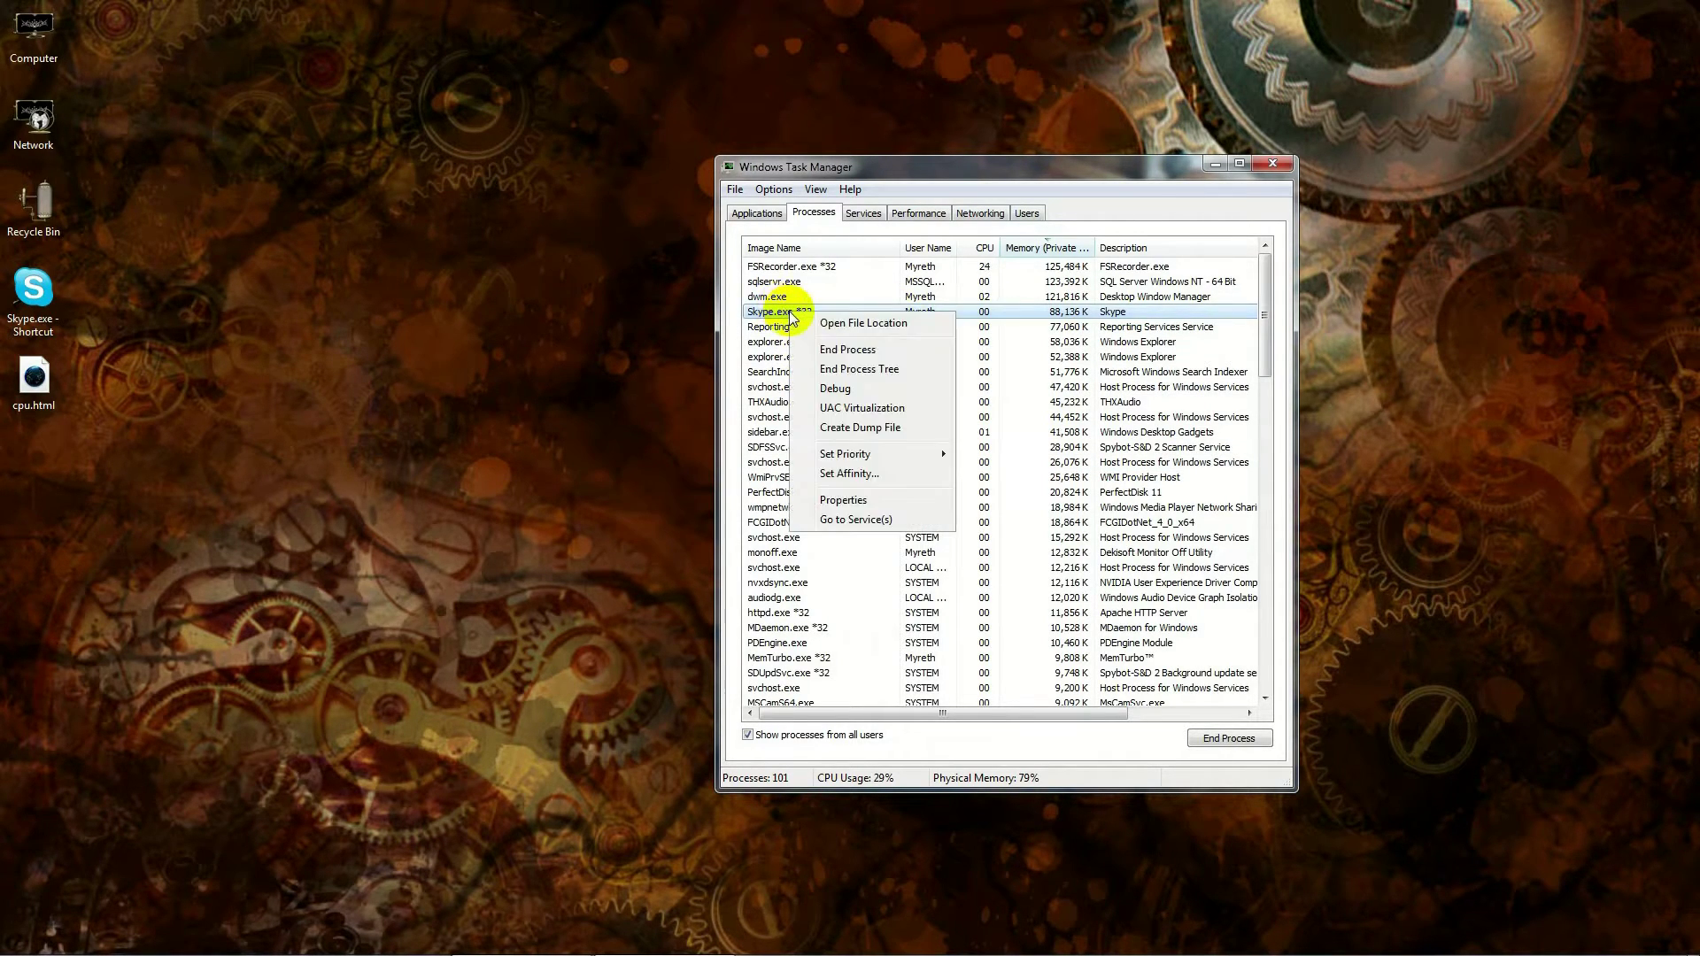
Step: Set Skype.exe *32's affinity to CPU 4 and CPU 5 only, then minimize Task Manager
left_click(842, 475)
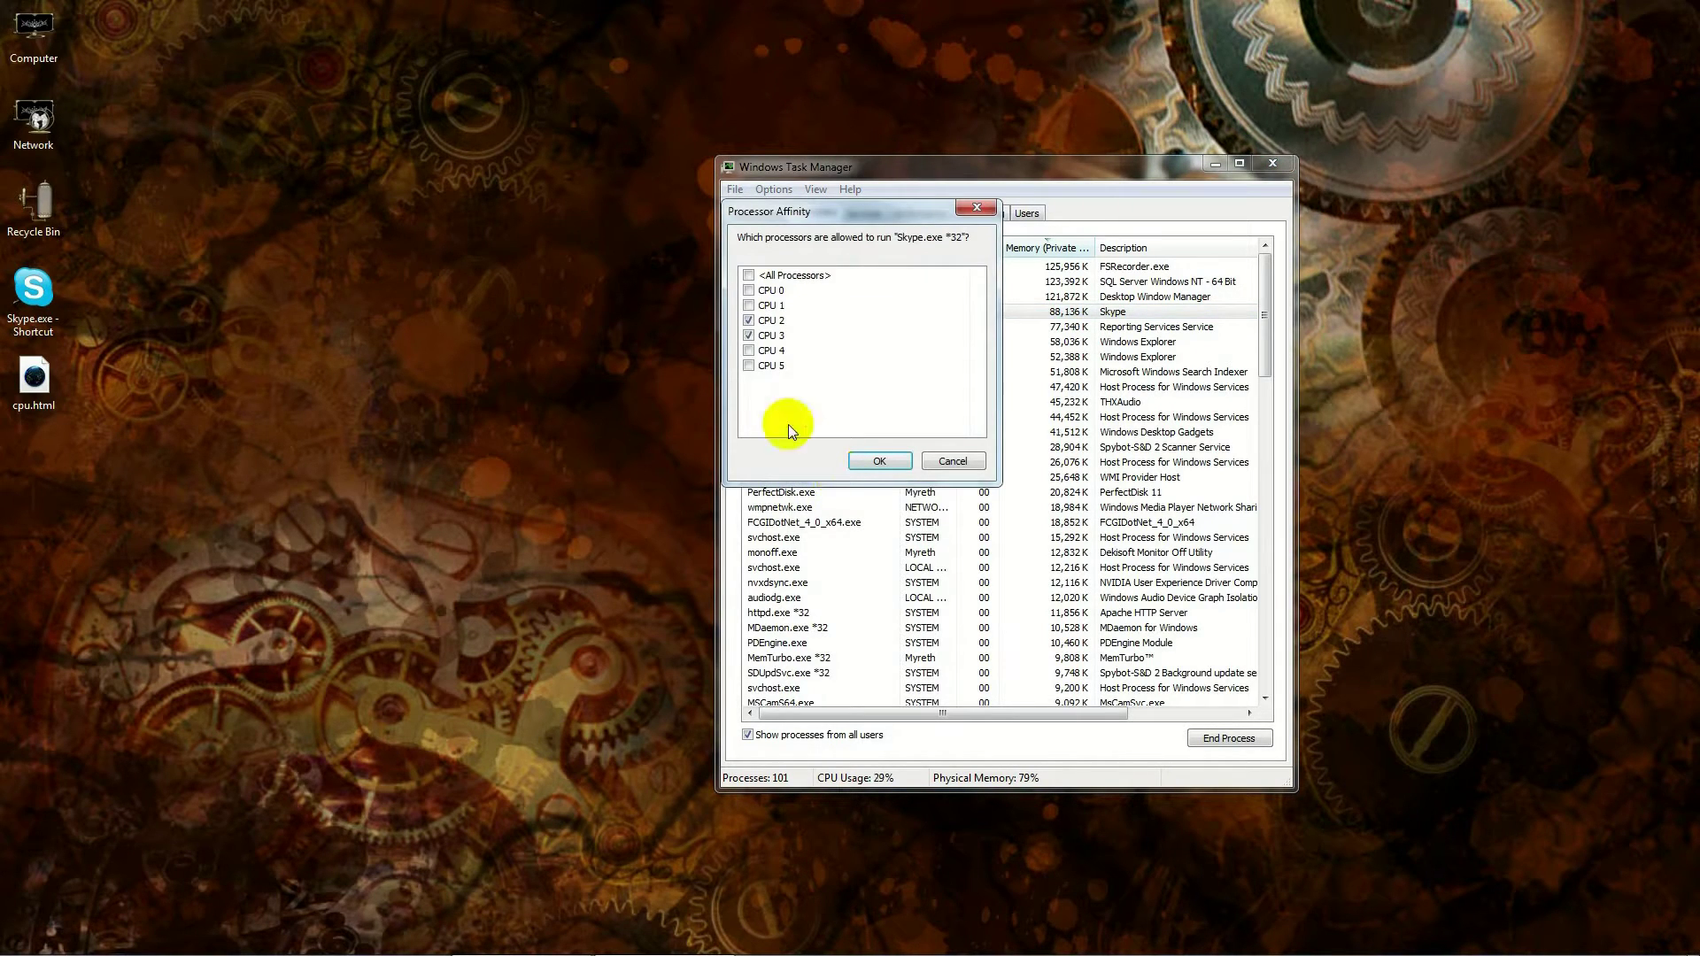
left_click(749, 290)
left_click(749, 305)
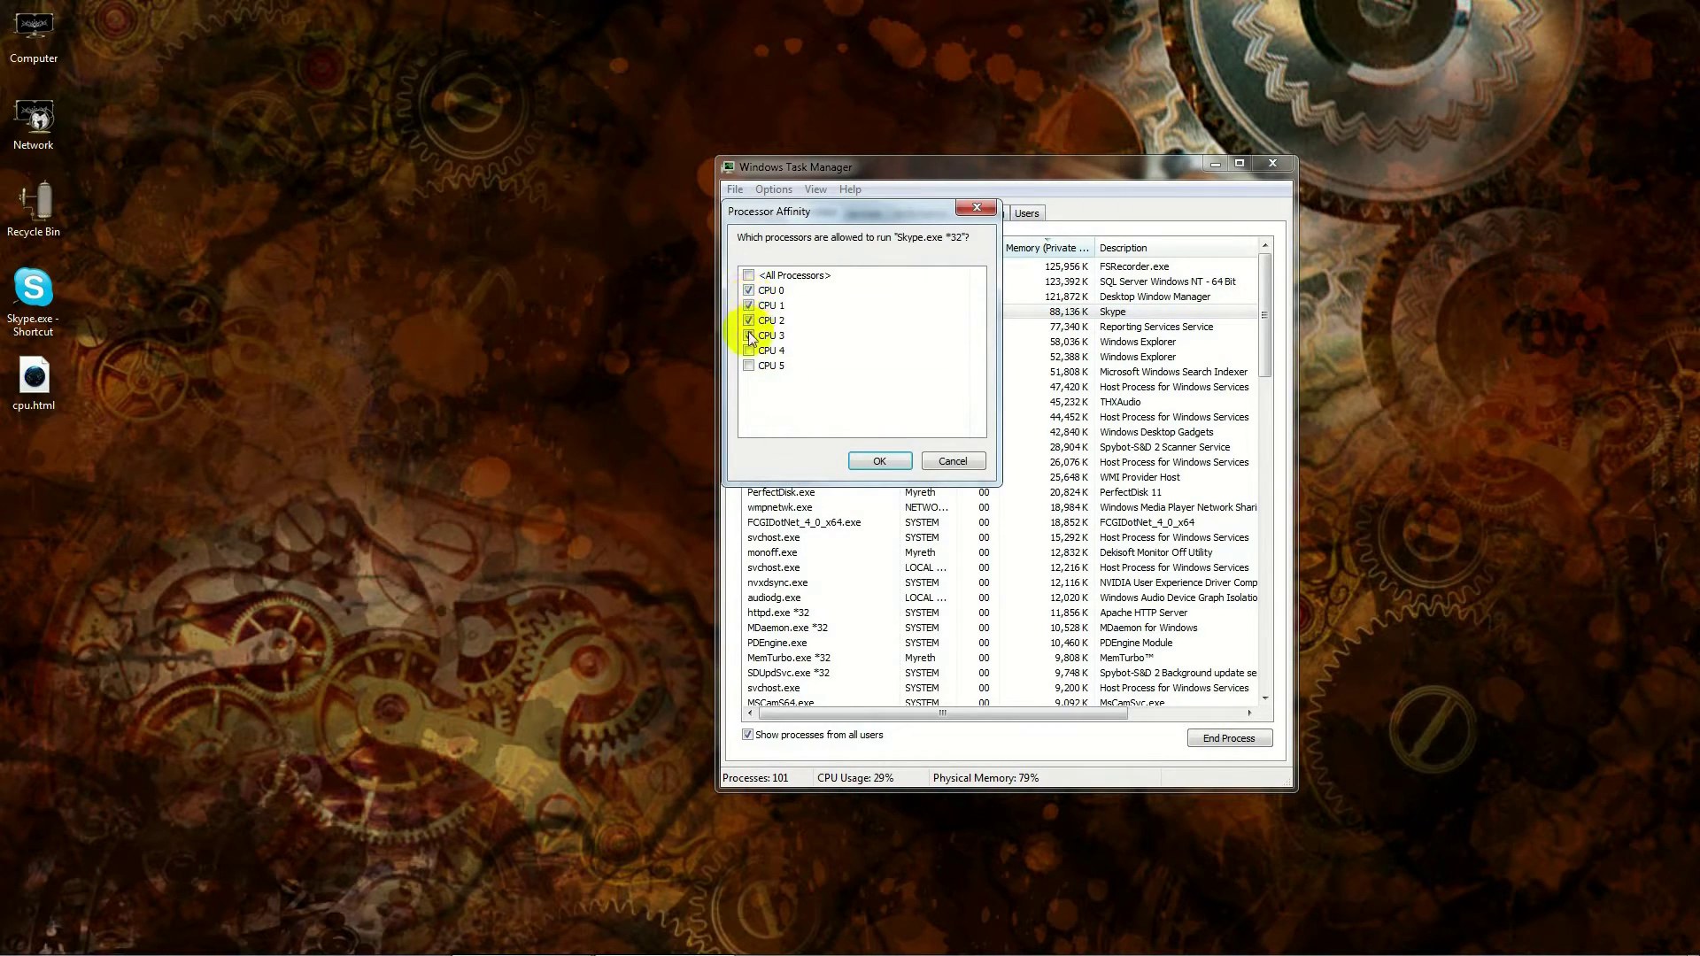
left_click(749, 351)
left_click(749, 366)
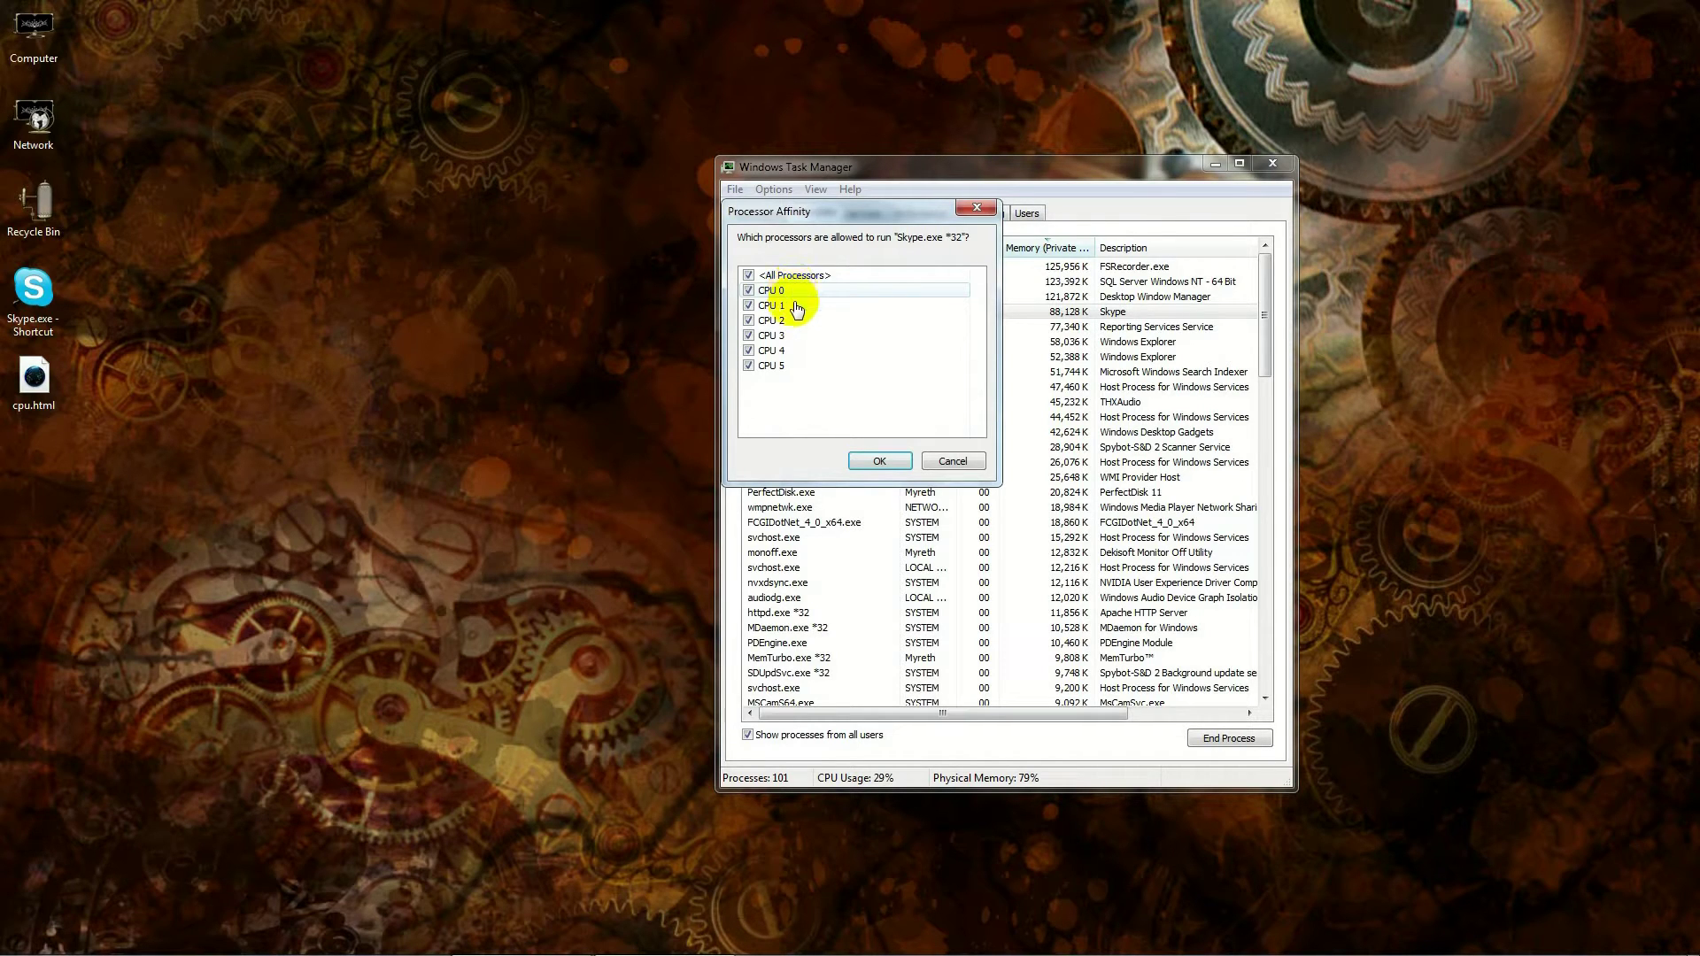
left_click(750, 306)
left_click(749, 320)
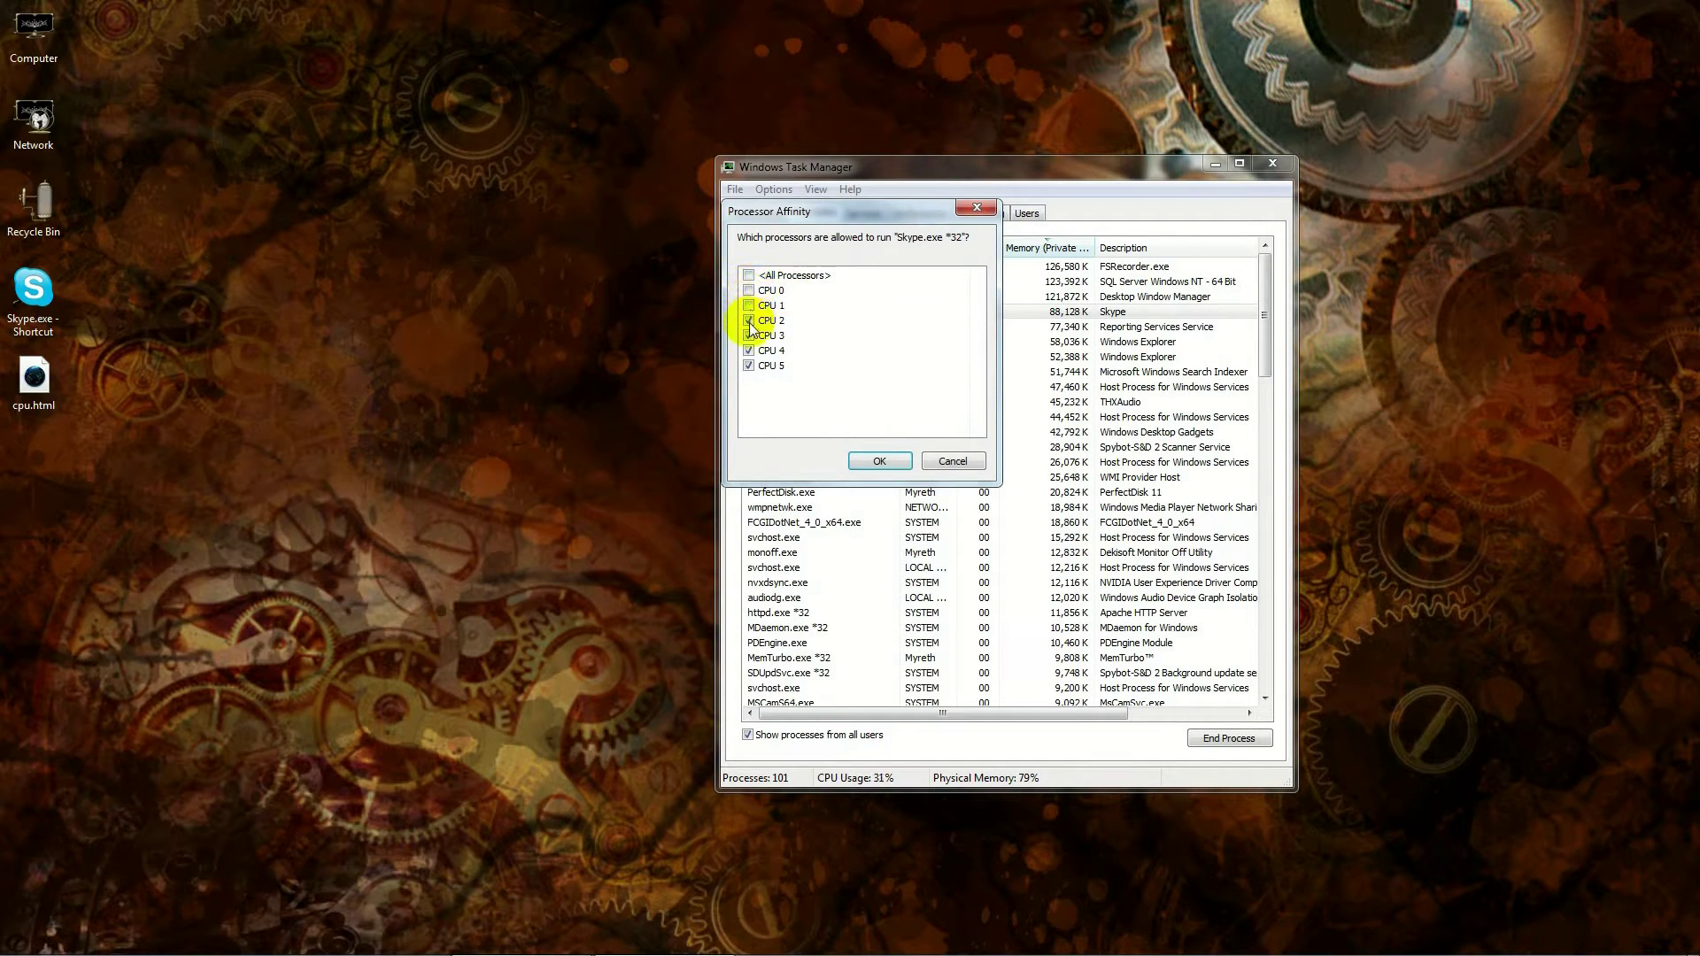
left_click(749, 336)
left_click(771, 352)
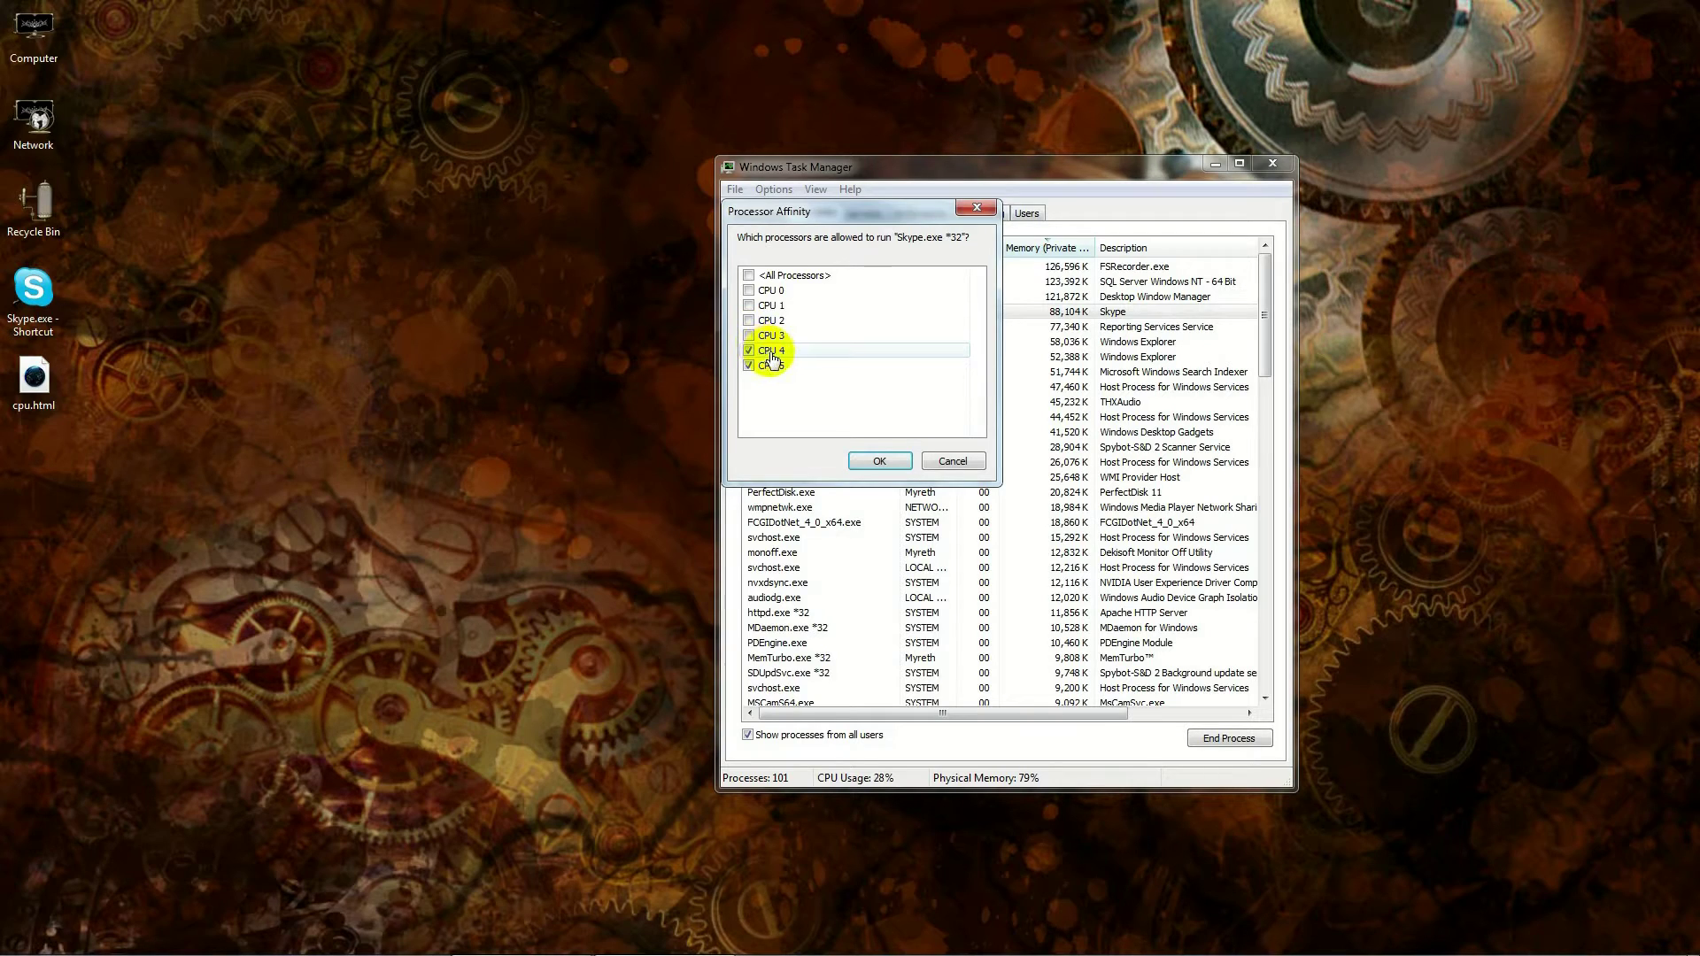
left_click(815, 365)
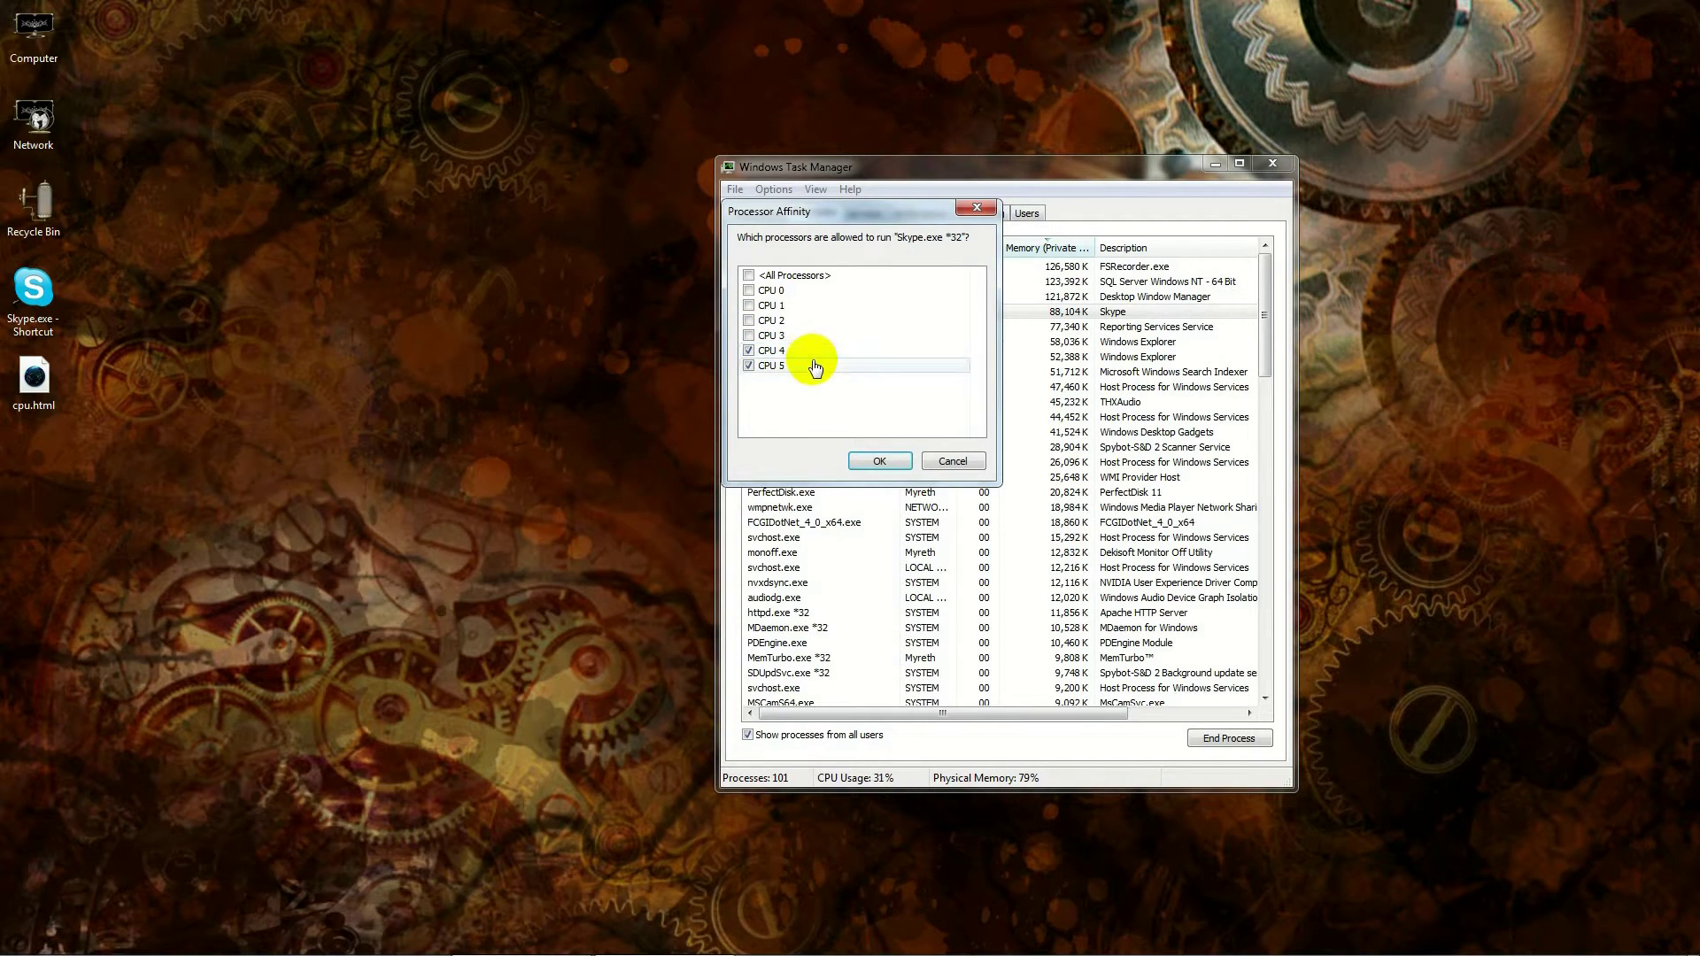
left_click(877, 462)
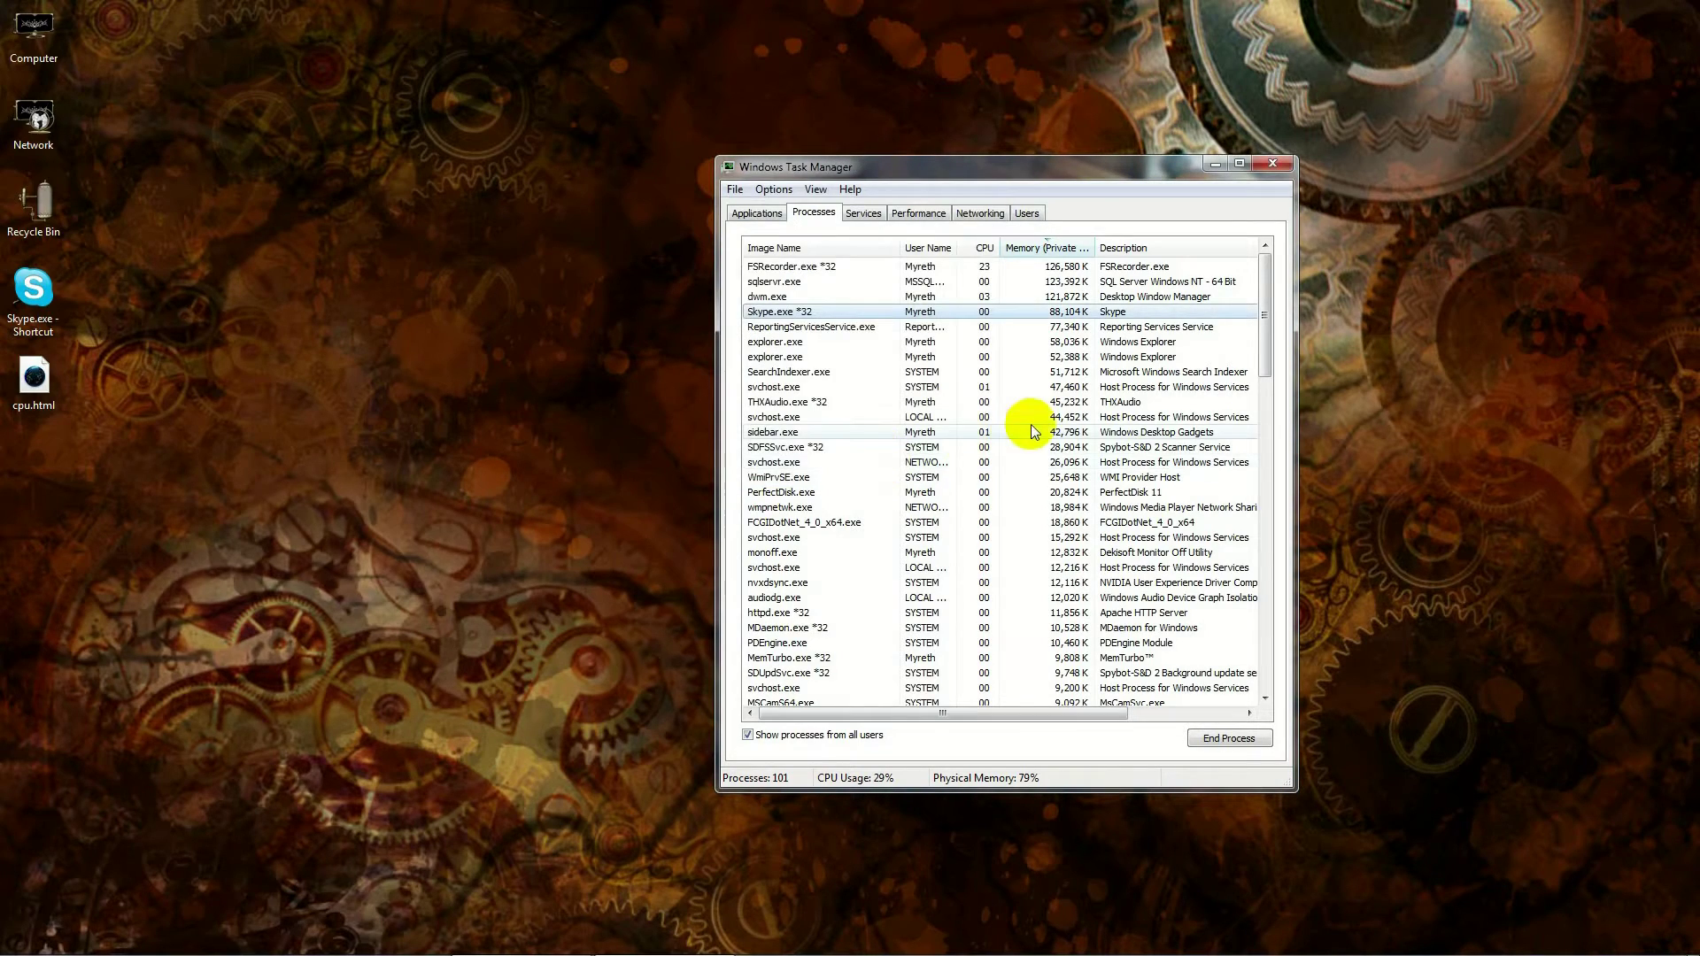
left_click(1214, 163)
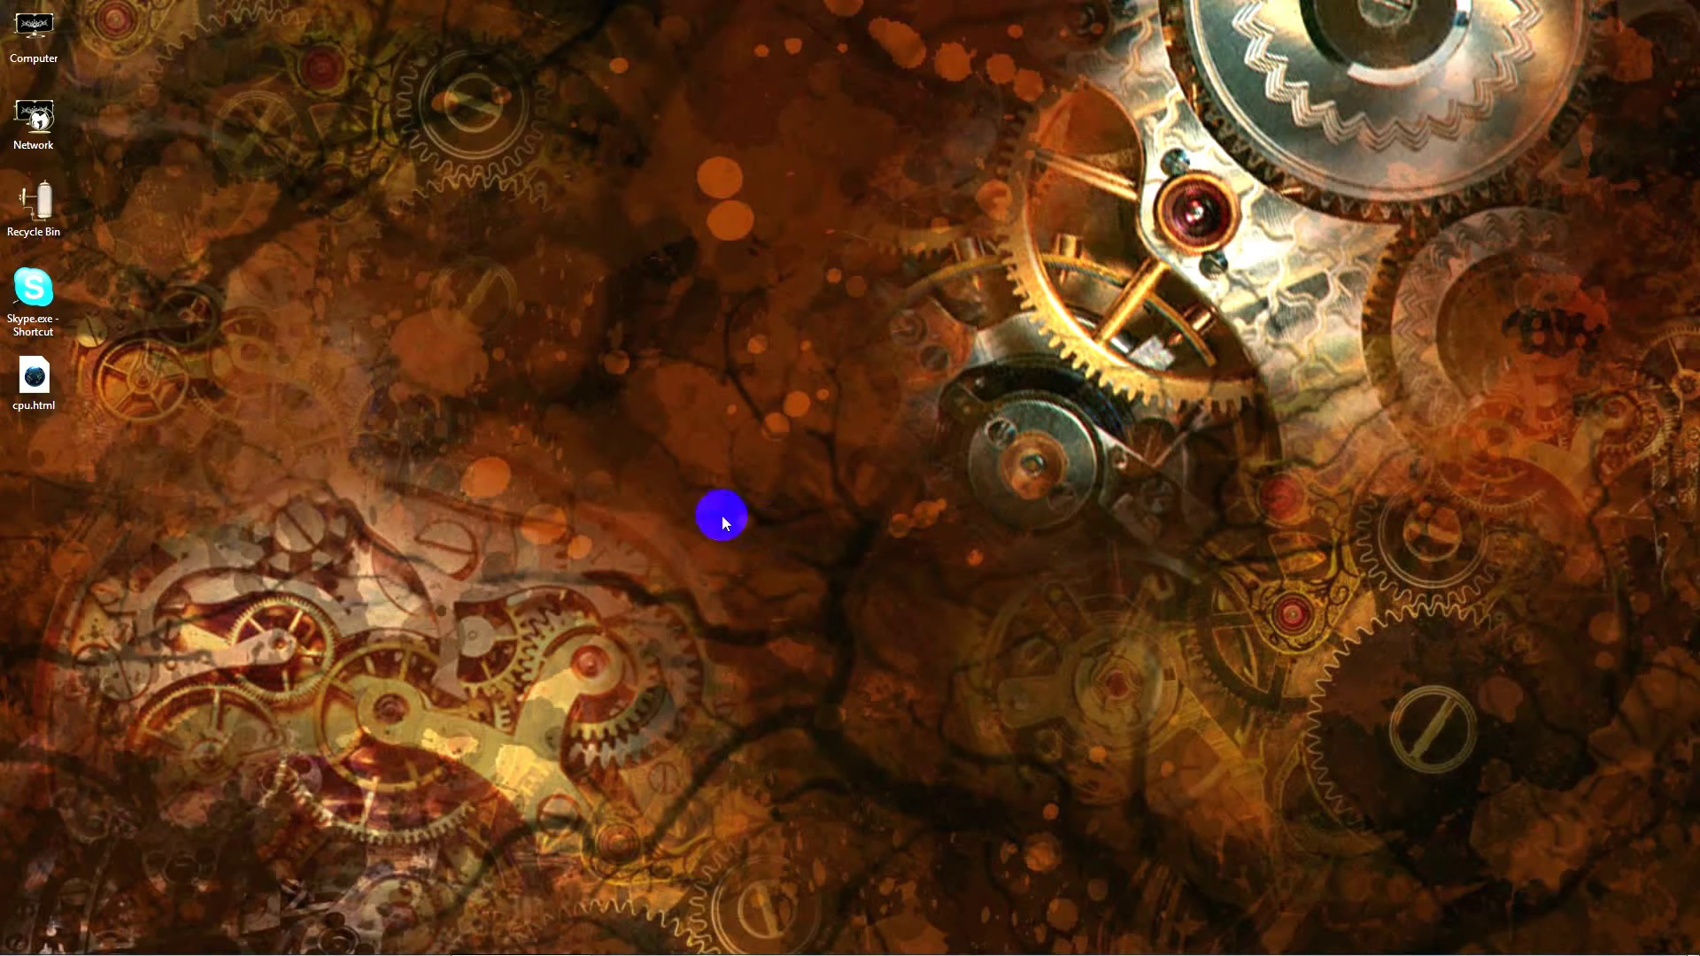
Step: Review the Skype shortcut's Target and Start in paths in Properties, then open its file location
right_click(36, 292)
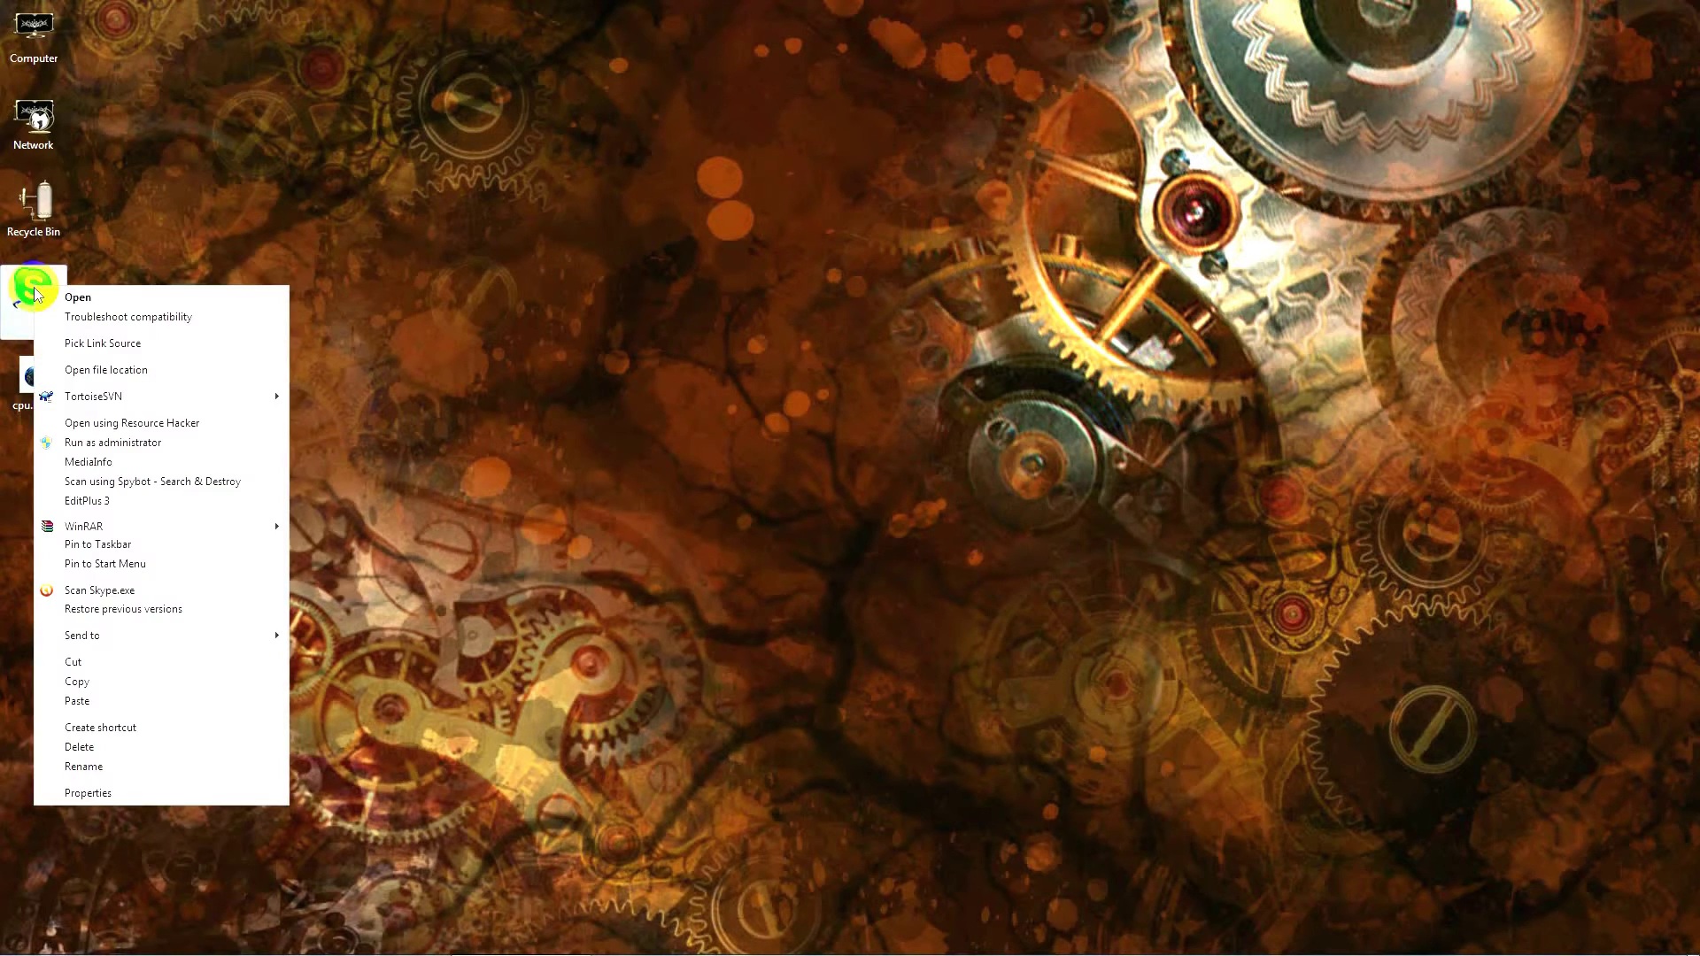
left_click(110, 793)
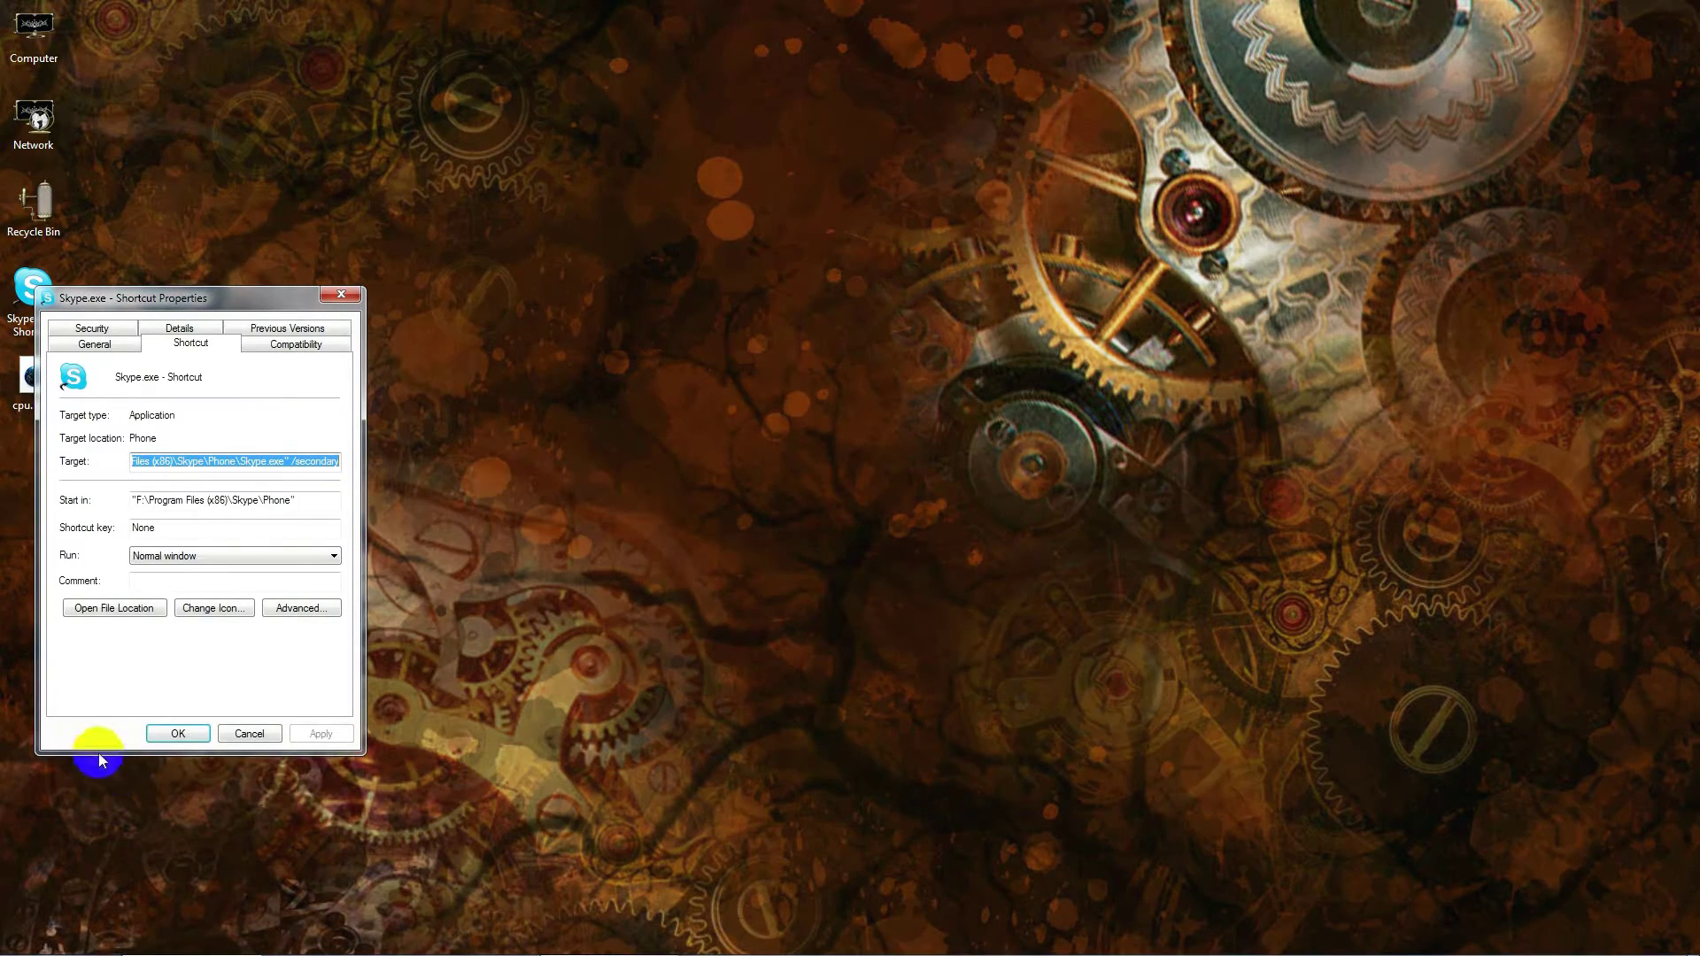
left_click_drag(179, 299, 449, 293)
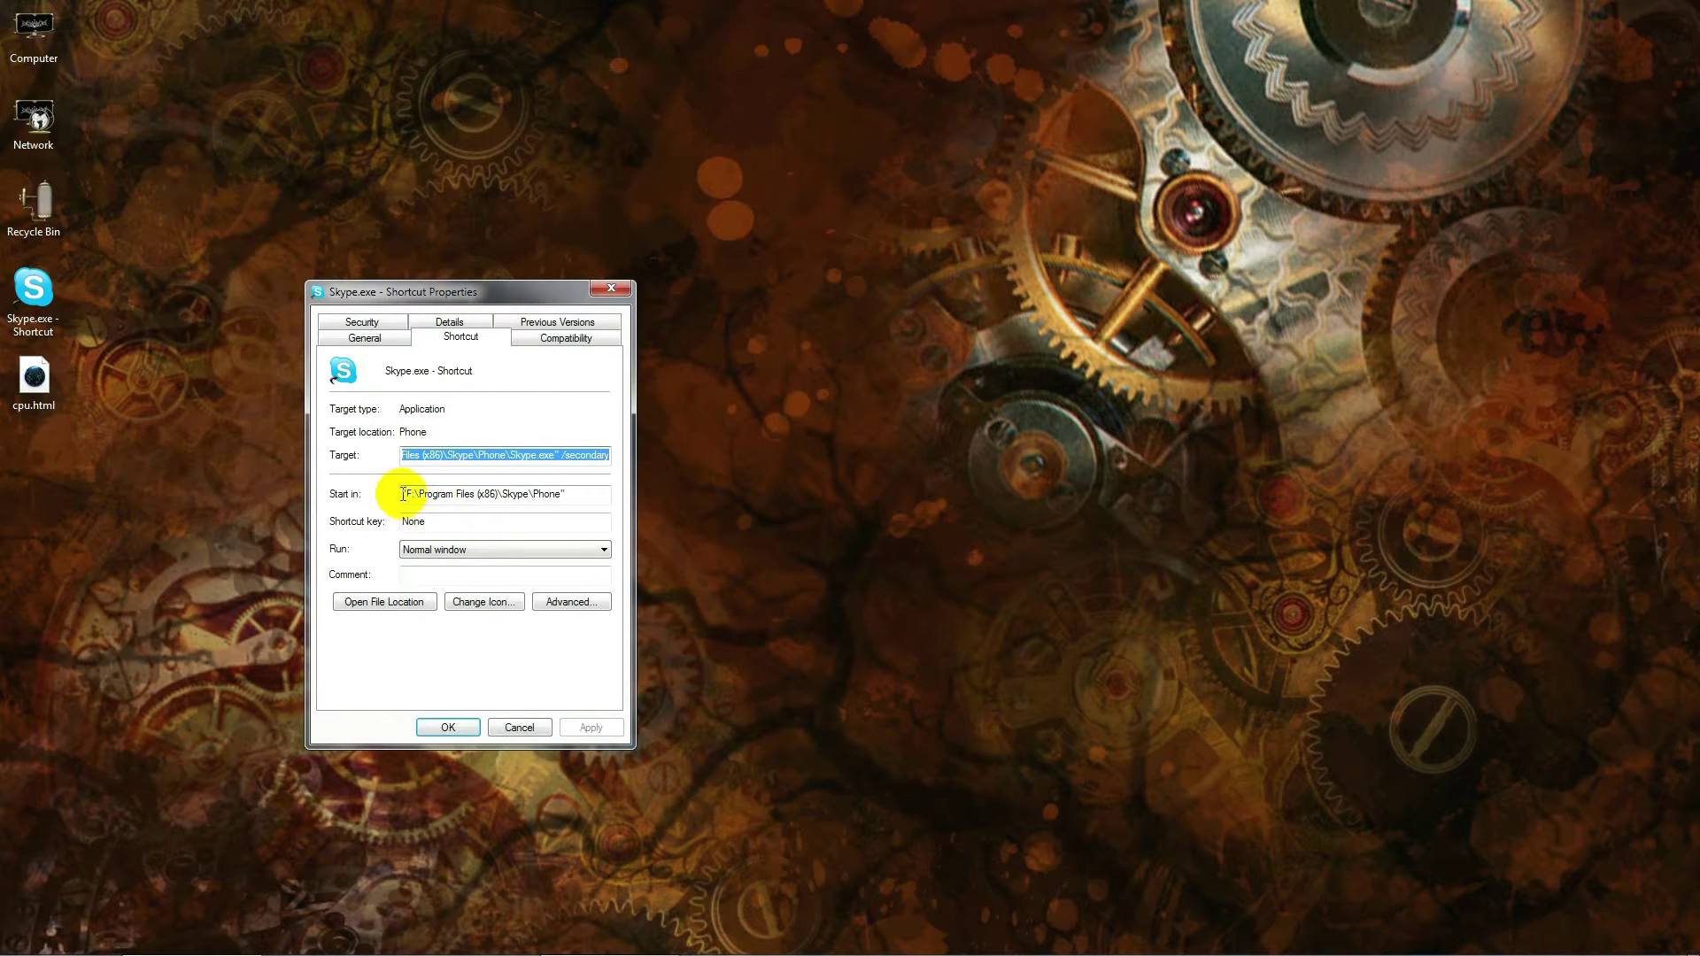
left_click_drag(408, 493, 560, 488)
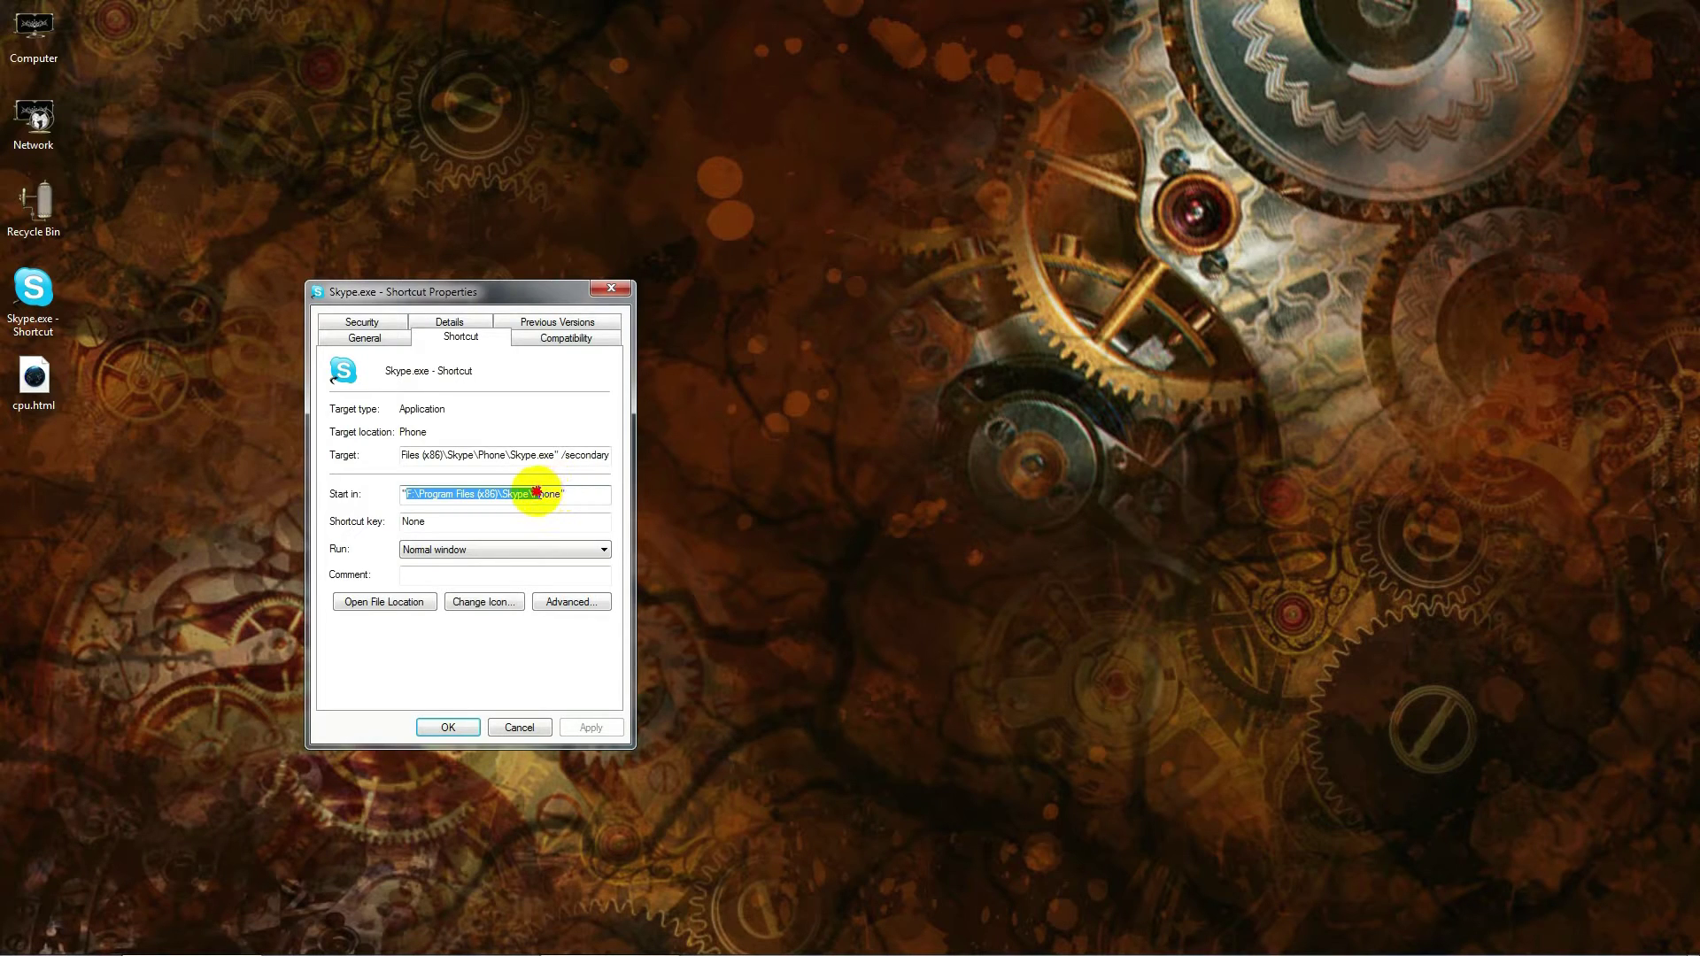
left_click(493, 455)
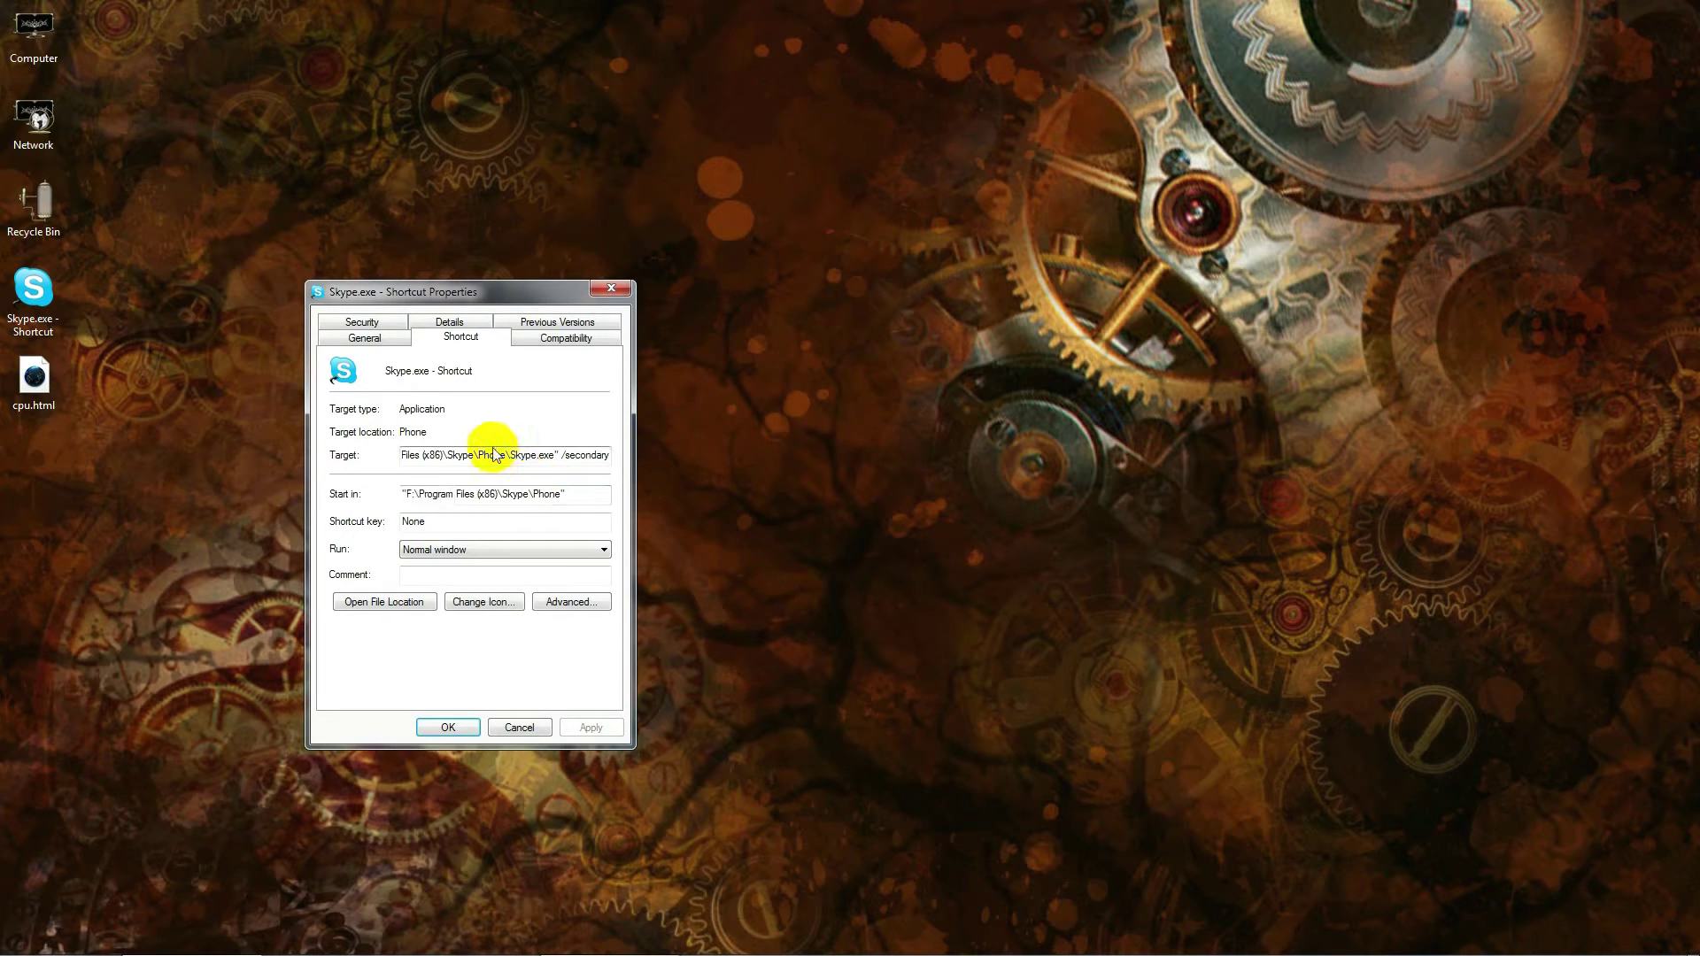
key("Home")
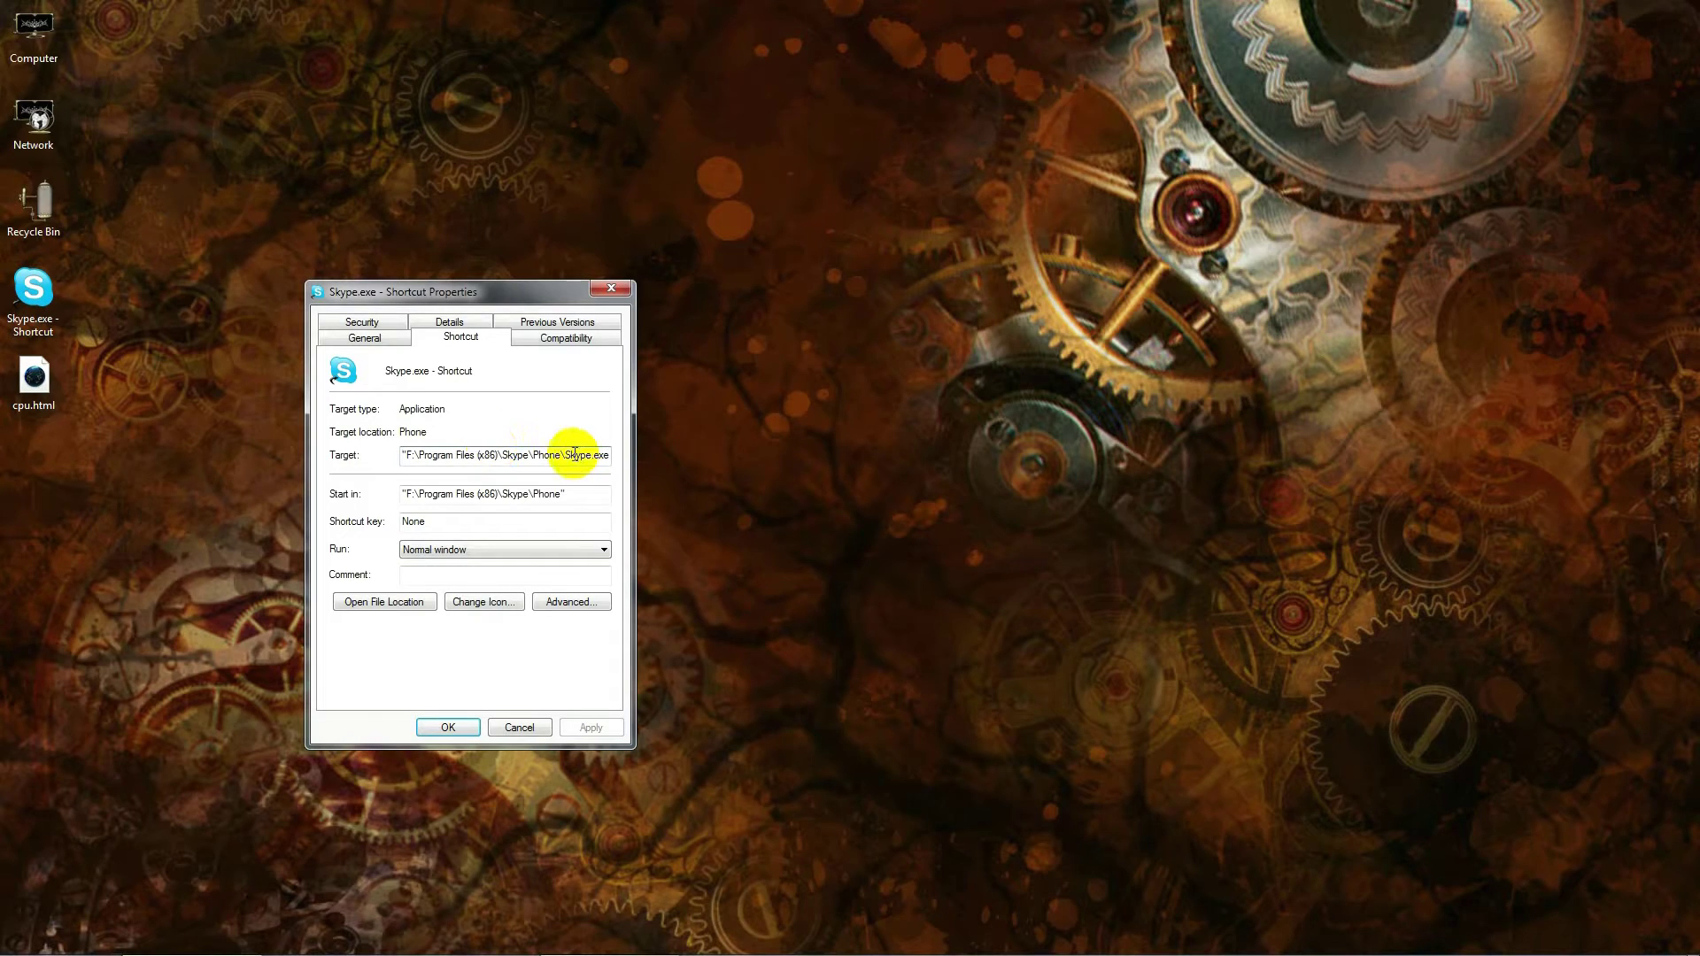
left_click(395, 604)
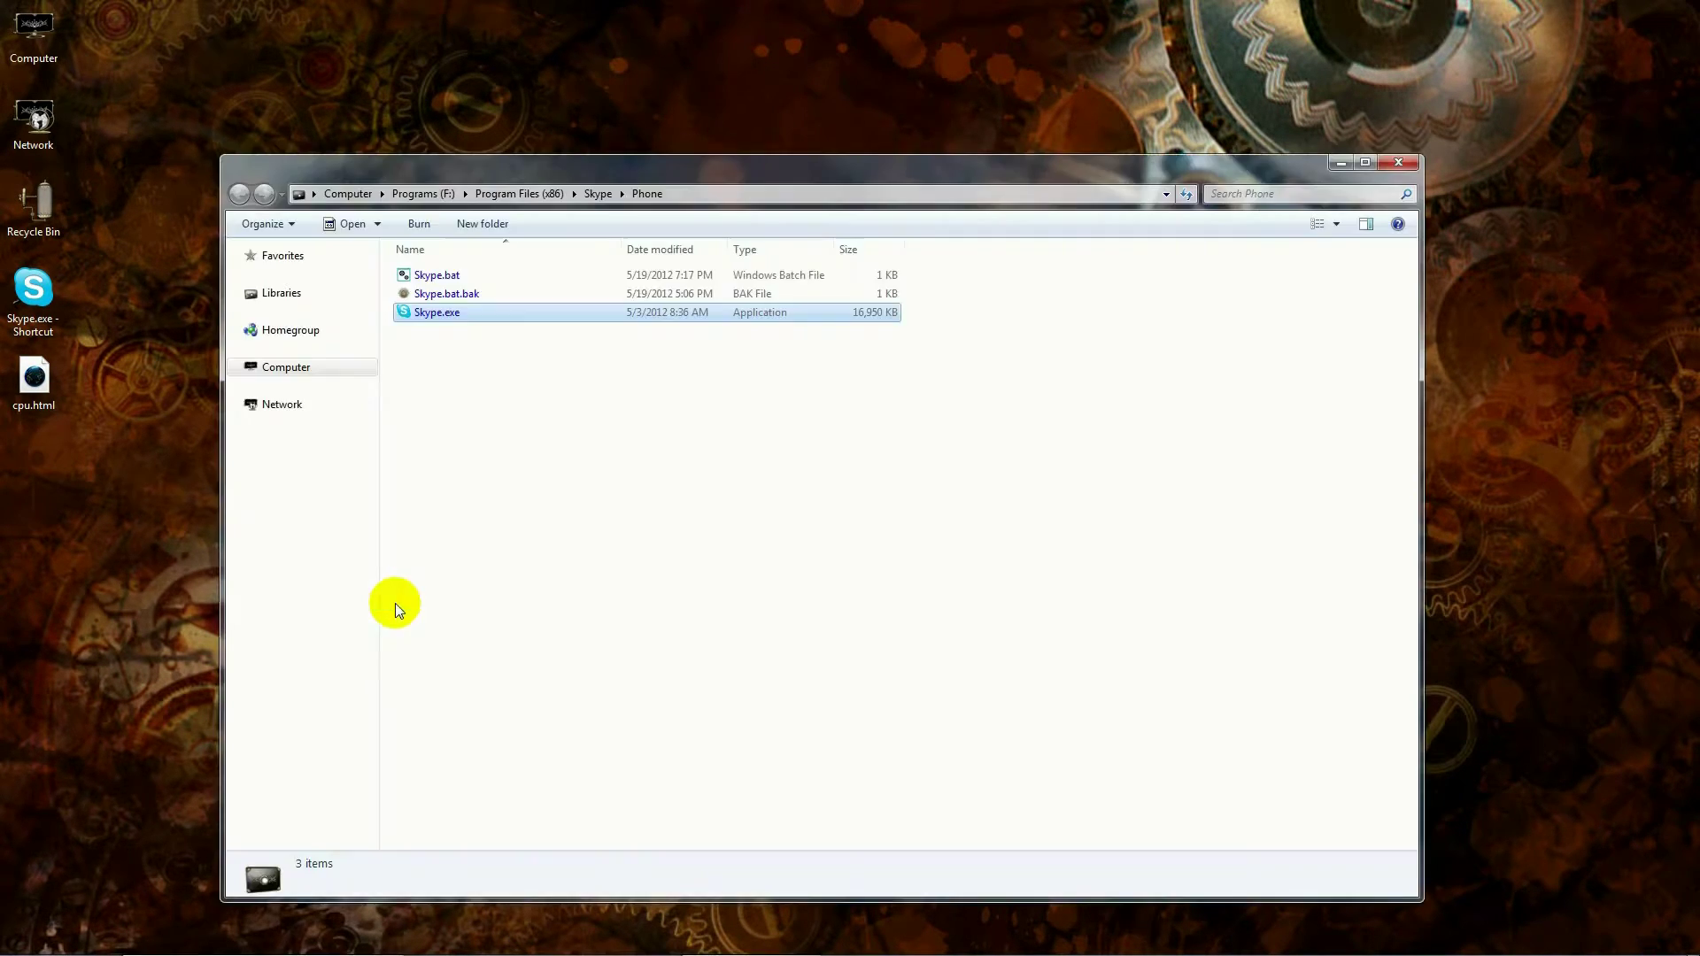
Step: Delete Skype.bat and Skype.bat.bak from the Phone folder to the Recycle Bin
left_click(684, 193)
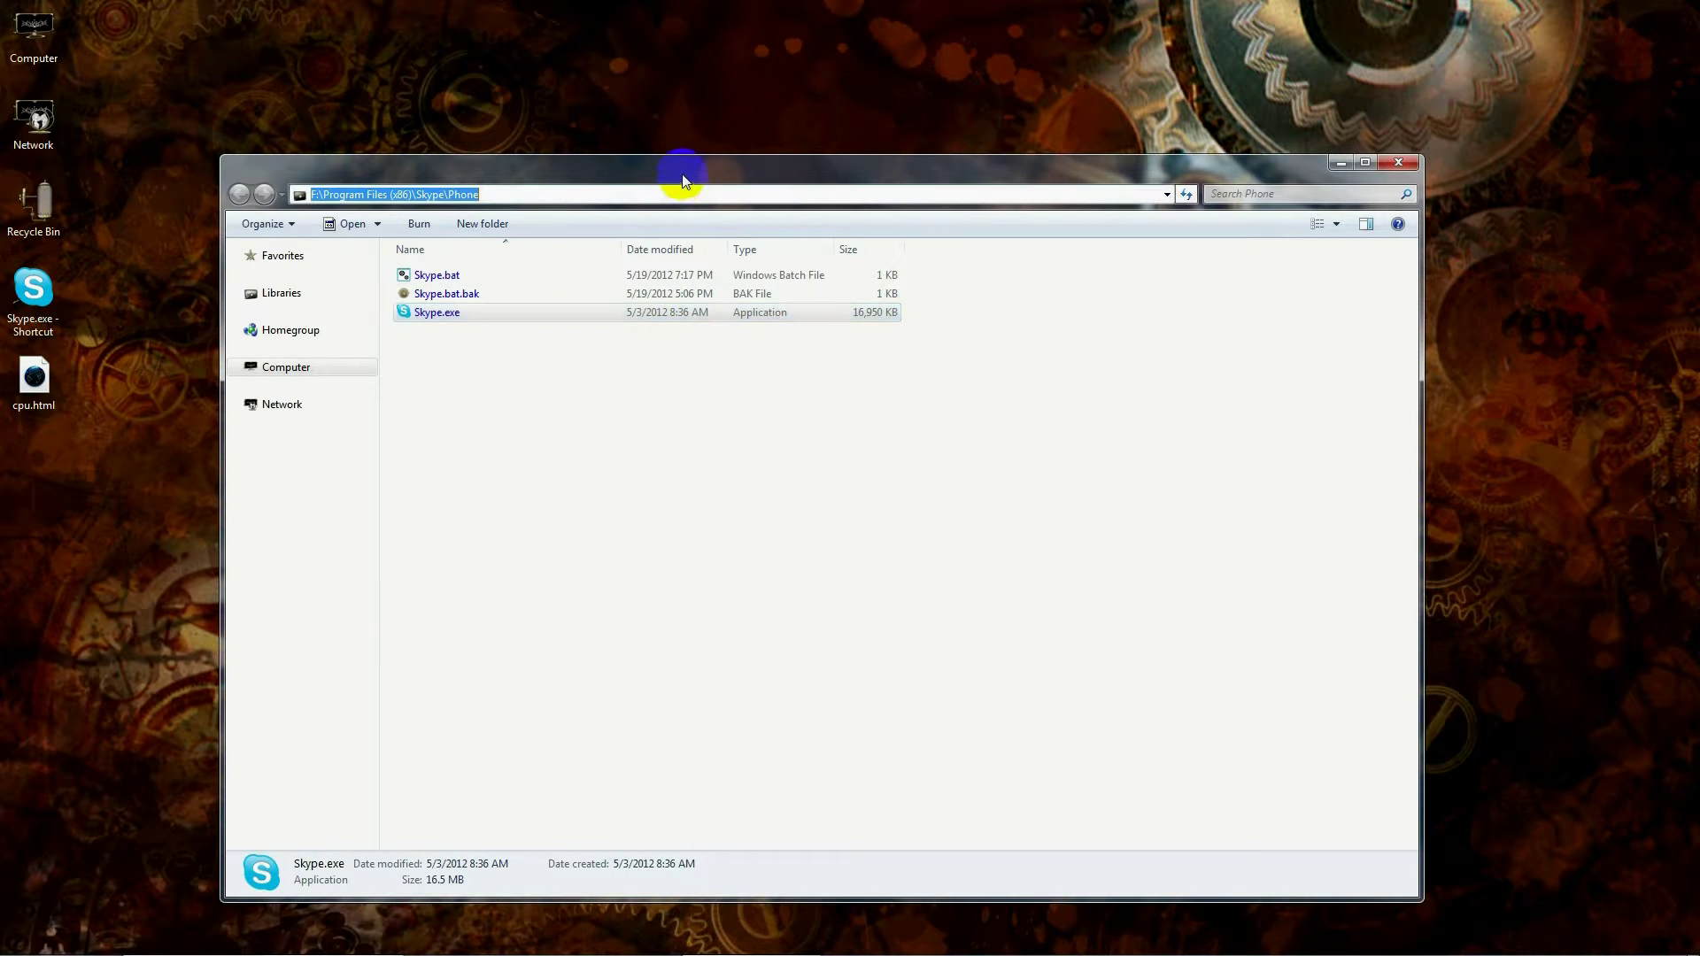
left_click_drag(677, 611, 621, 526)
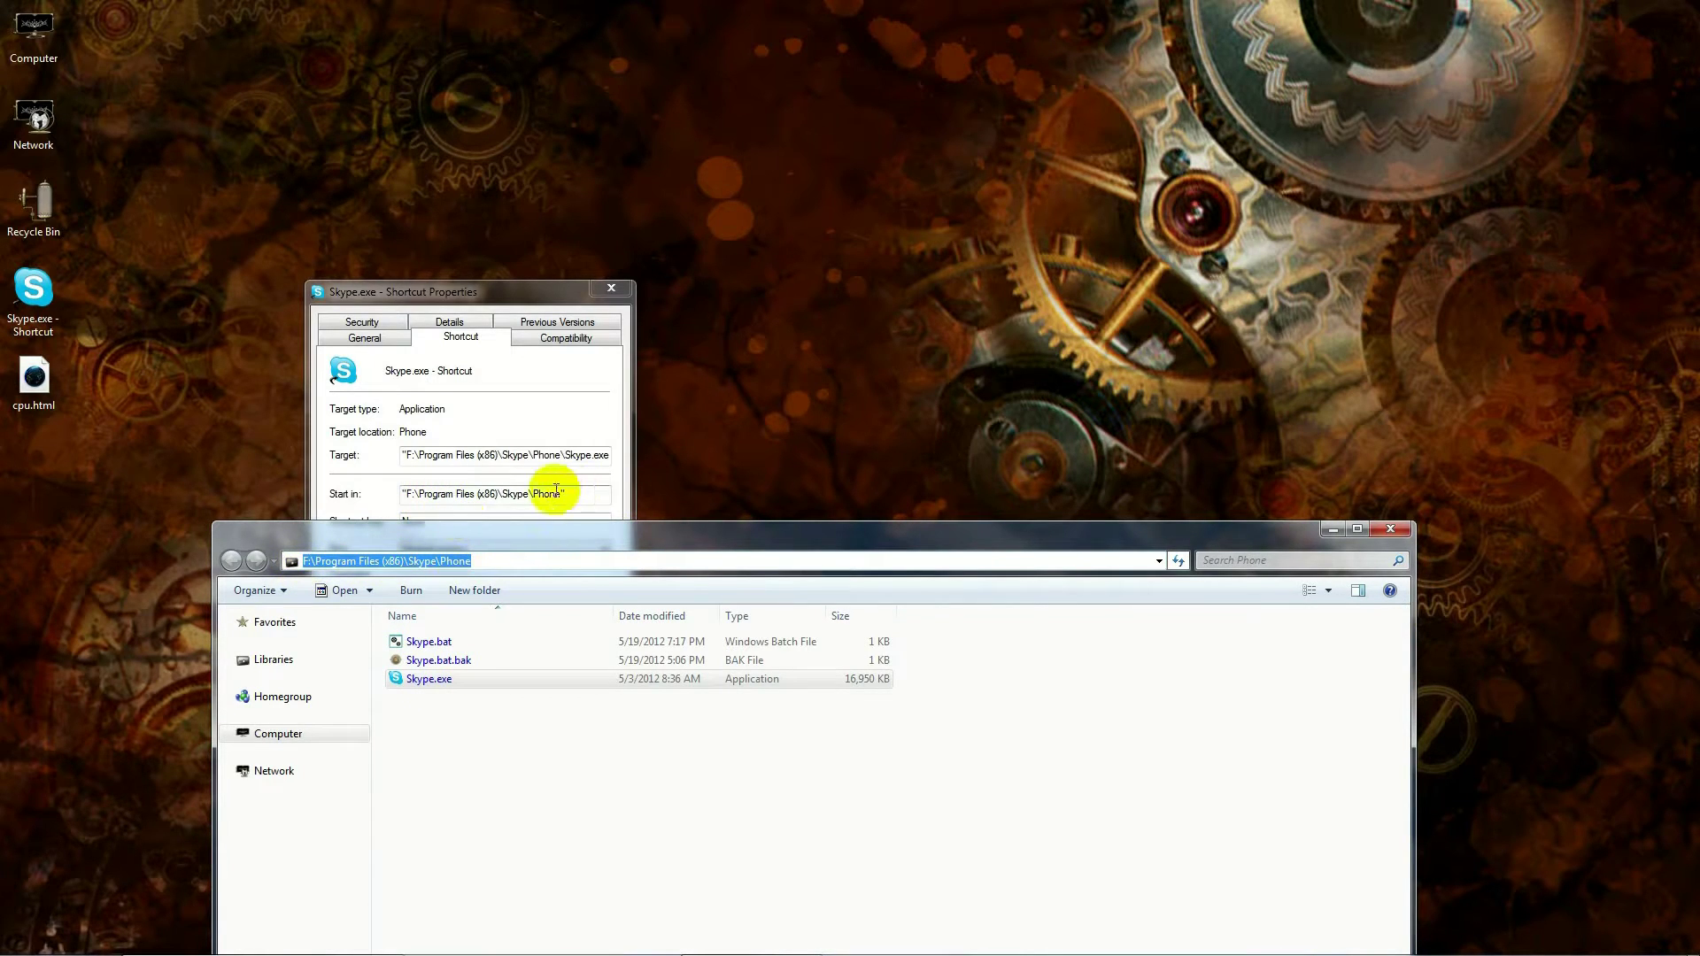
left_click(430, 644)
left_click(445, 662, "shift")
right_click(445, 663)
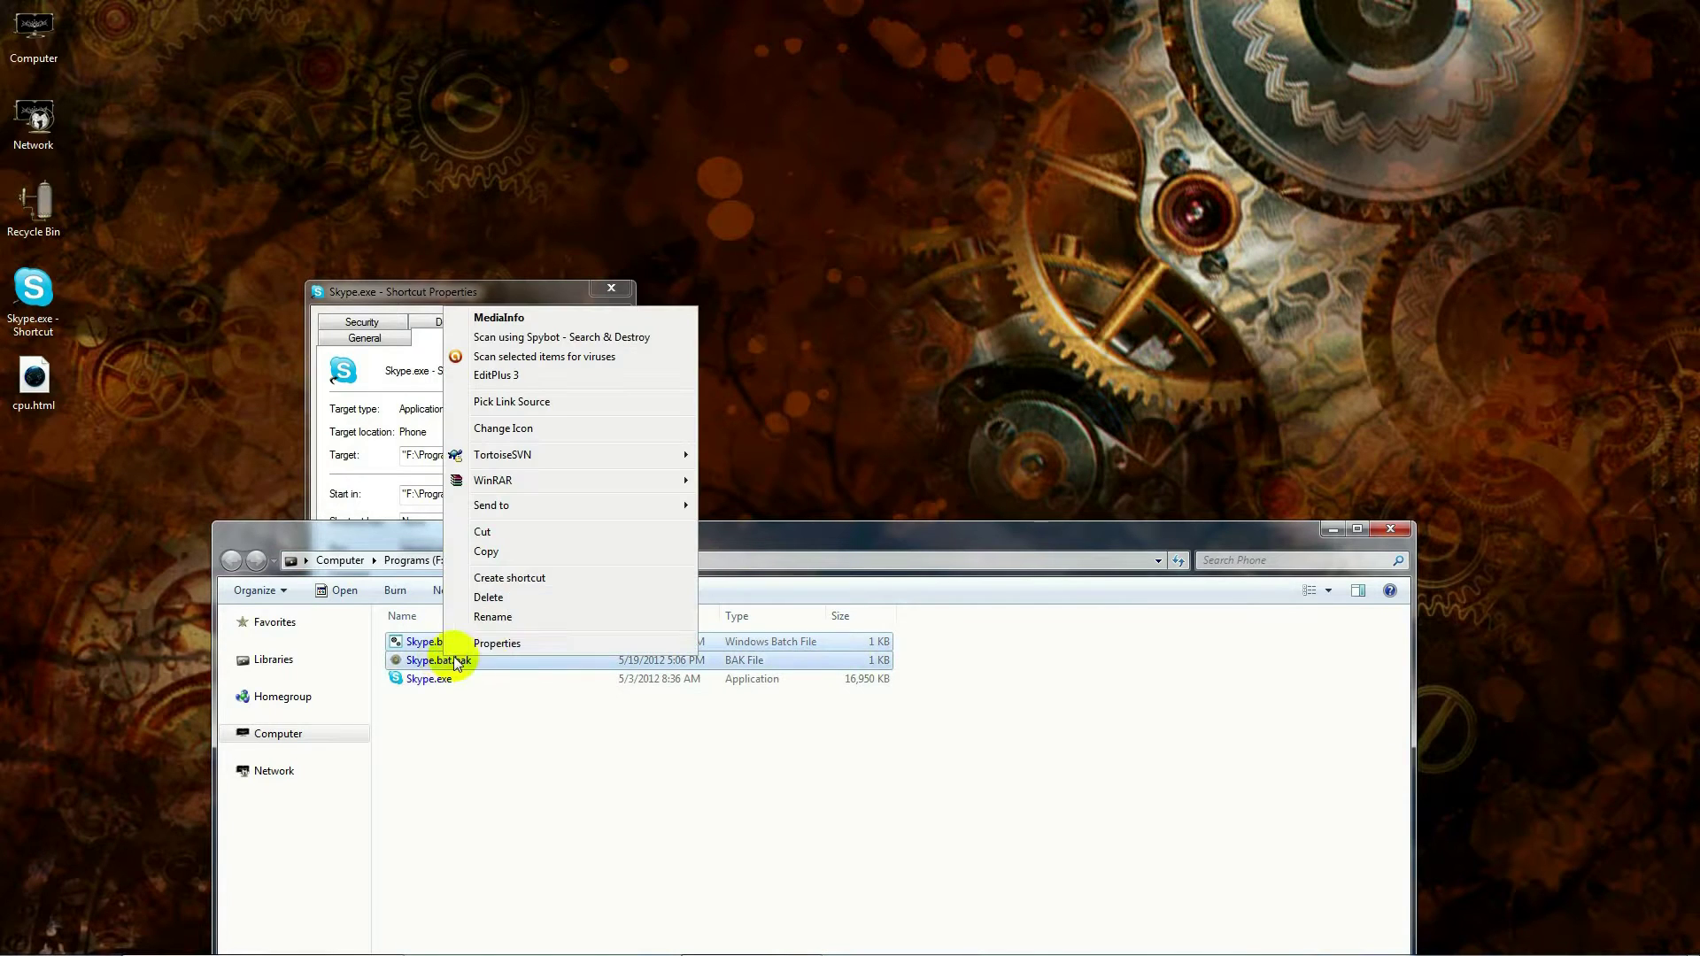
left_click(517, 604)
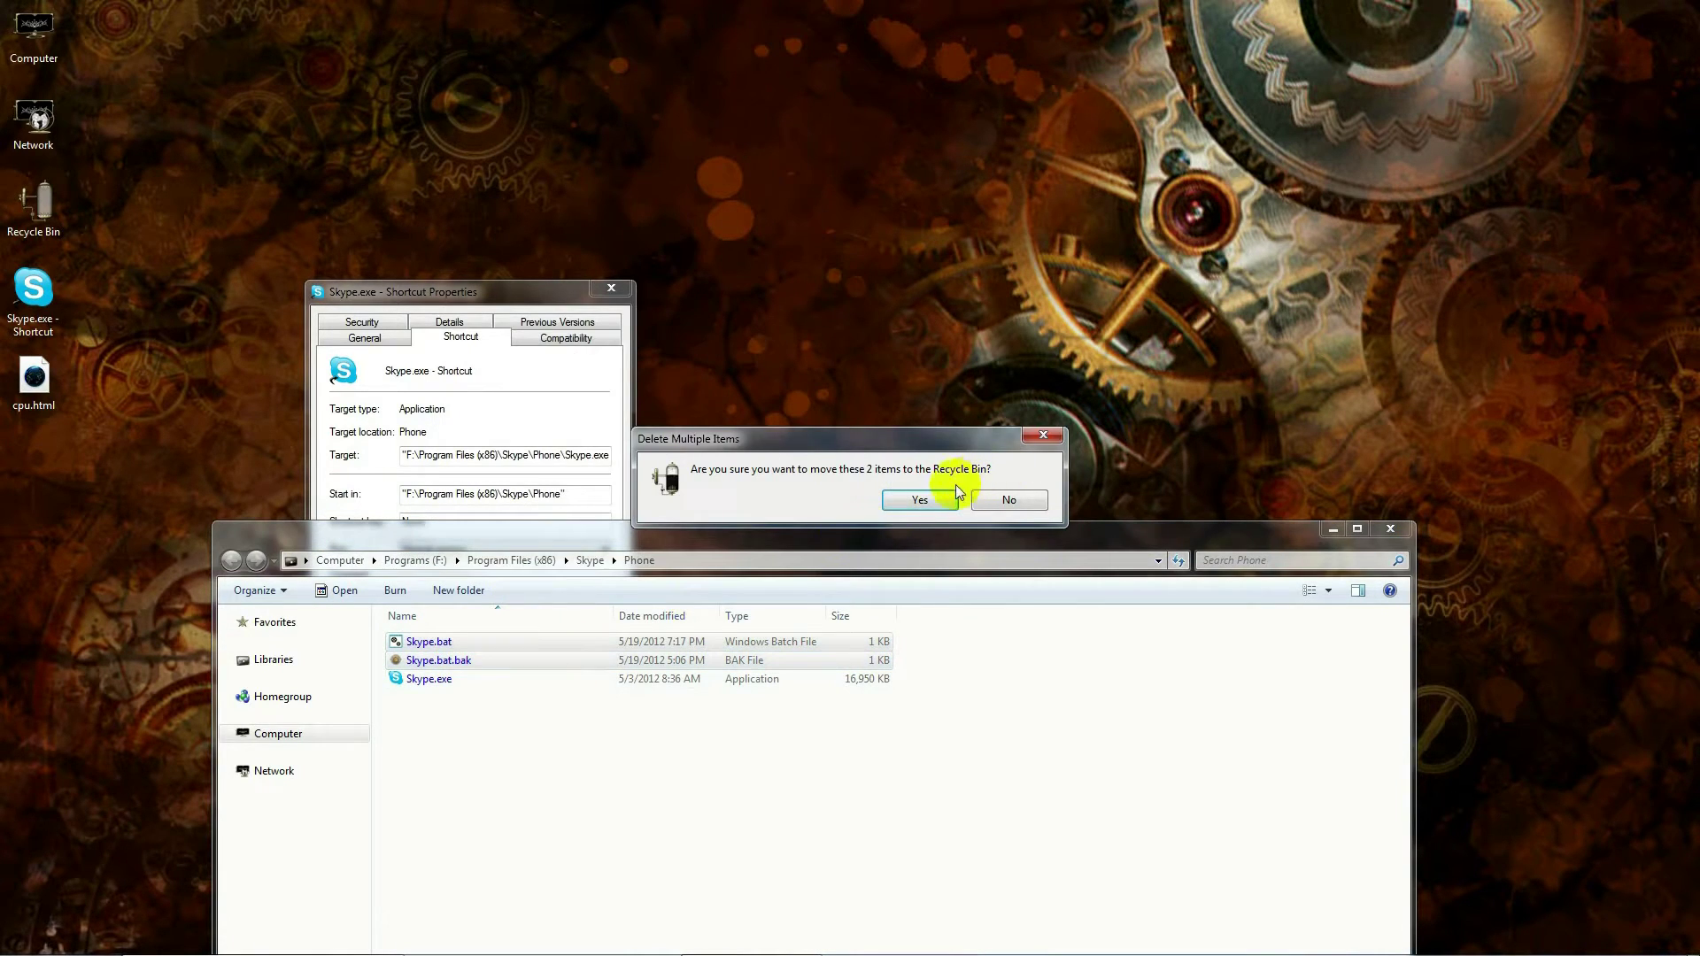
left_click(921, 500)
left_click_drag(865, 542, 1047, 242)
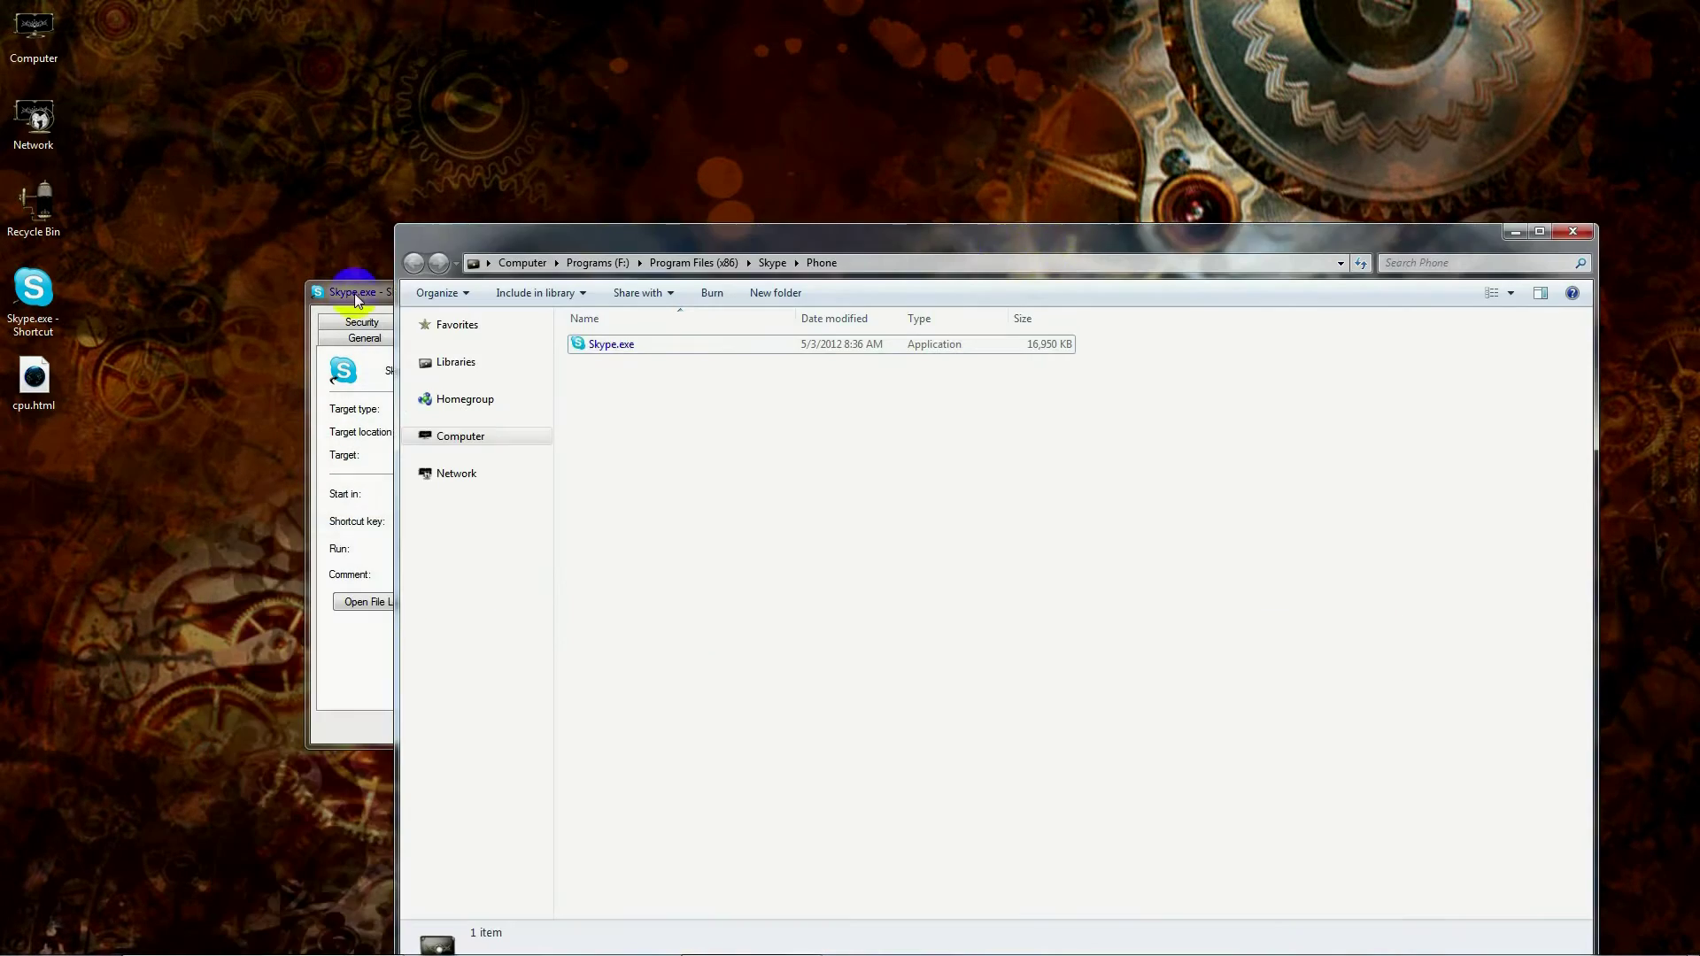
Step: Close the Skype shortcut's Properties with OK and move the folder window higher
left_click(354, 294)
left_click(452, 734)
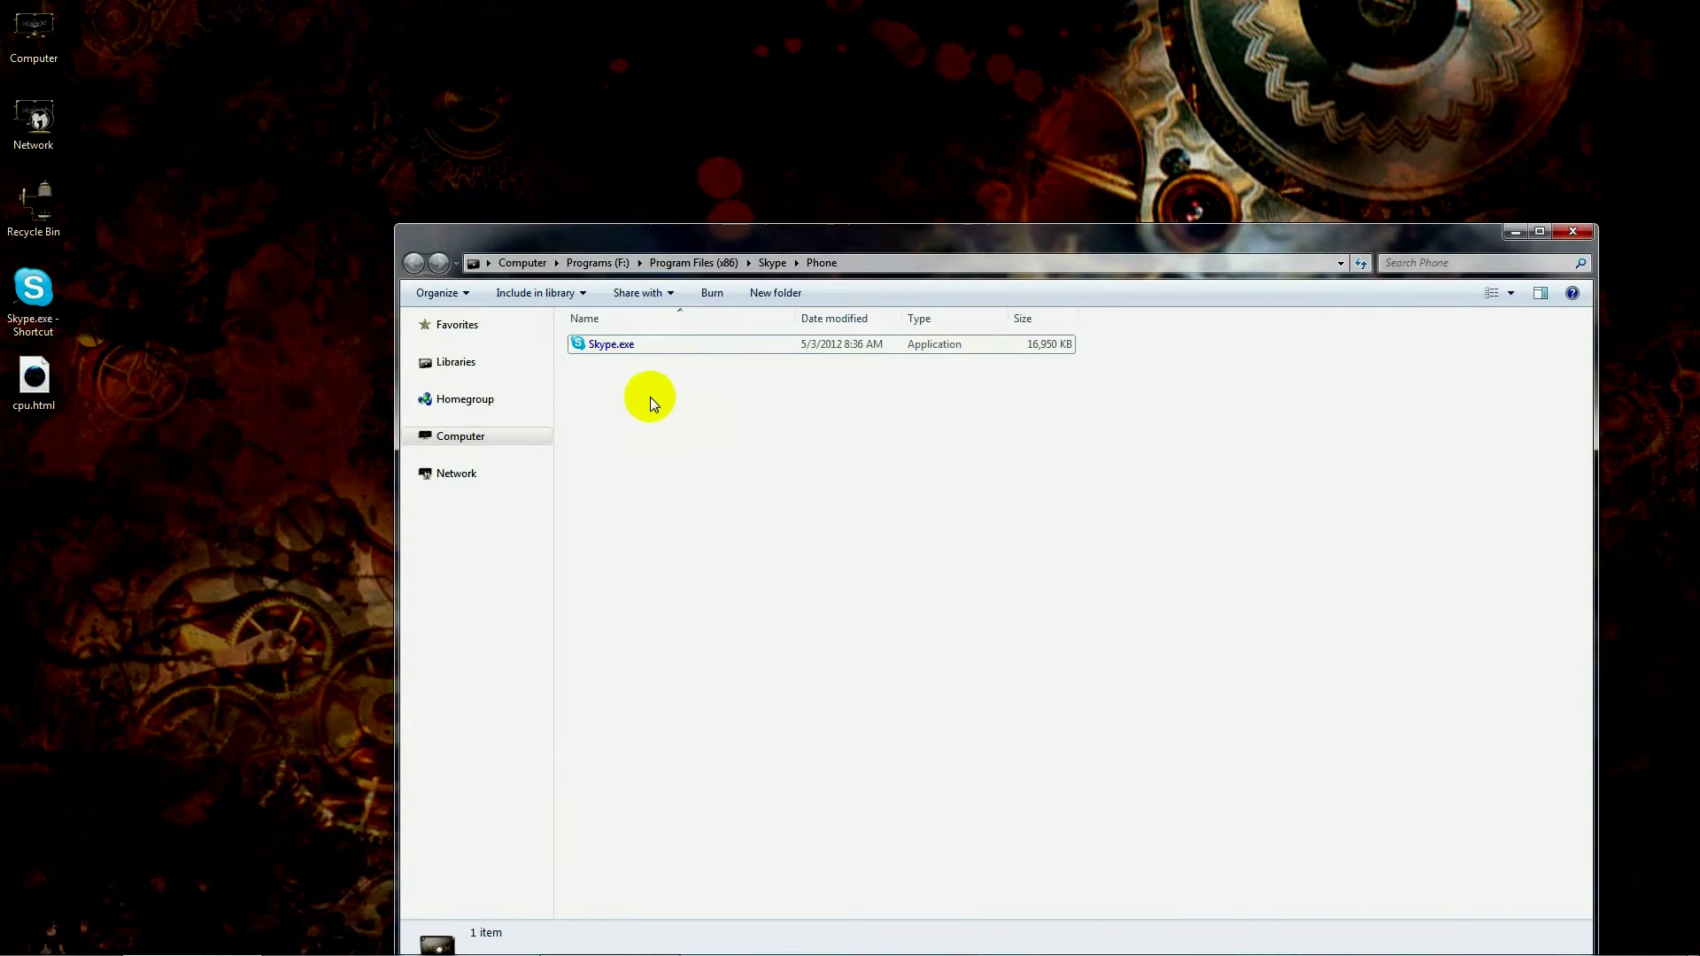
left_click(776, 197)
left_click_drag(776, 196, 766, 90)
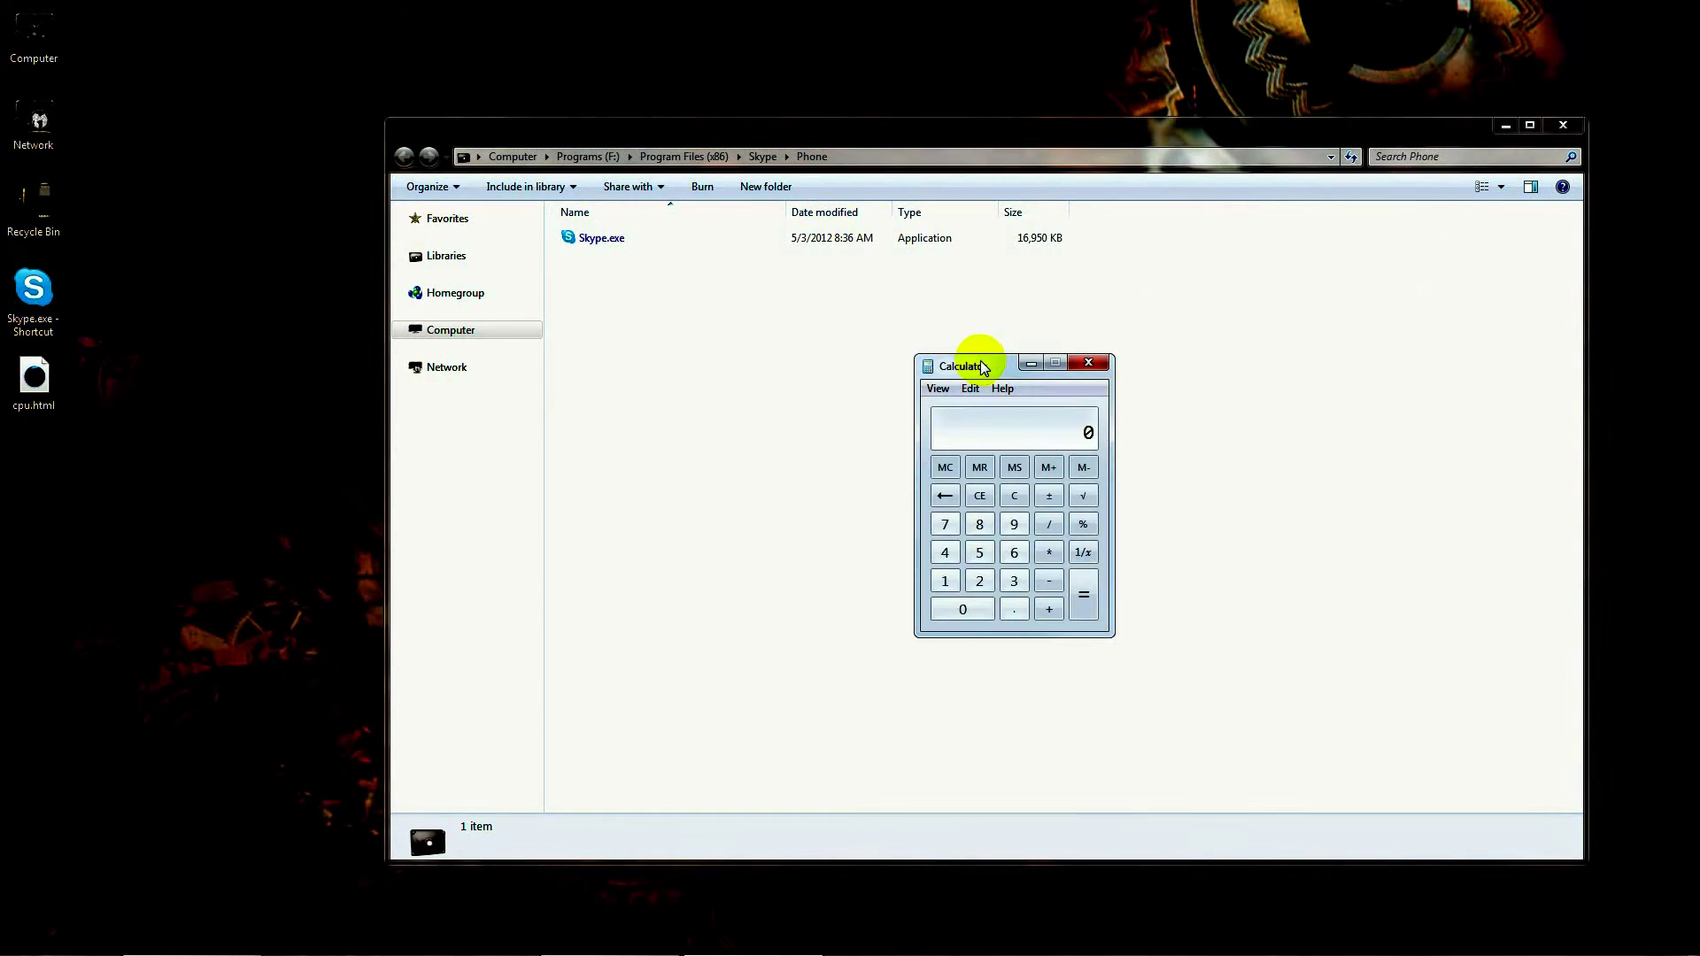
Step: Switch Calculator to Programmer mode with Hex selected and move it aside
left_click(937, 388)
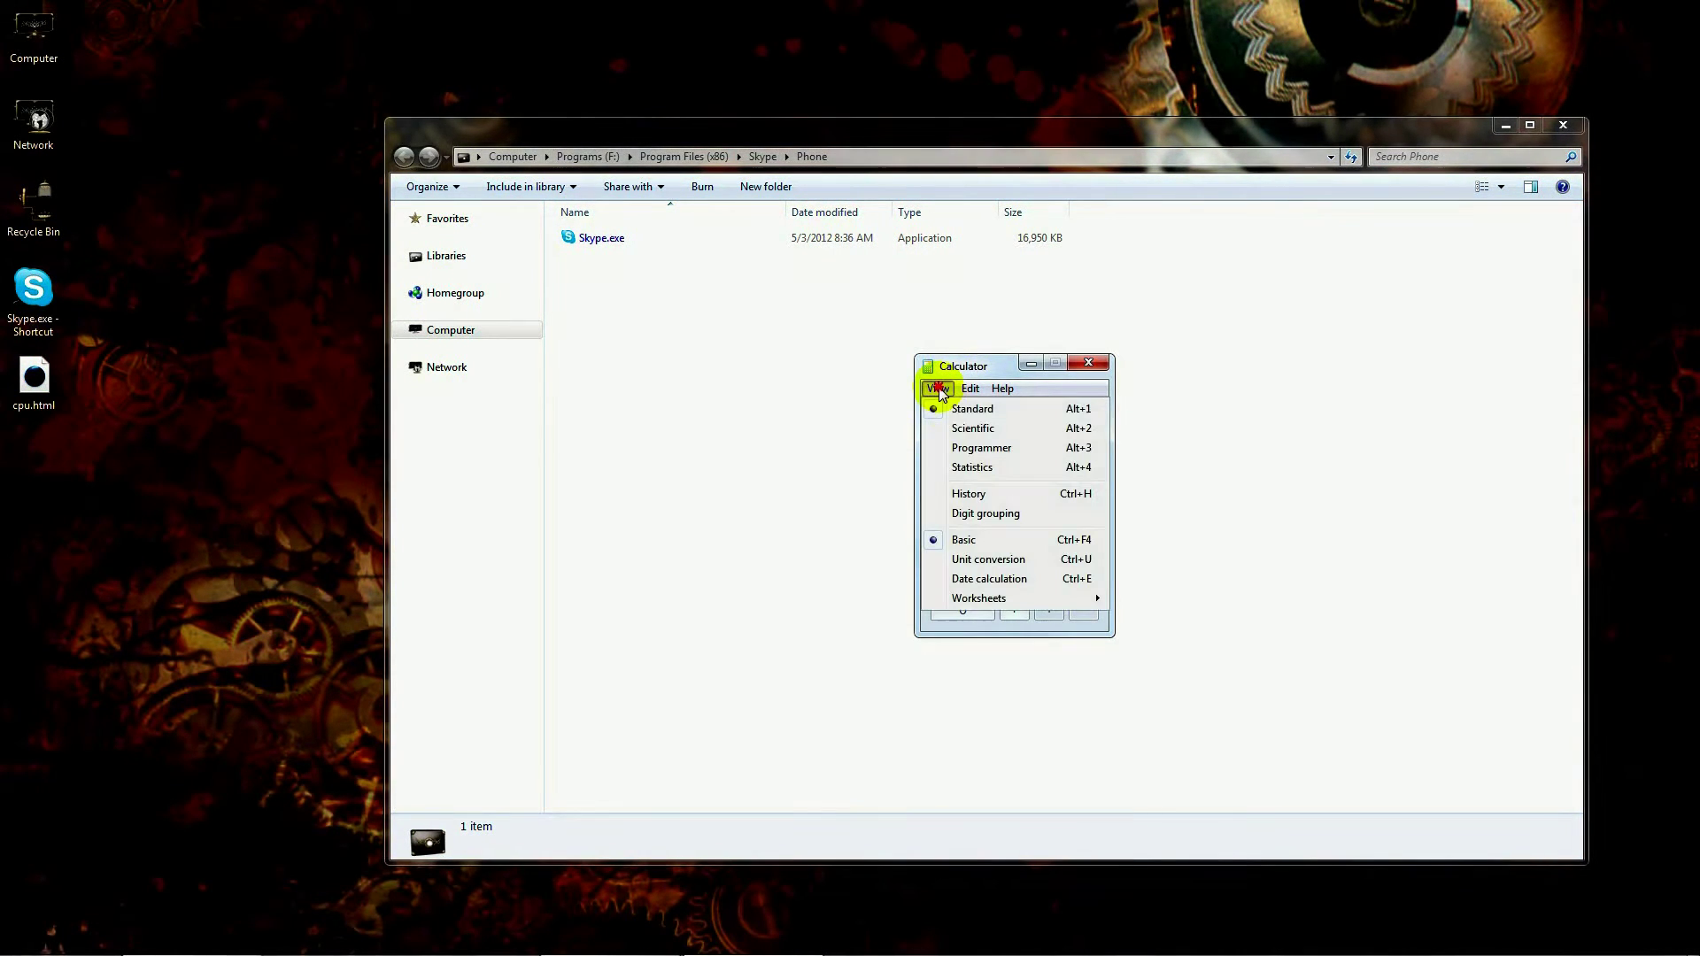
left_click(978, 447)
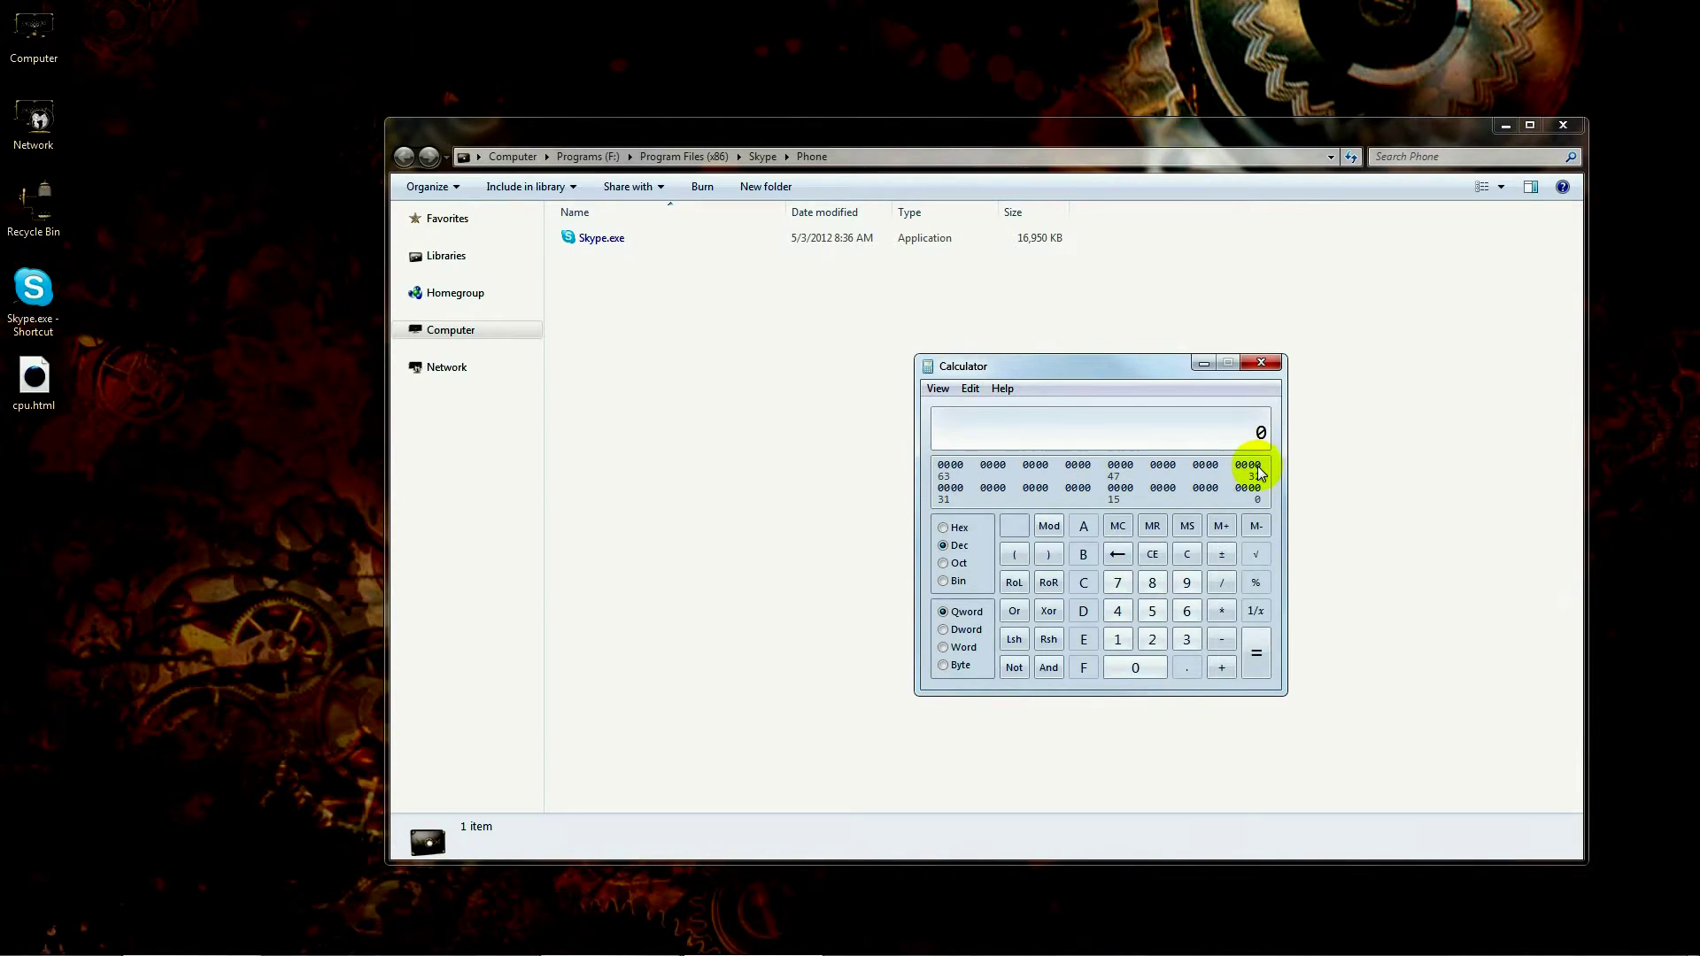
left_click(945, 530)
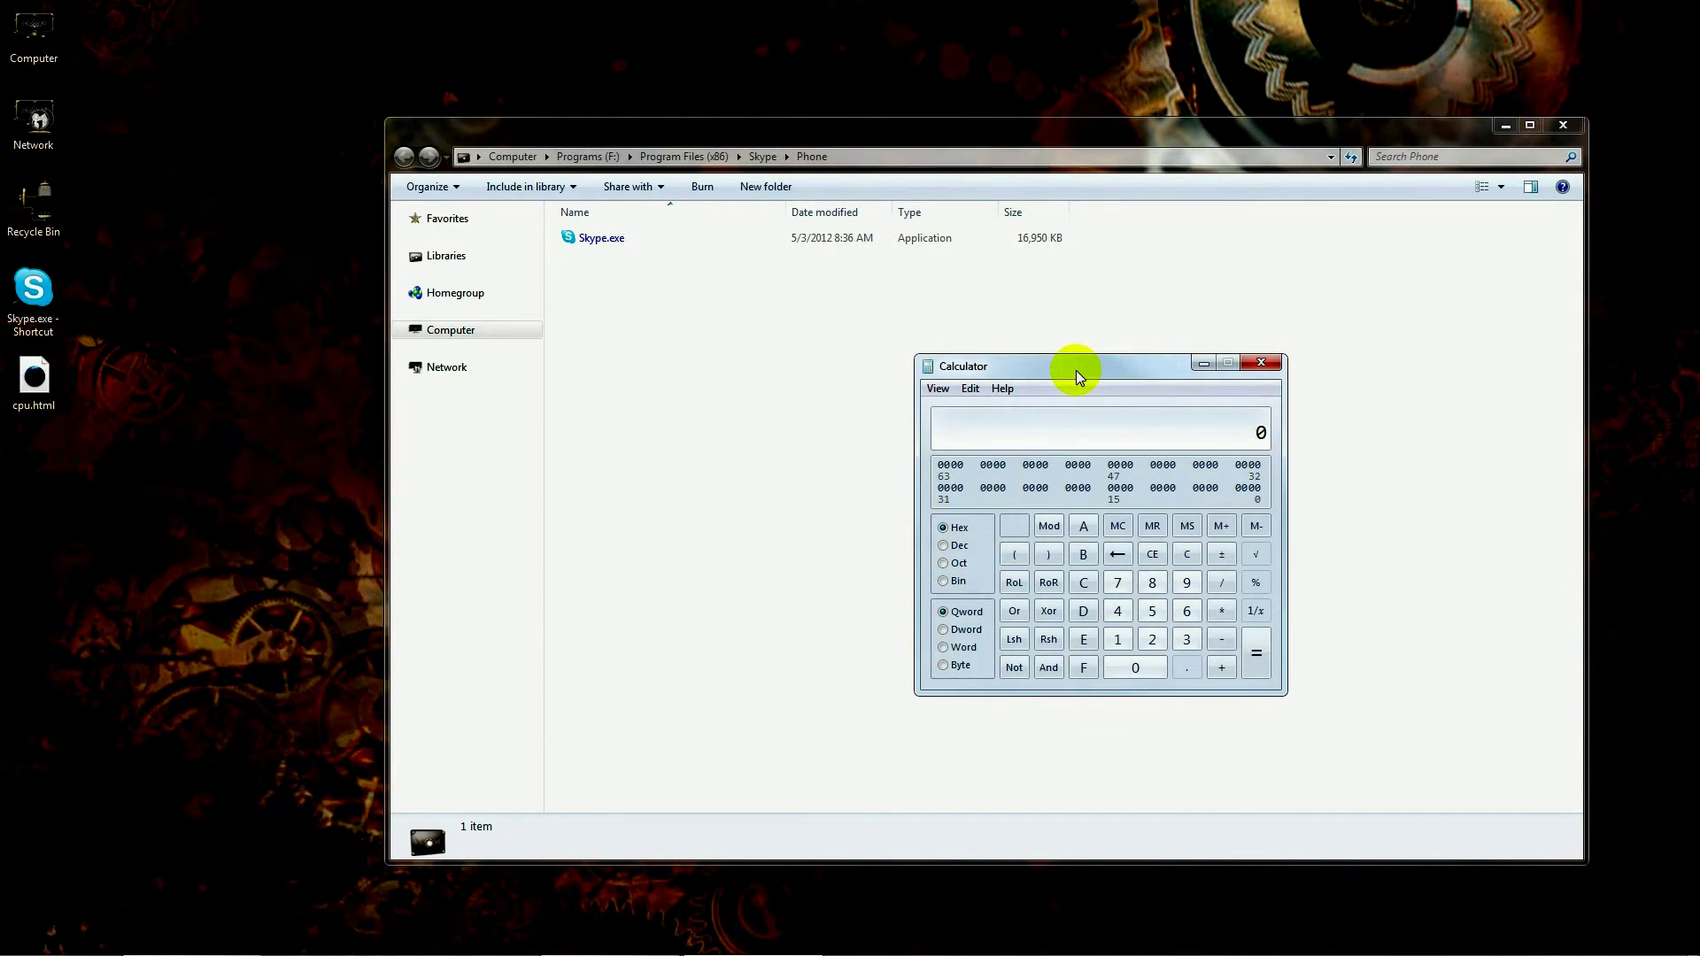
left_click_drag(1076, 370, 1484, 349)
key("Escape")
Step: Hide Calculator and create a new empty text document named Skype.txt in the Phone folder
key("alt+F4")
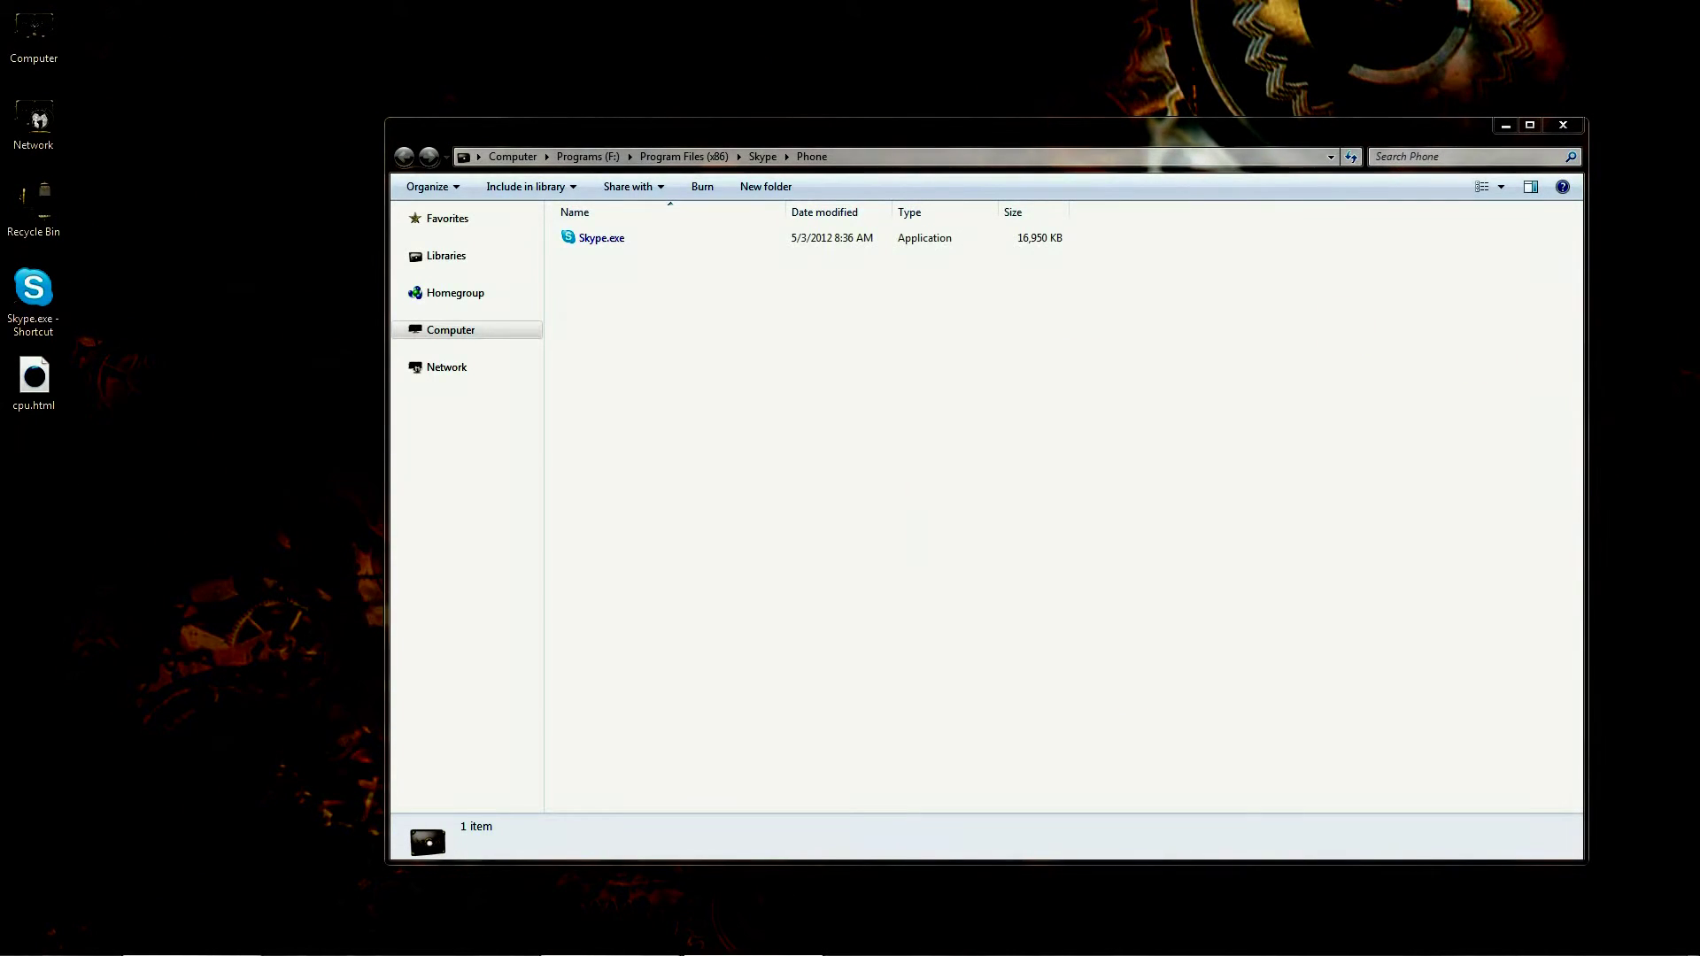
right_click(636, 326)
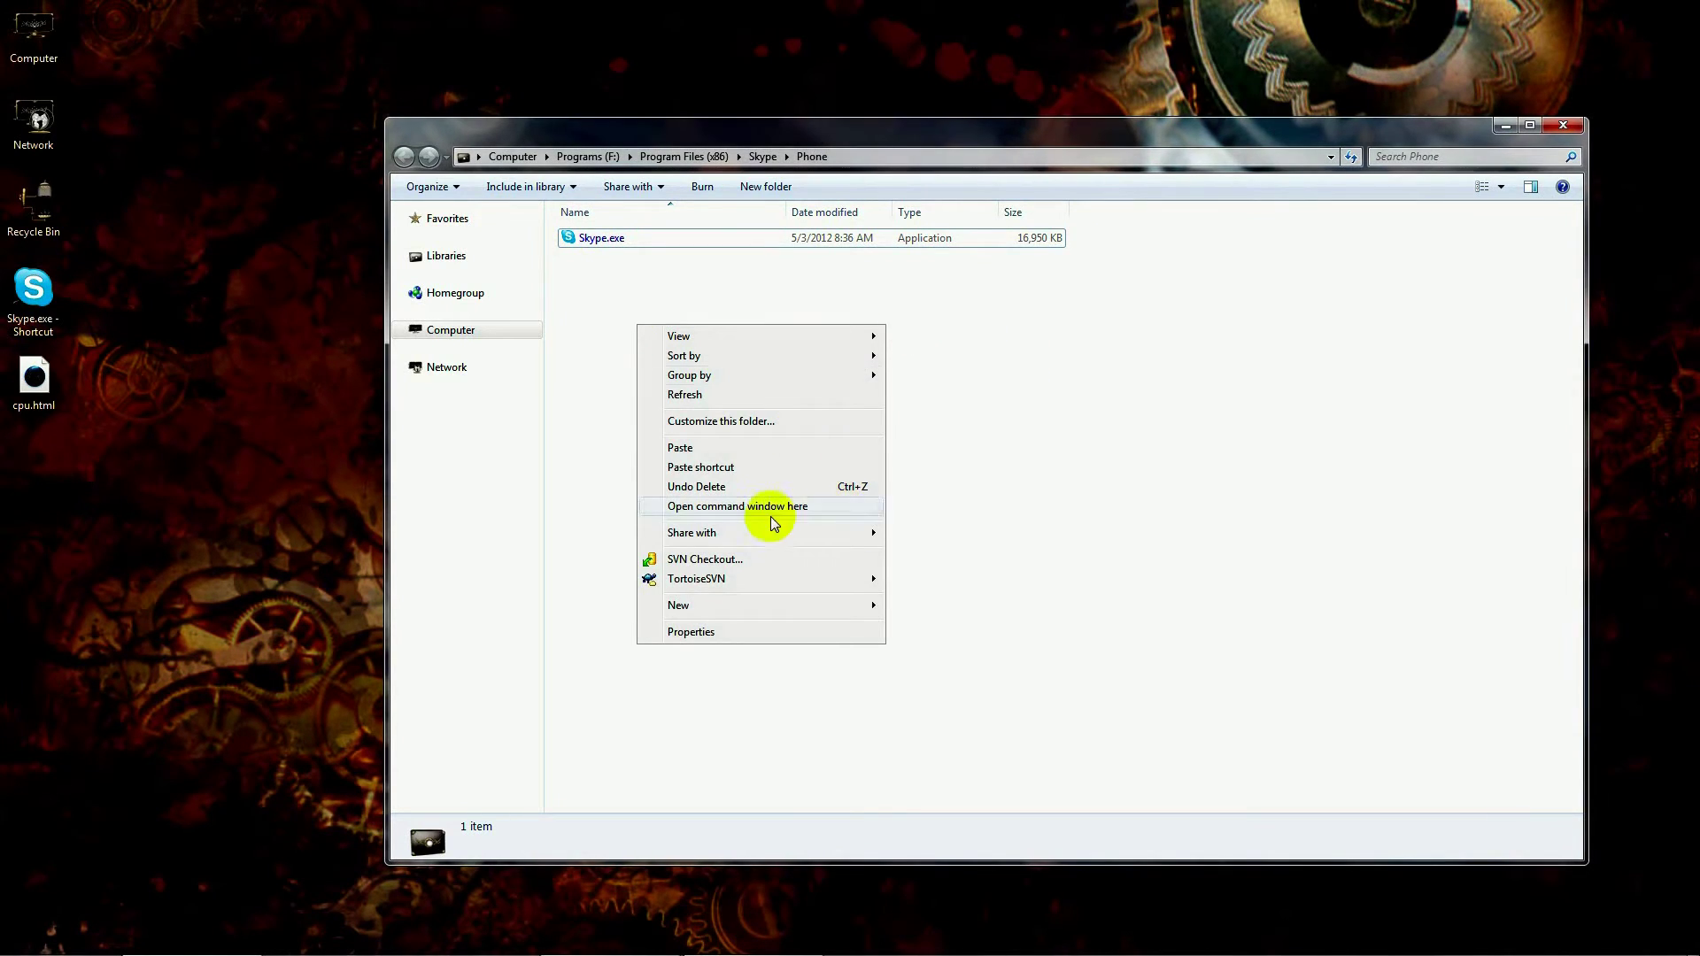
mouse_move(745, 605)
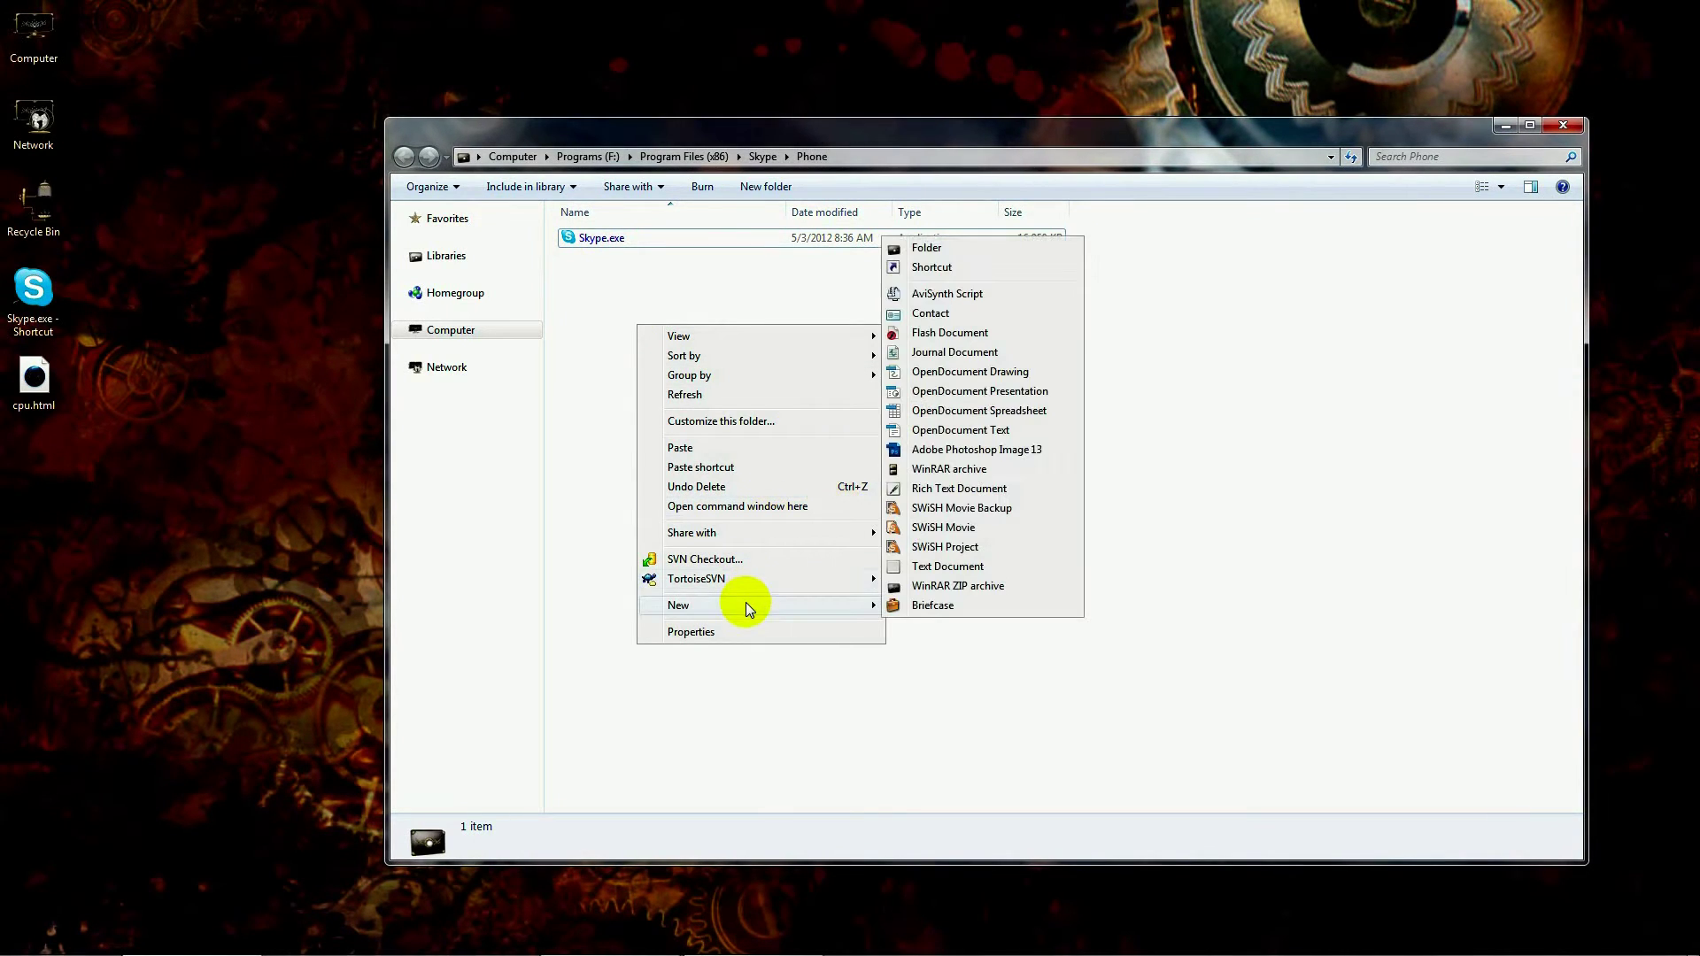
left_click(948, 566)
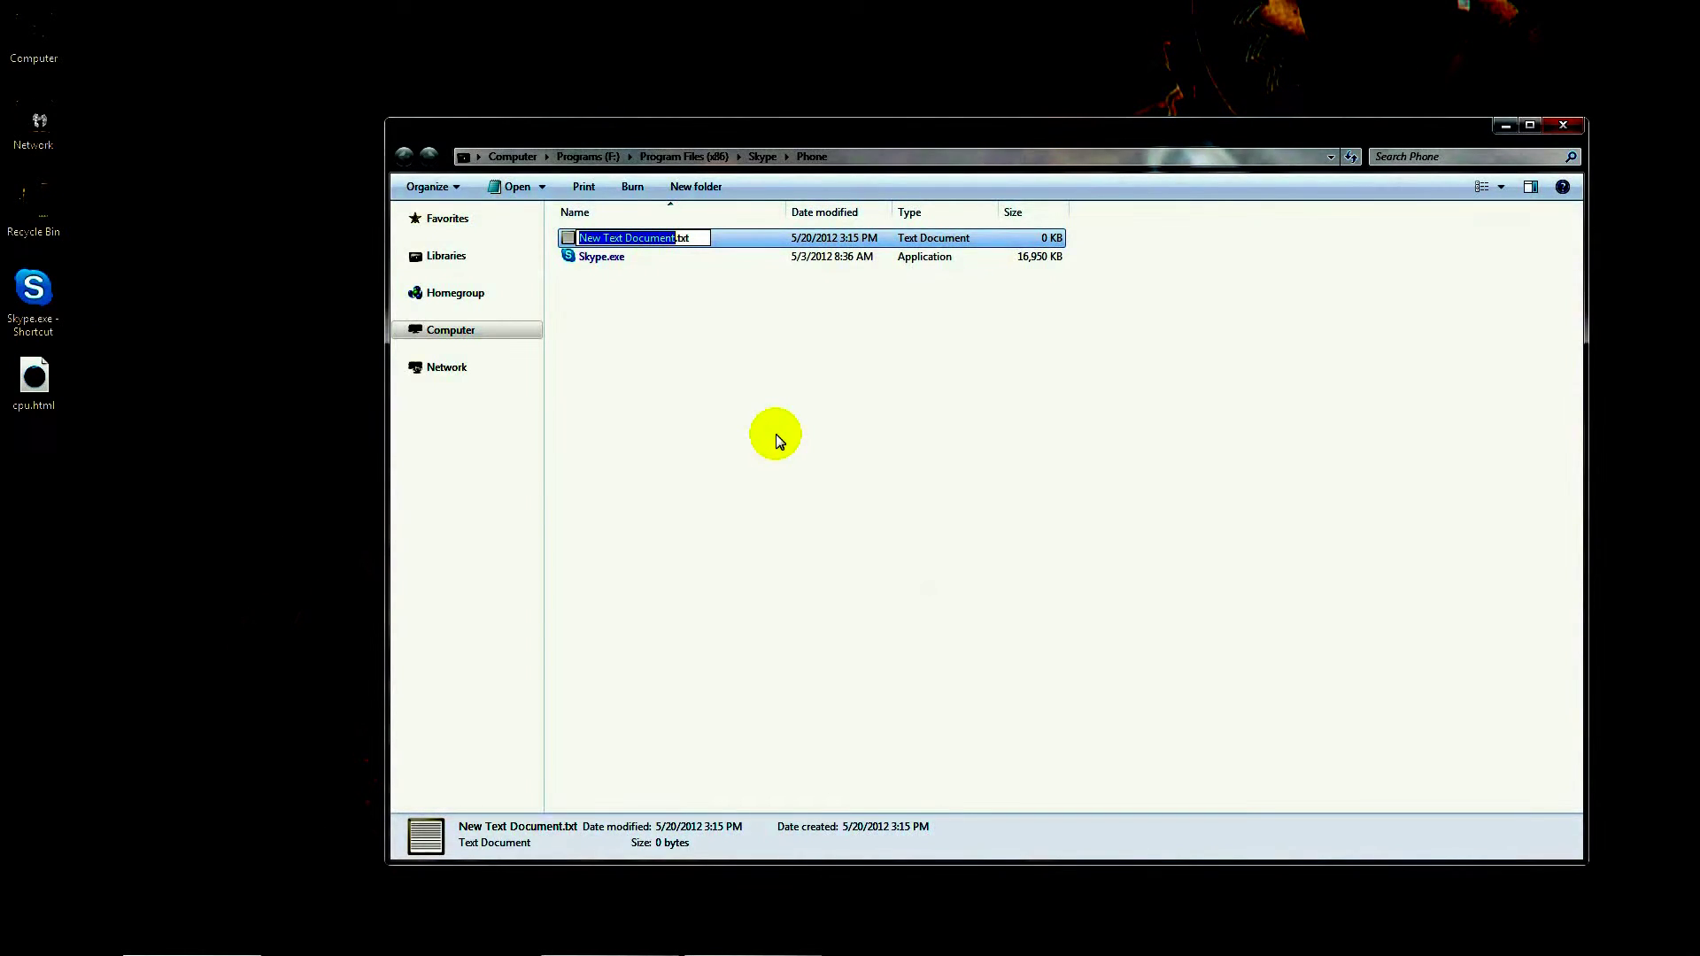
type("Skype")
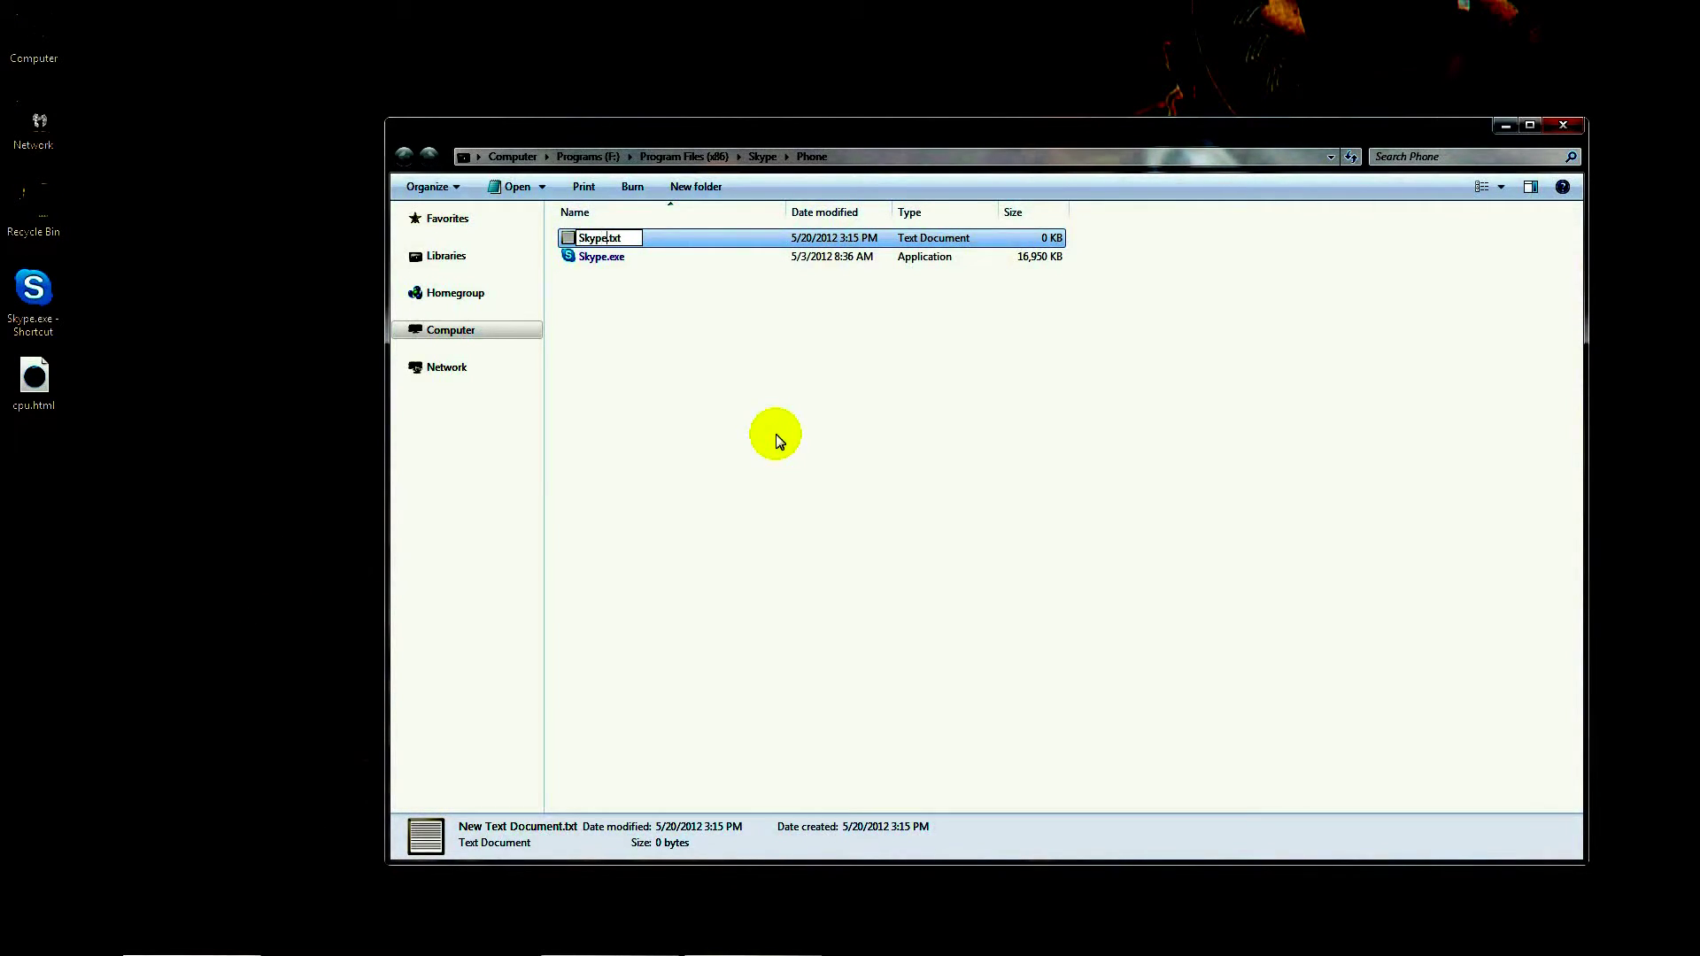
key("Return")
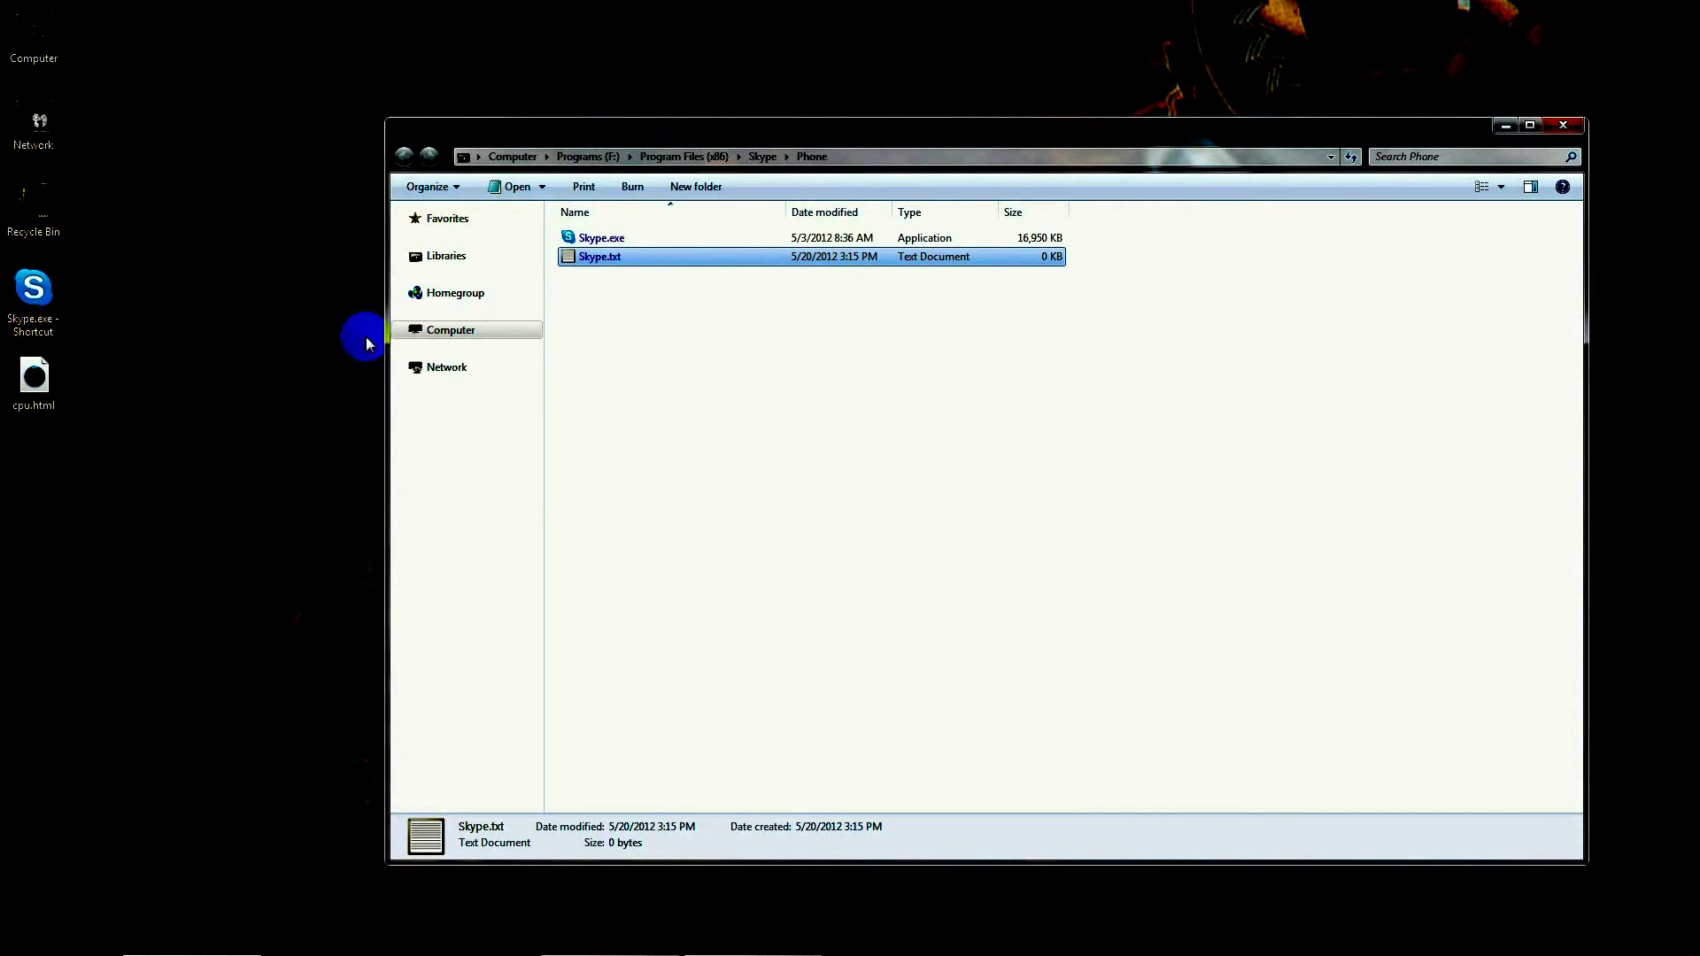
left_click(857, 169)
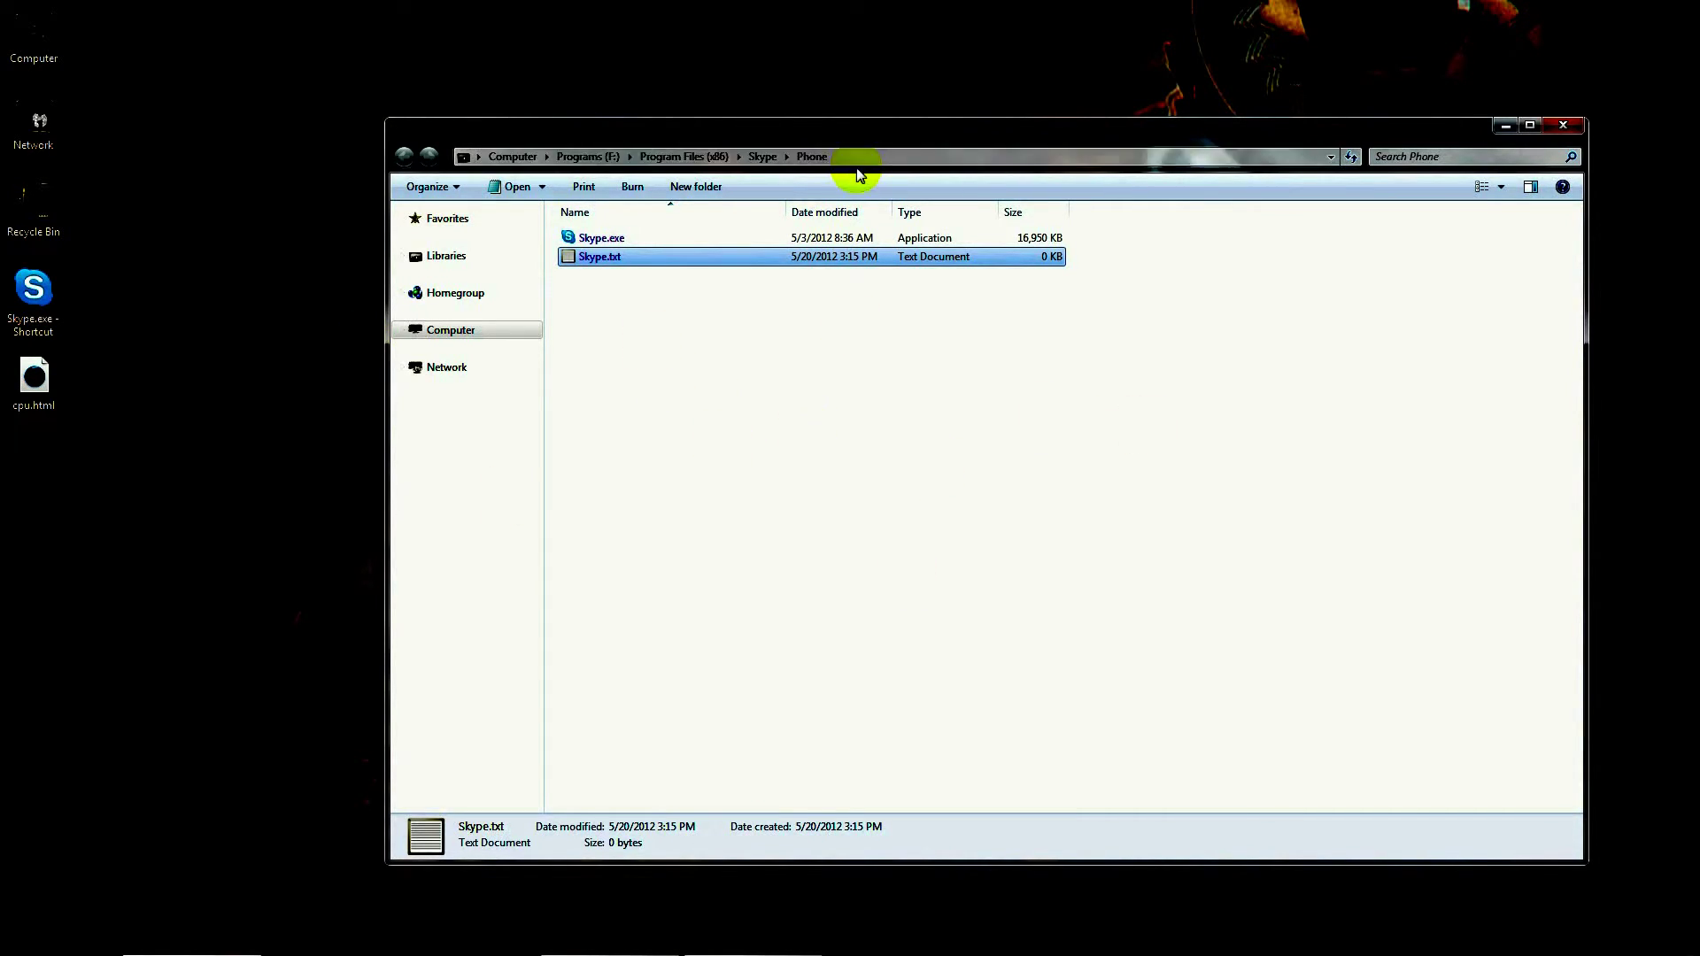
left_click(753, 375)
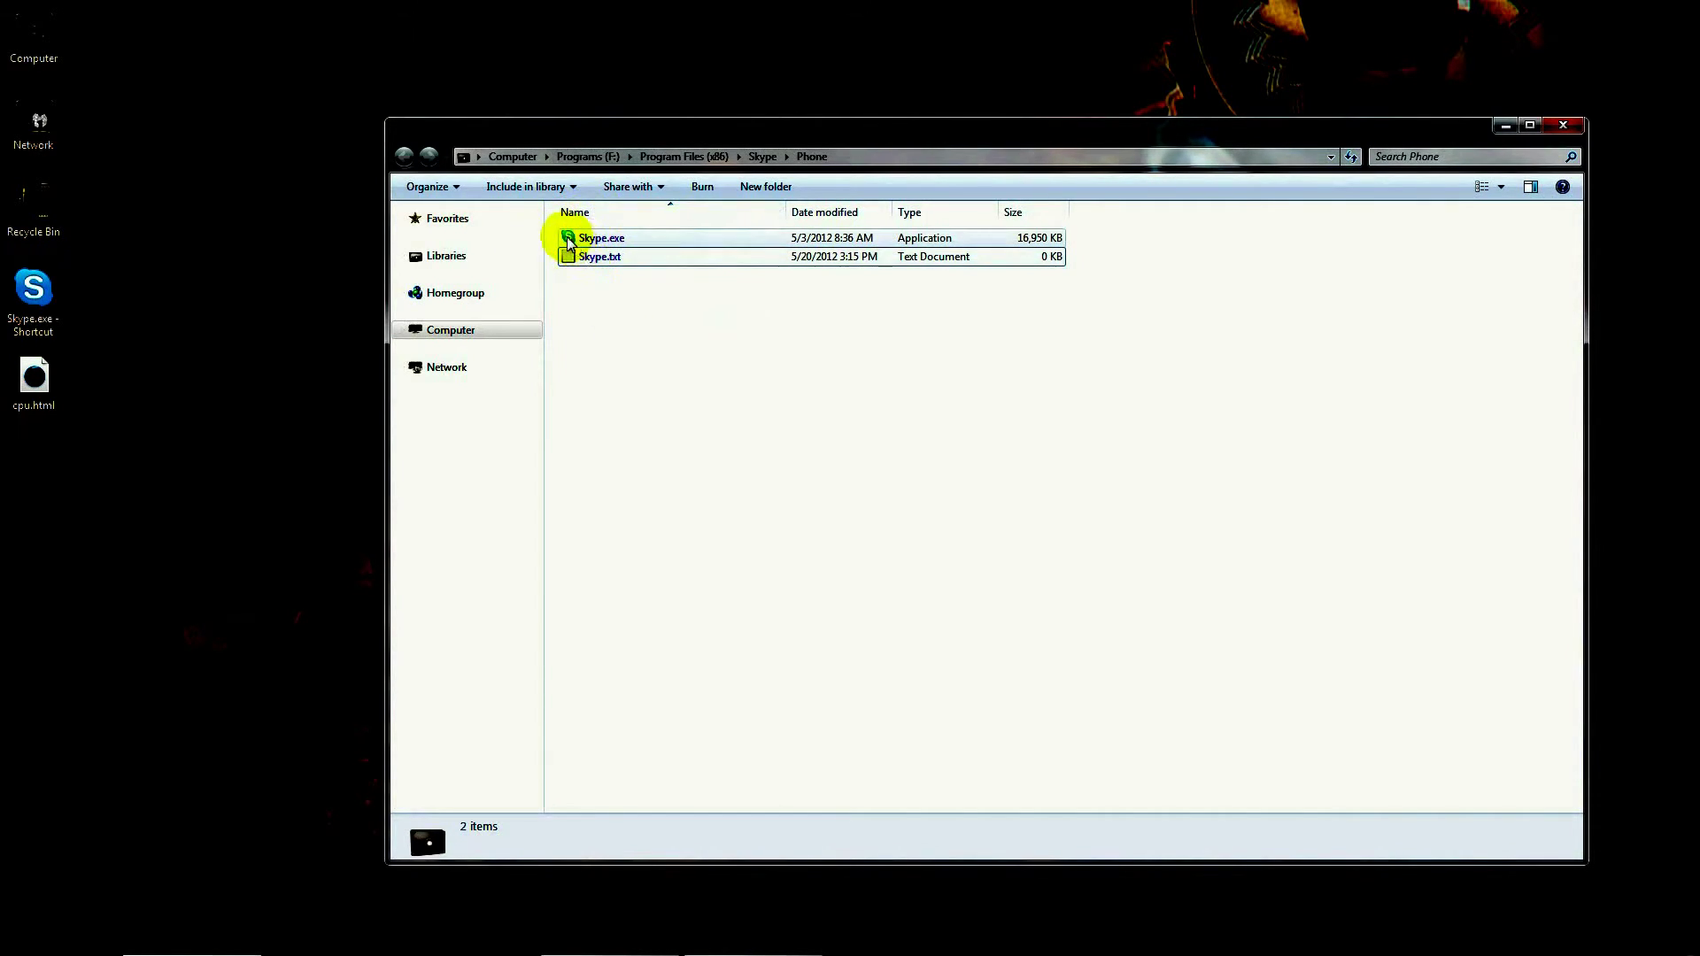
mouse_move(651, 234)
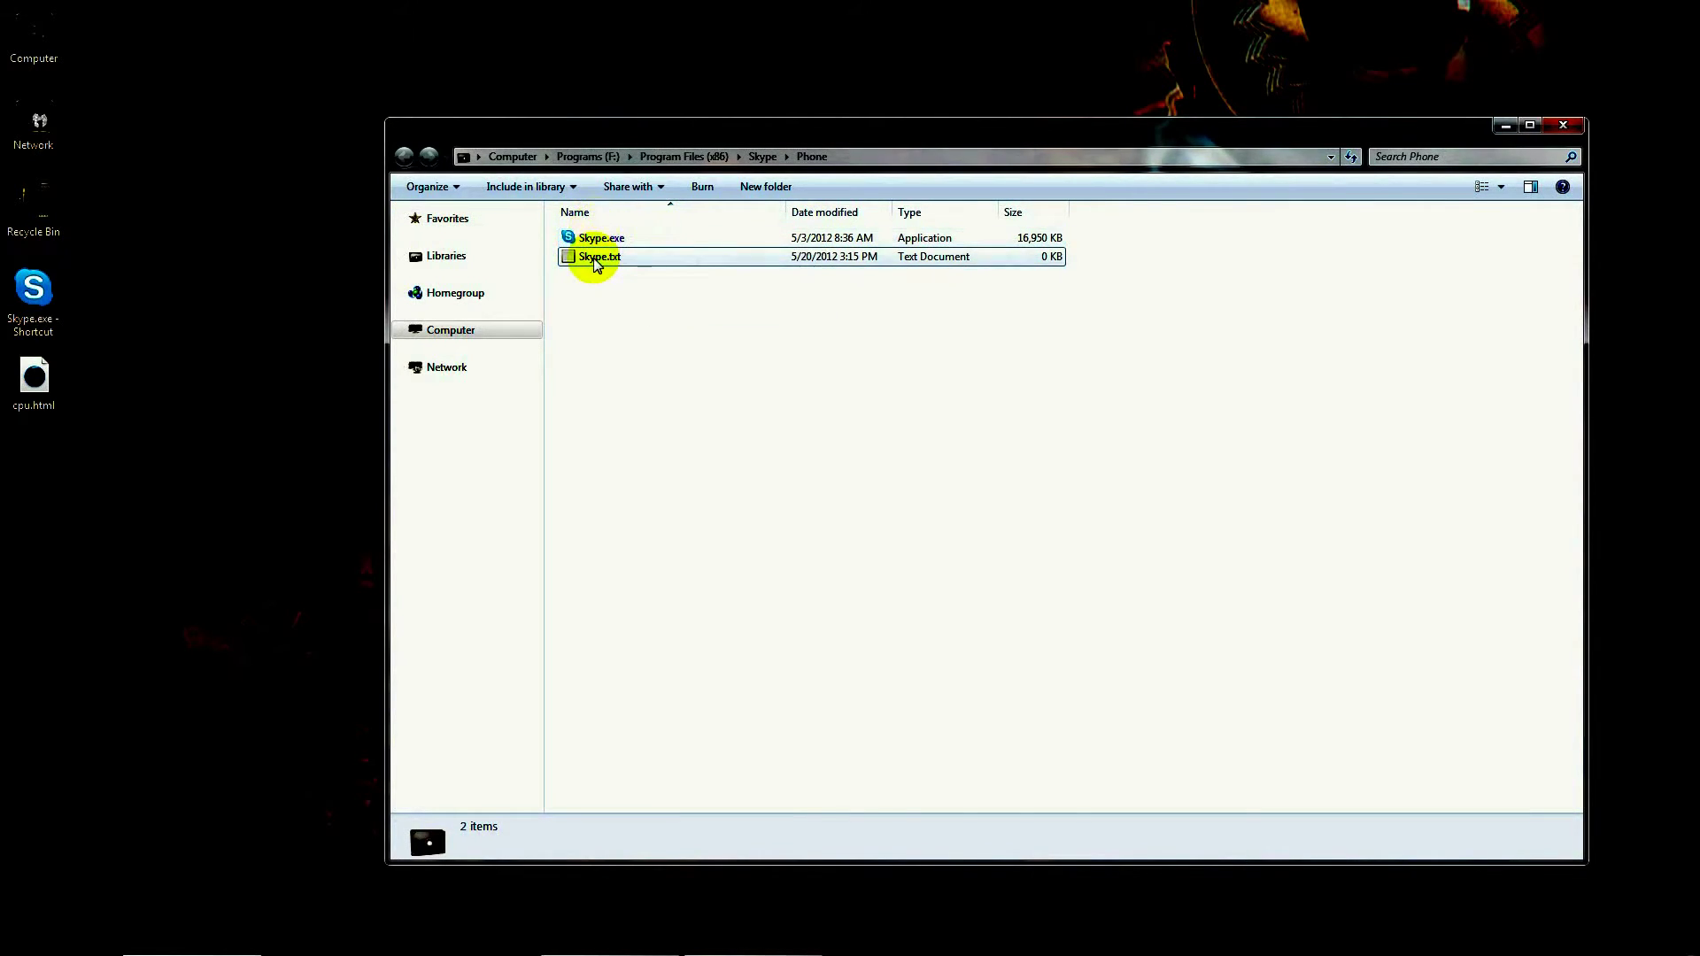
mouse_move(711, 236)
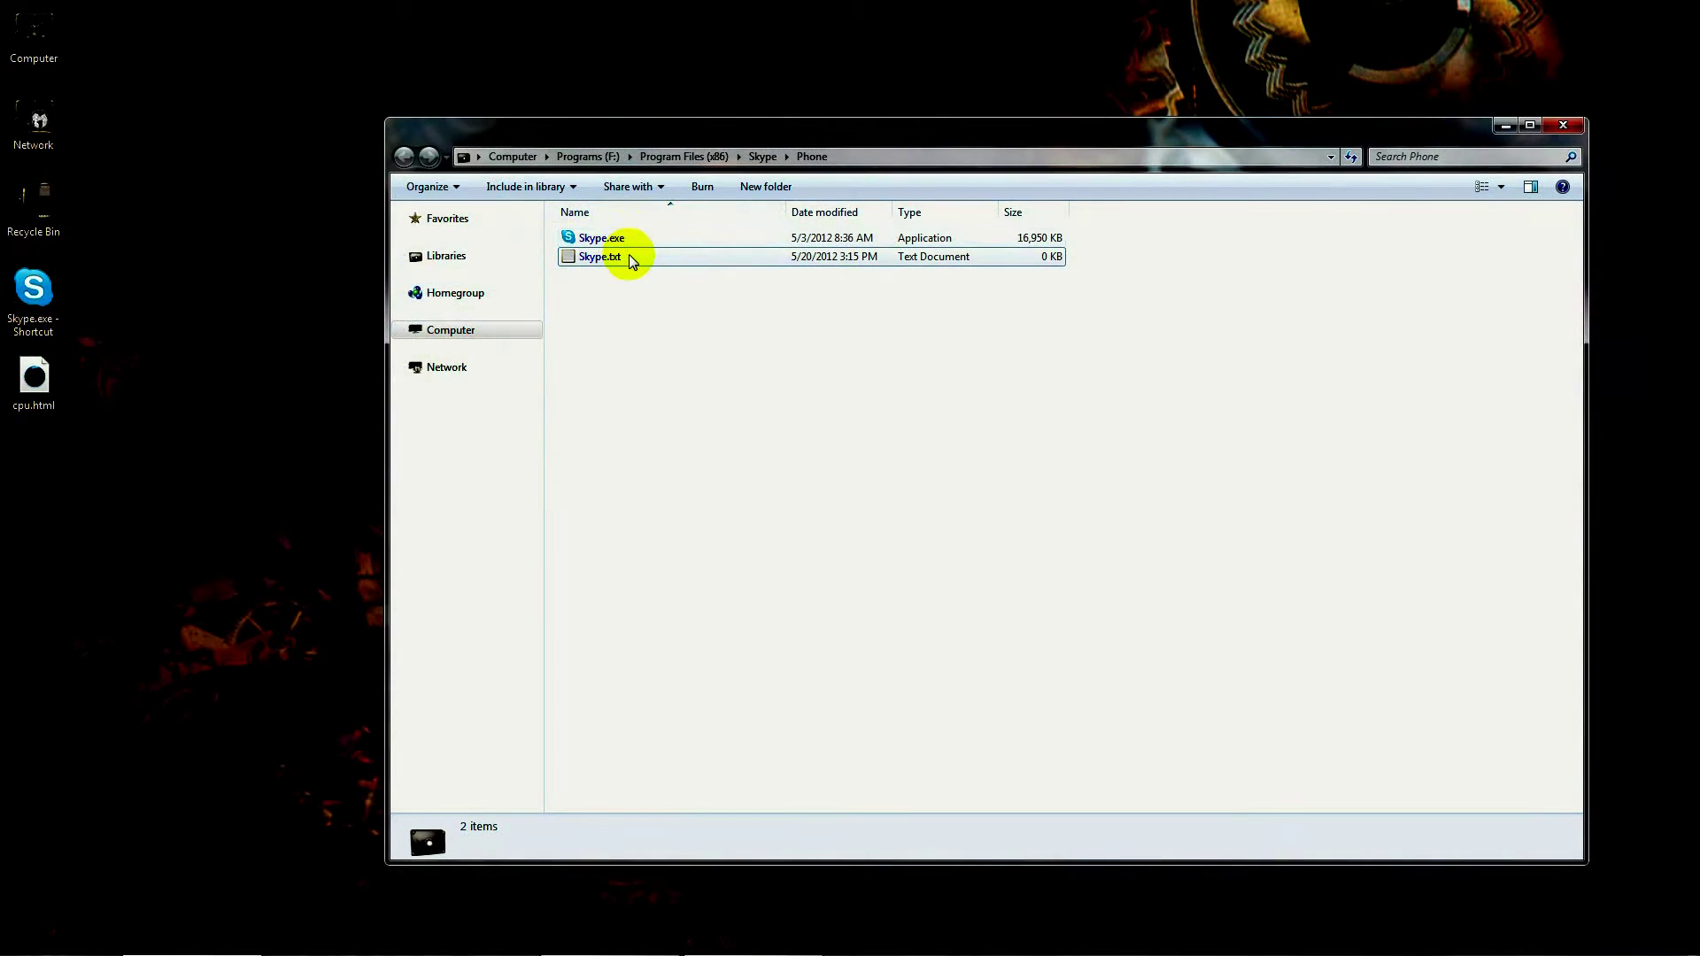
Step: Open Skype.txt in Notepad, move it right, and begin the line with 'start /affinity'
double_click(606, 257)
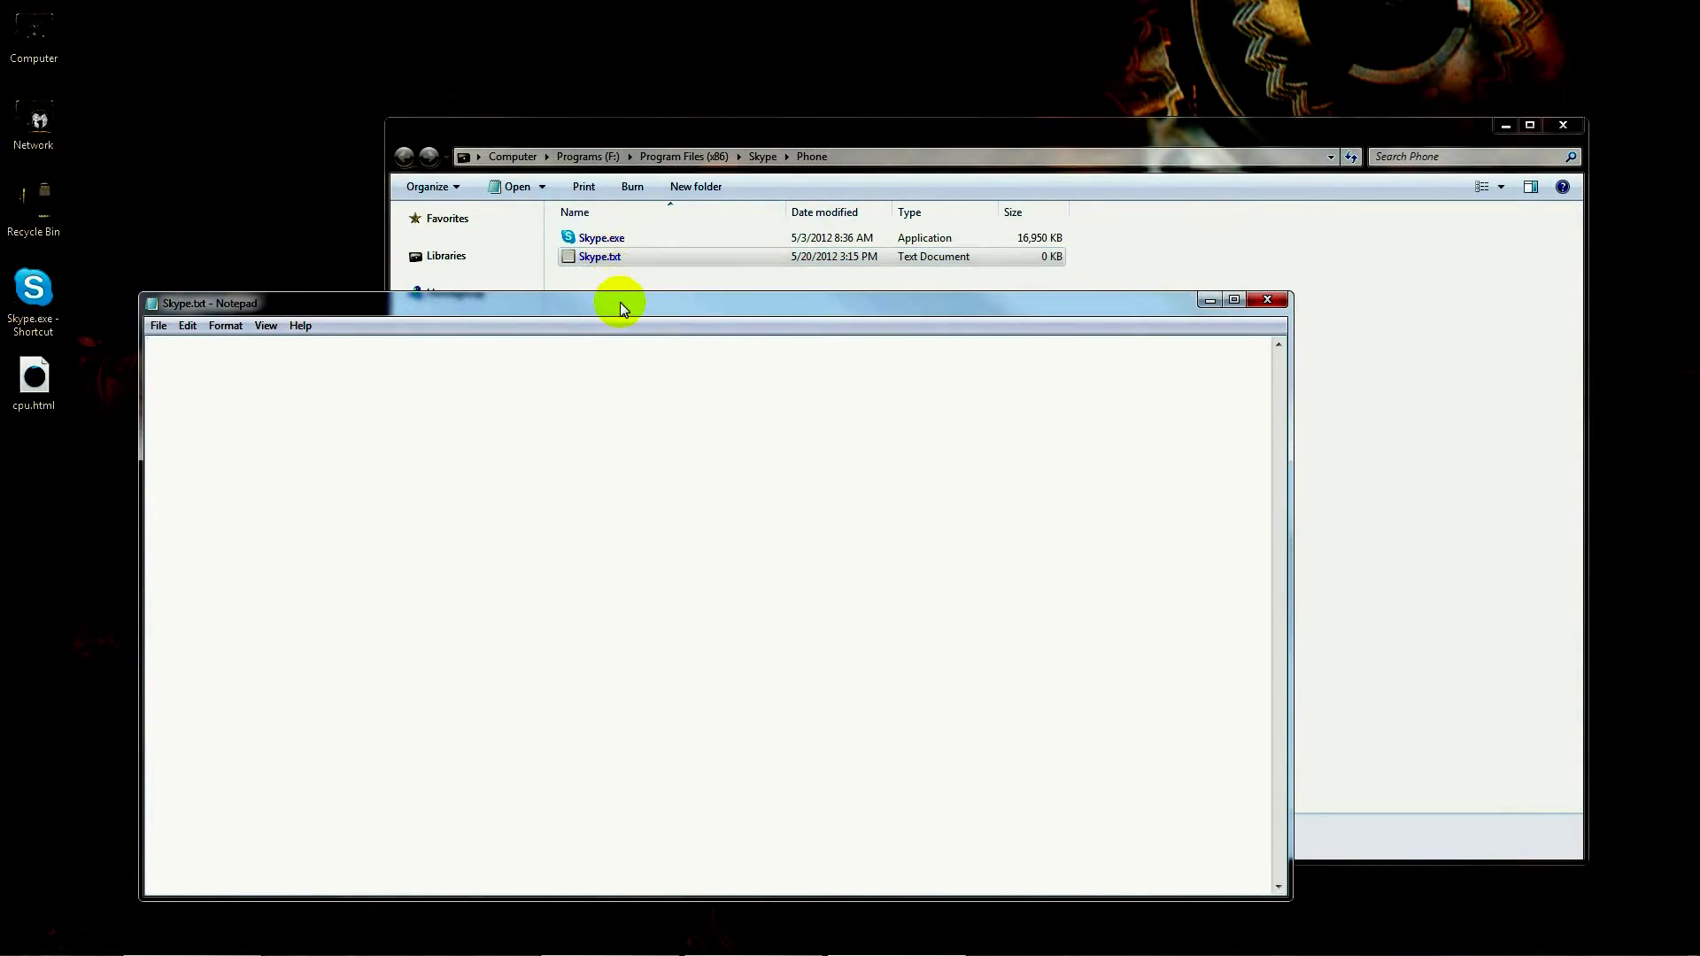
left_click_drag(614, 304, 791, 292)
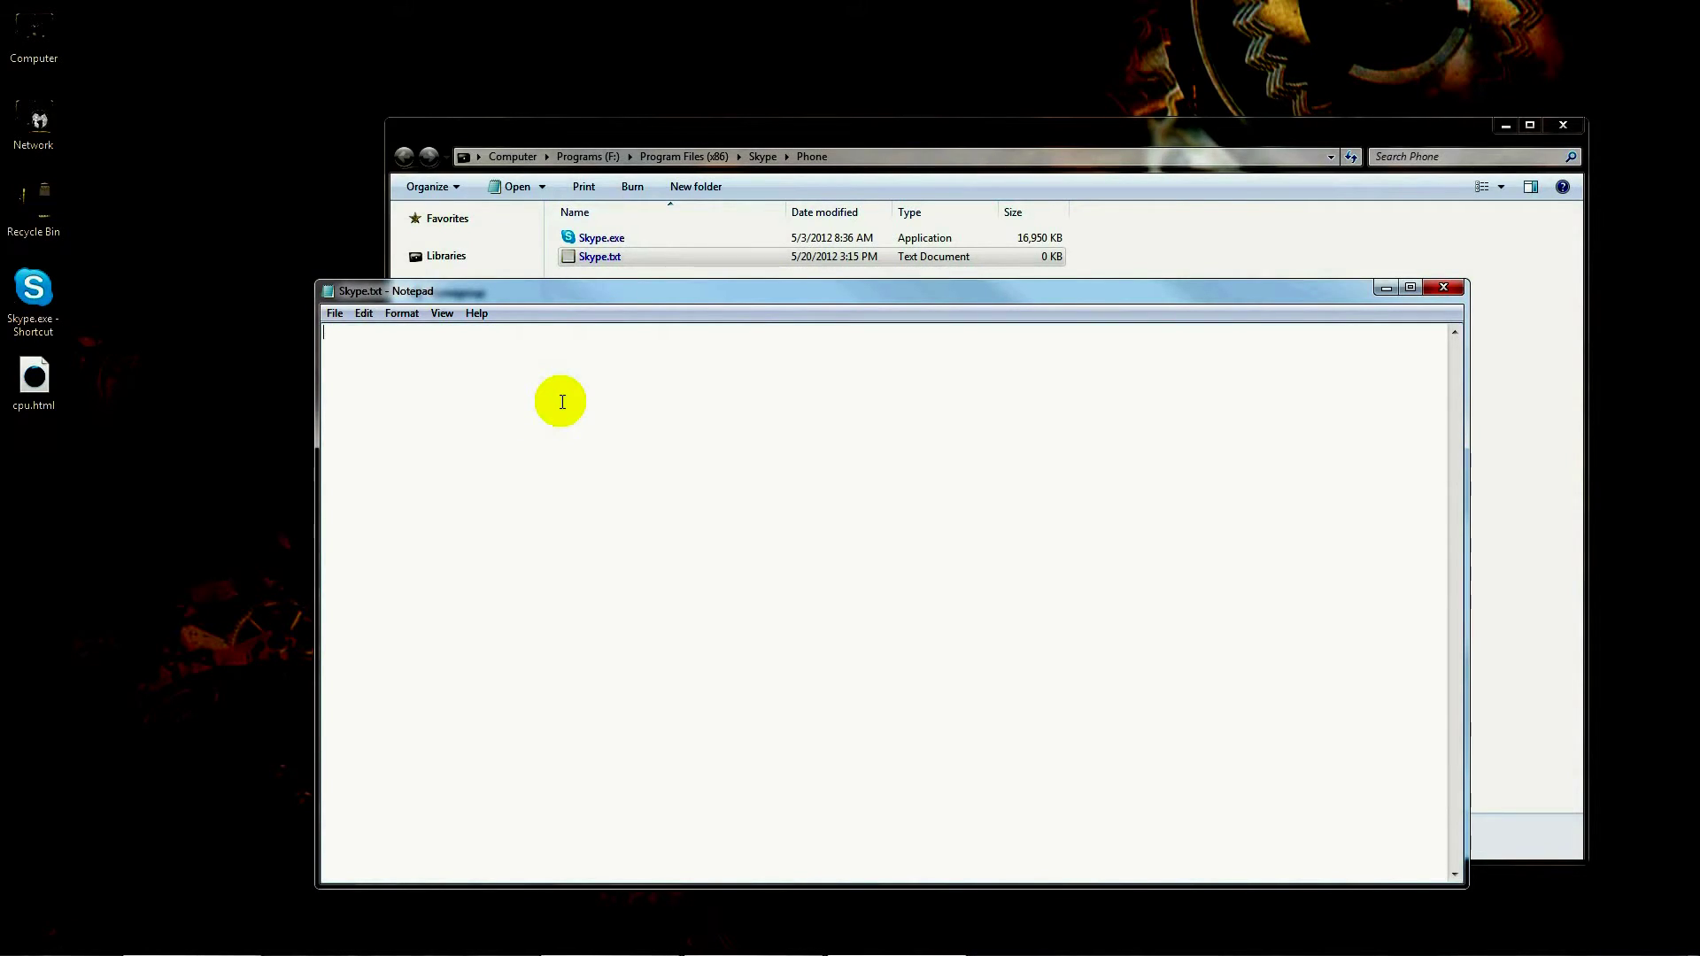
type("start /affinity")
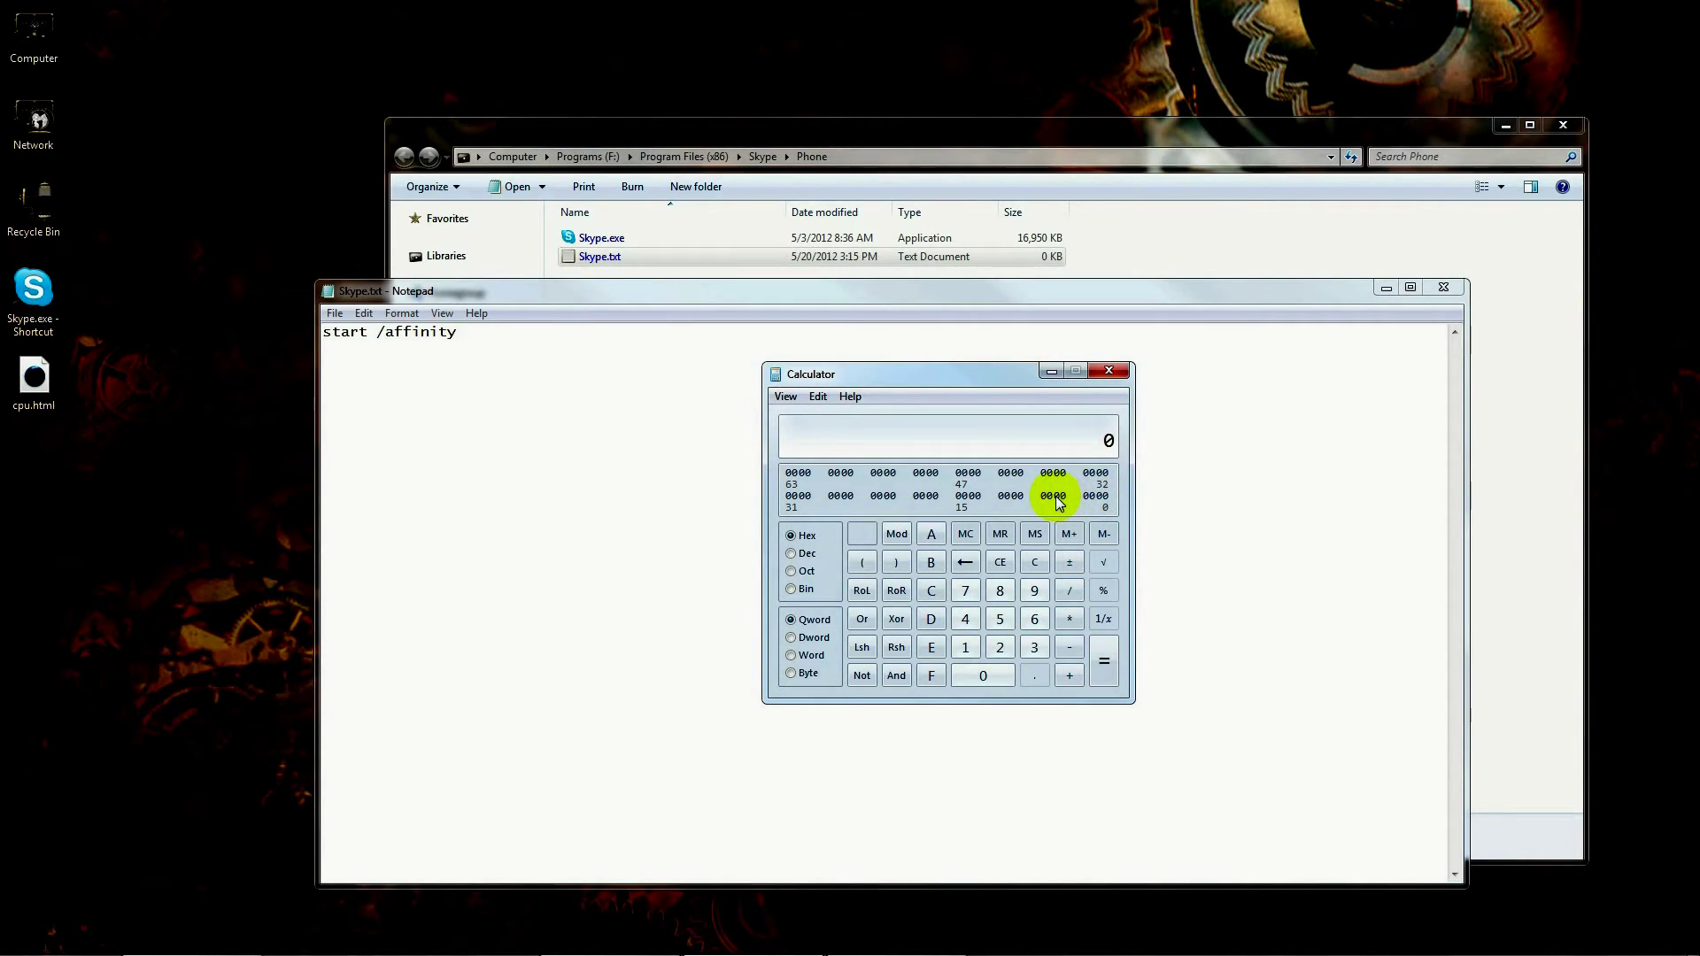
Step: Turn on the CPU 5 bit in Calculator to get hex 20 for the affinity value
left_click(1055, 497)
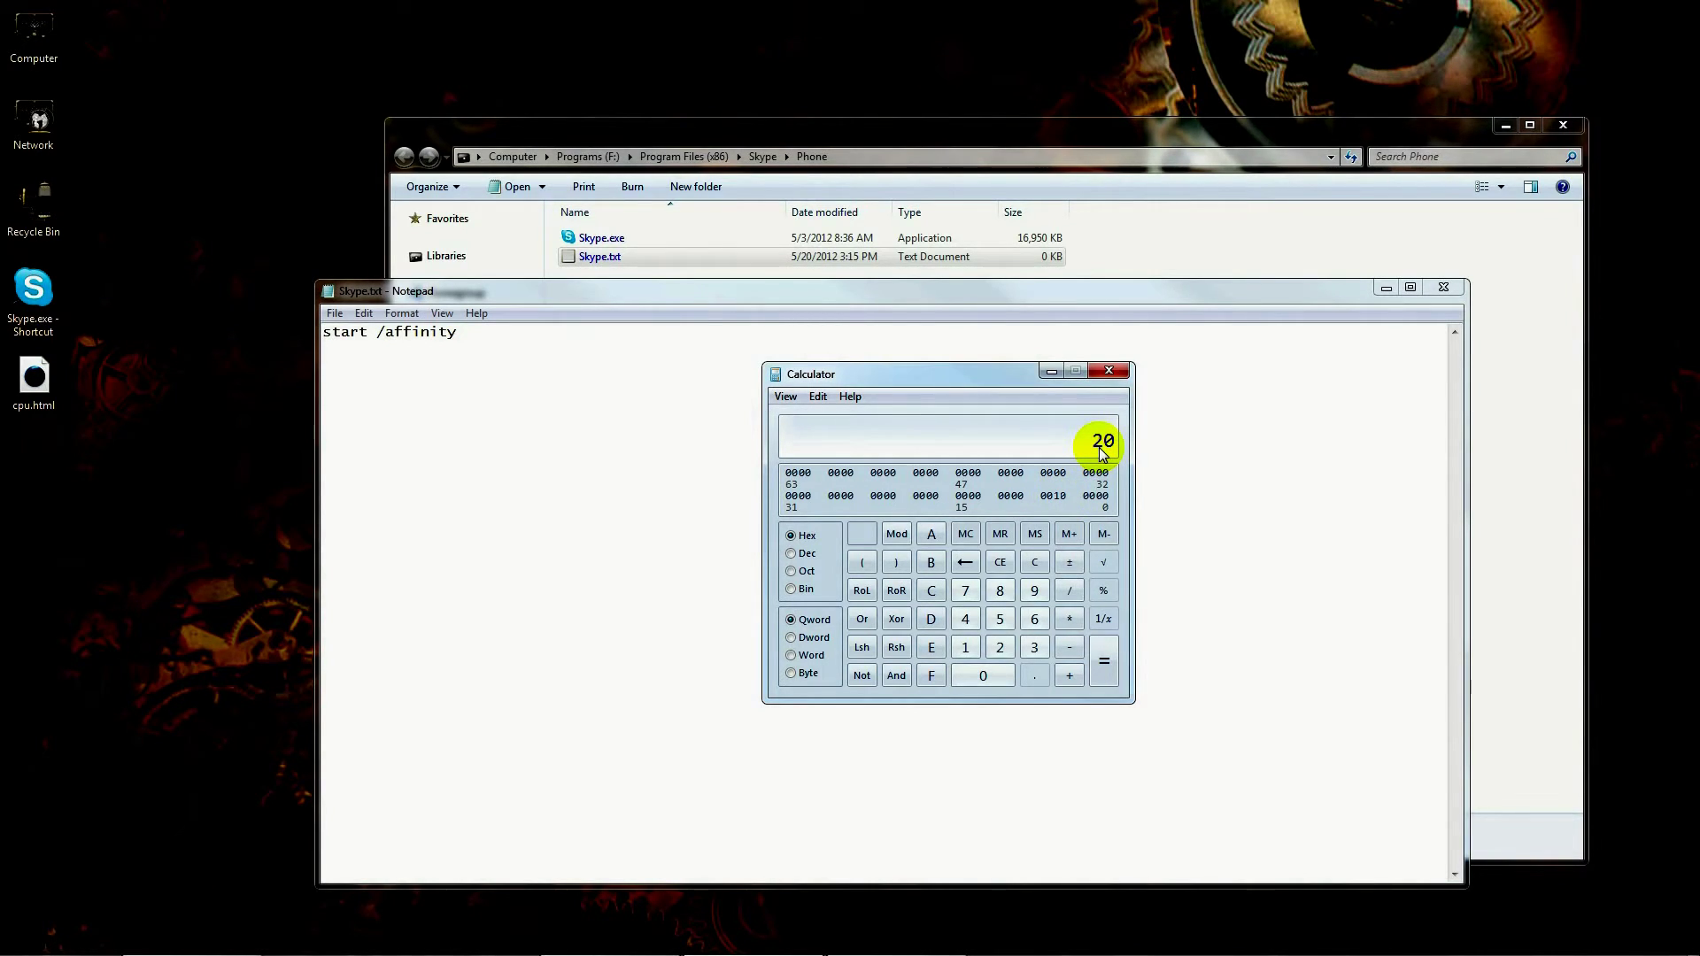
left_click(542, 334)
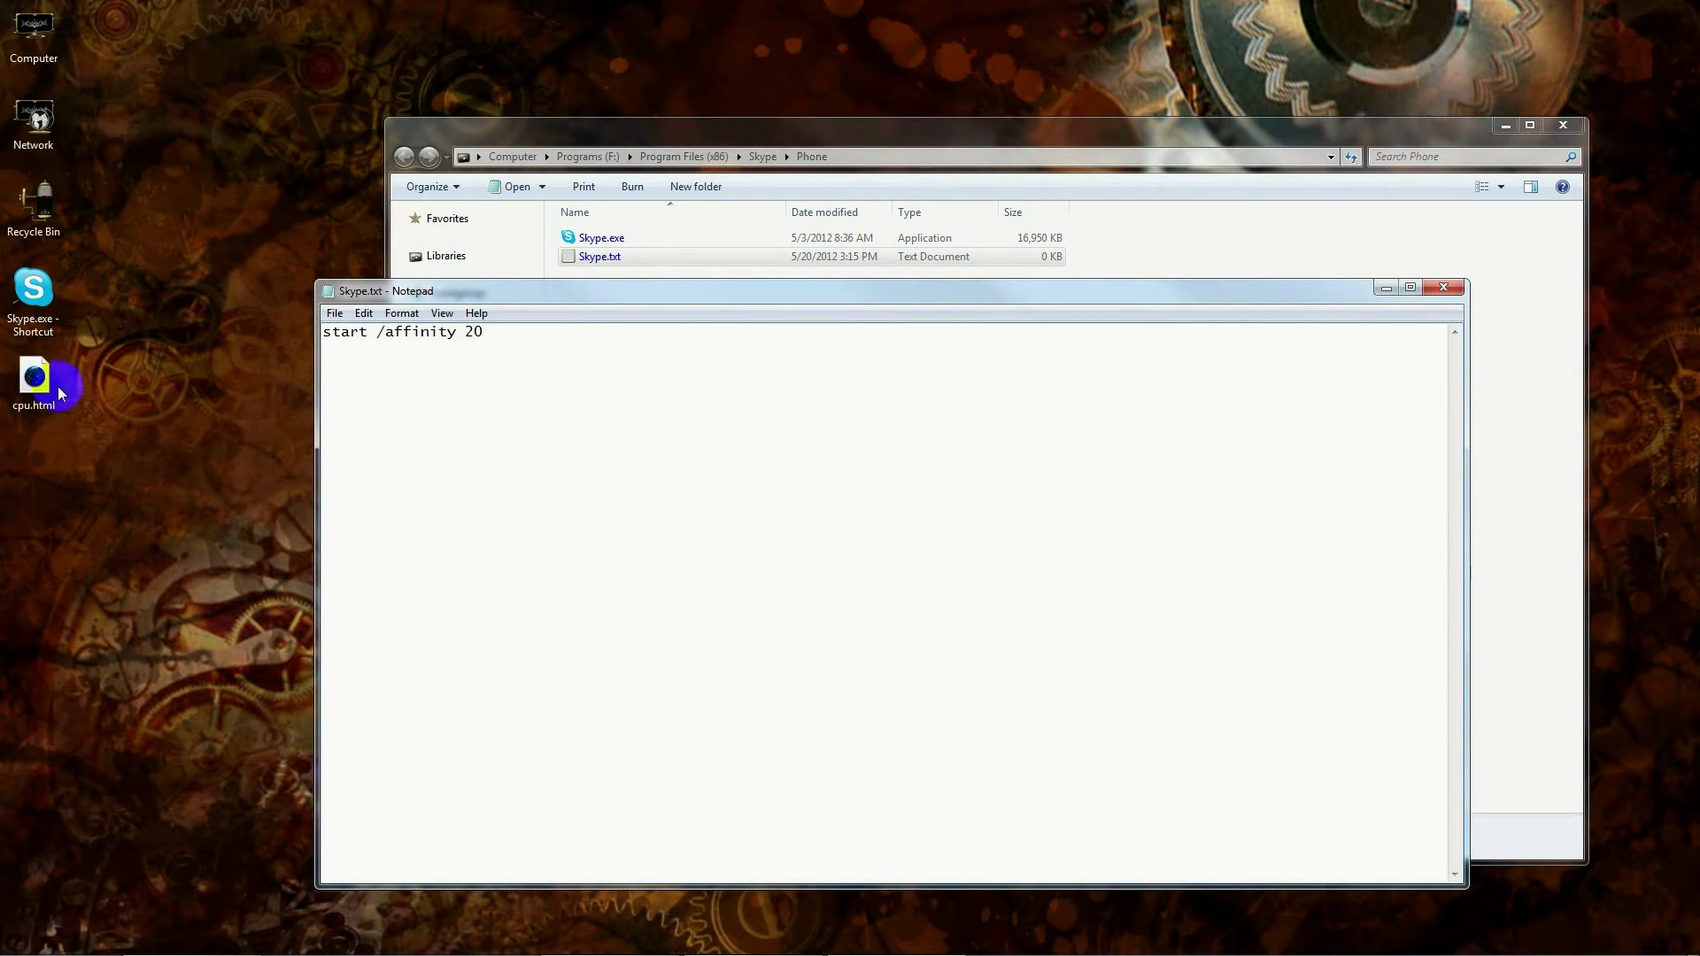
left_click(36, 398)
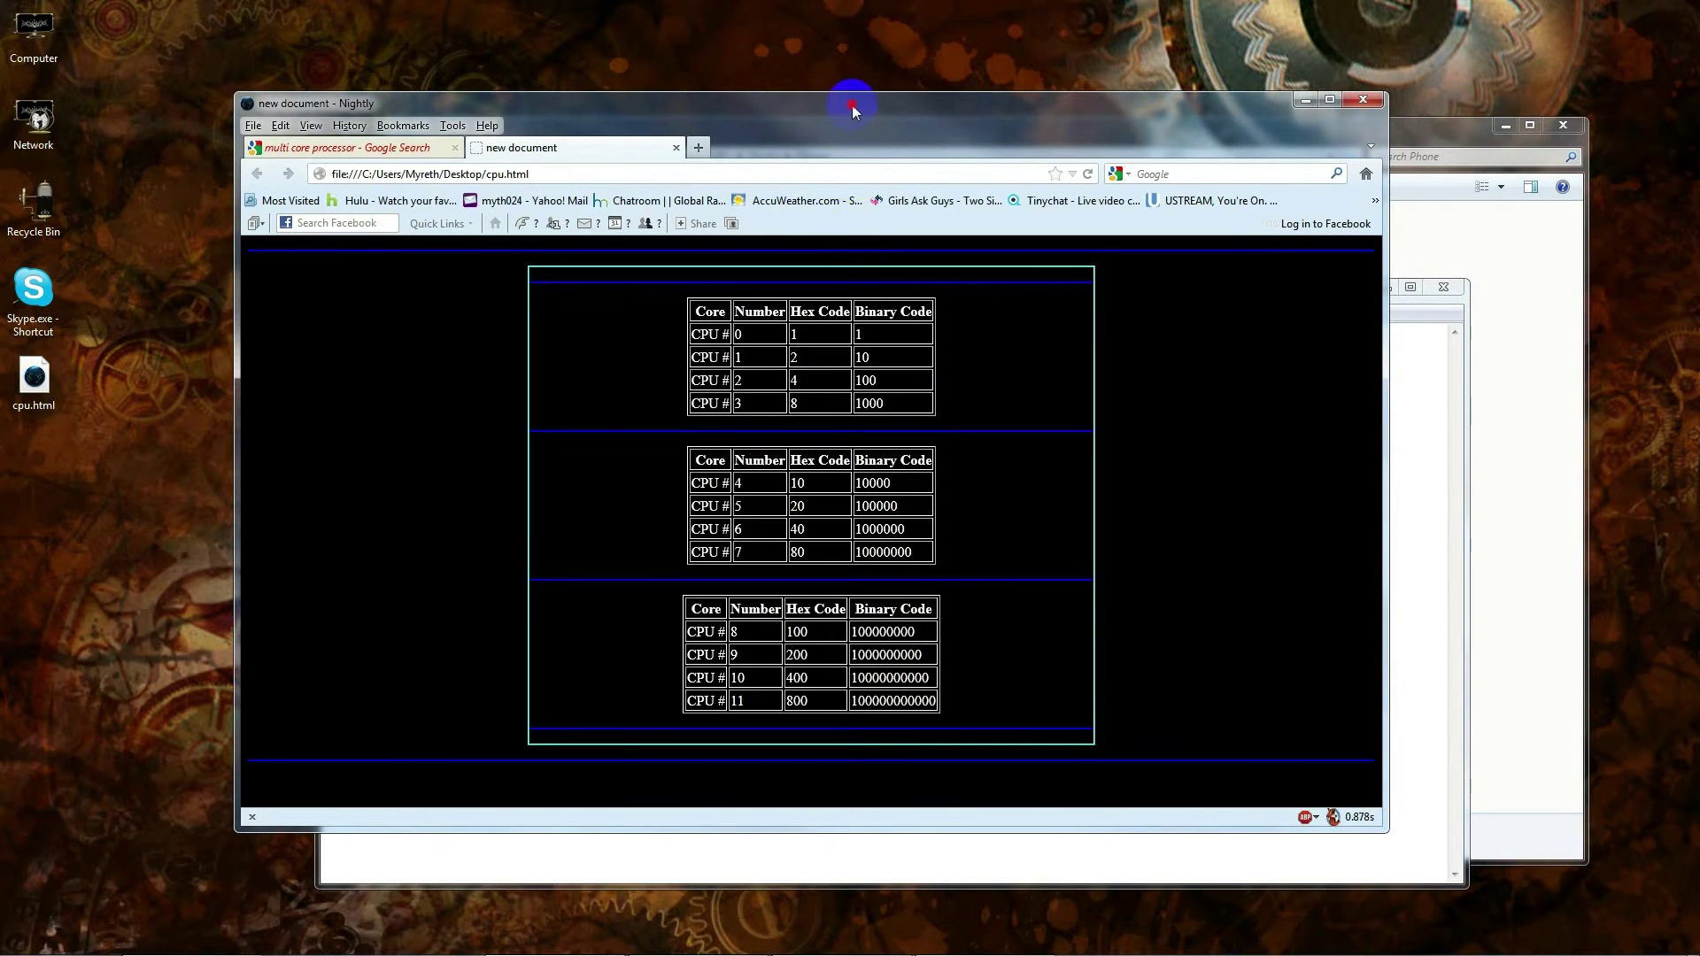
Step: Look up the Core/Hex Code values in the cpu.html table, then close the browser
left_click_drag(852, 104, 956, 151)
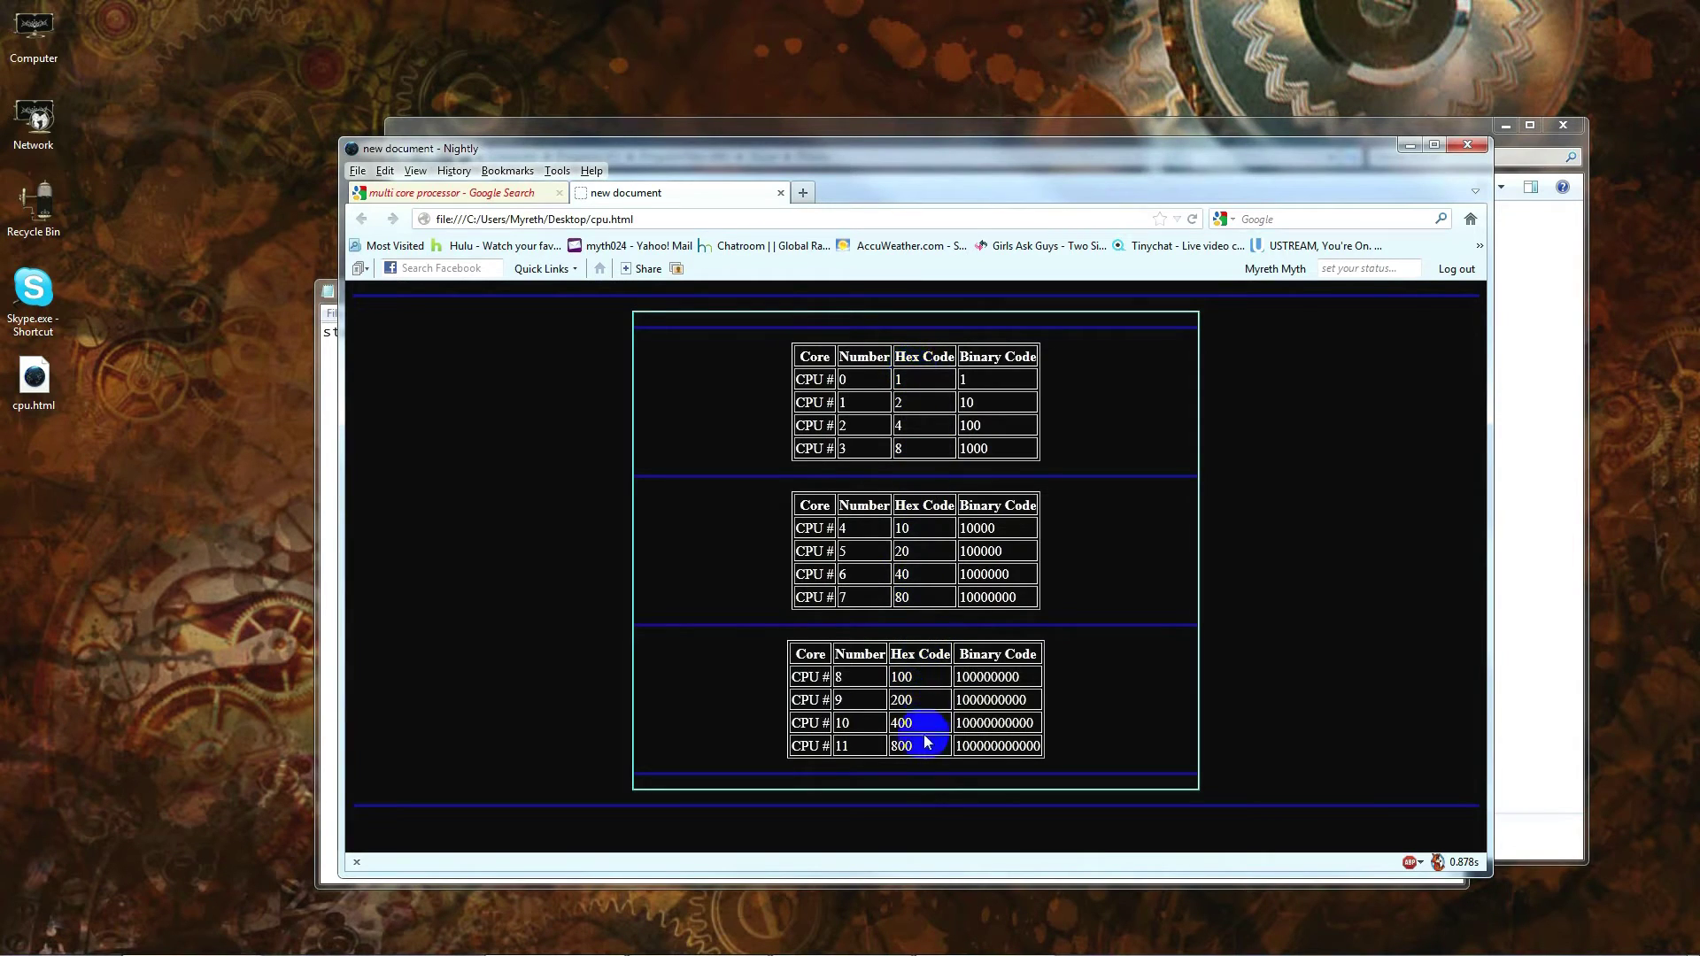
left_click(1249, 221)
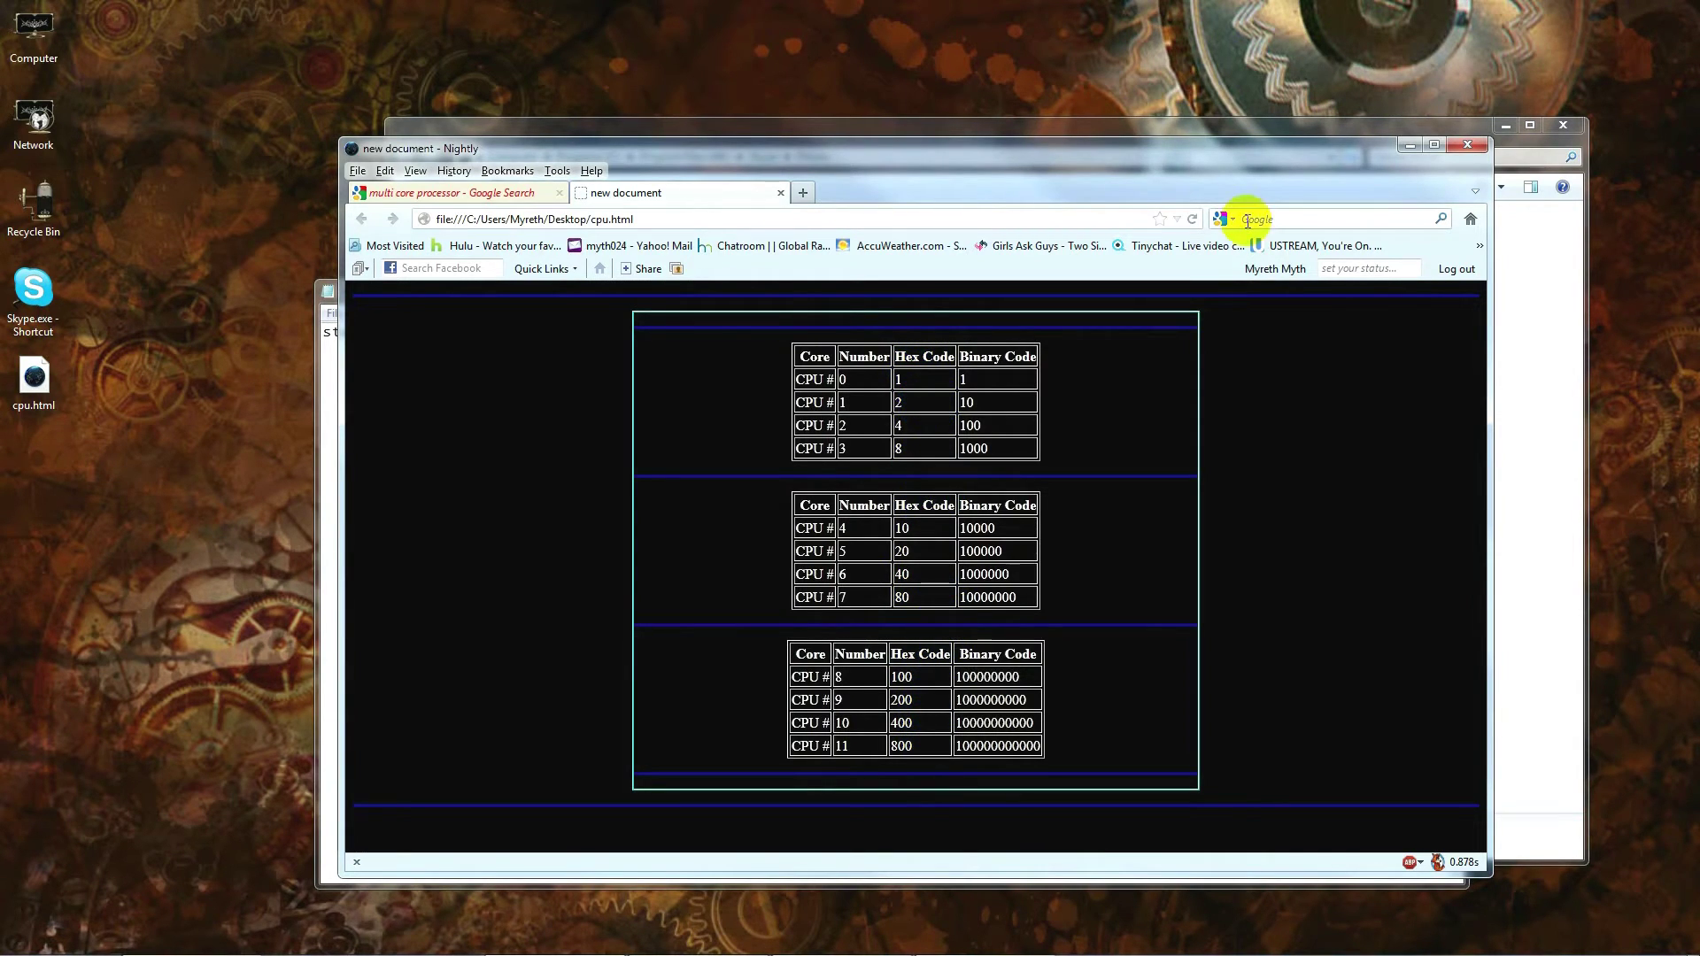
left_click(1013, 188)
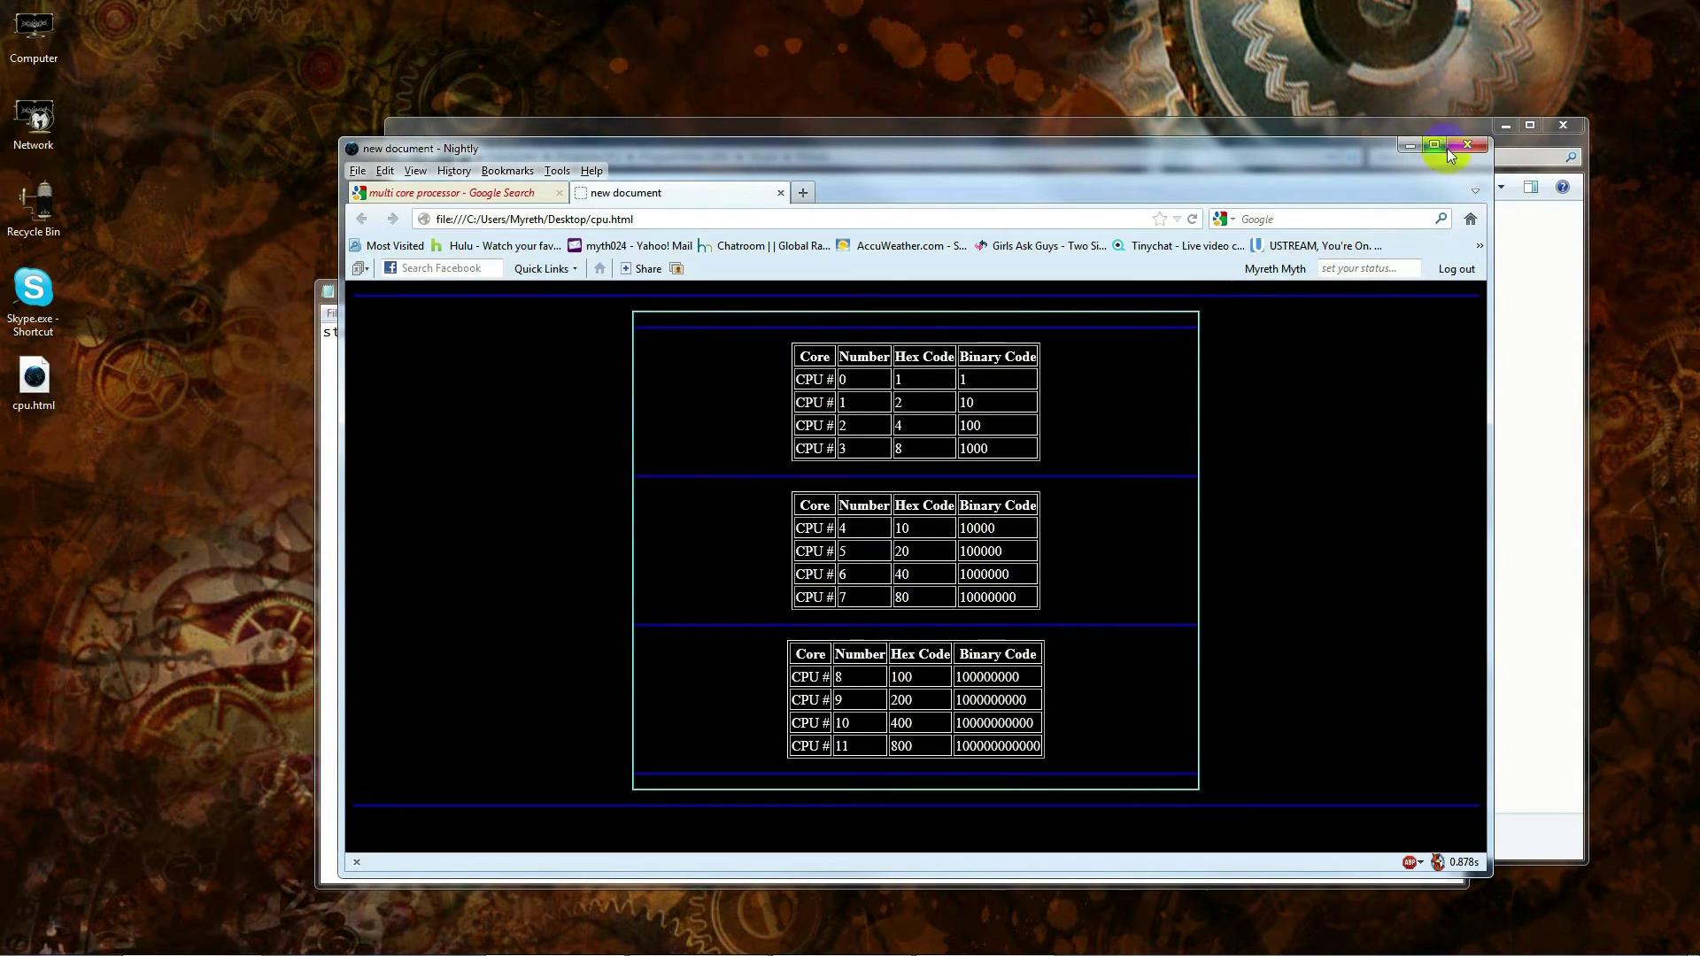
left_click(1468, 146)
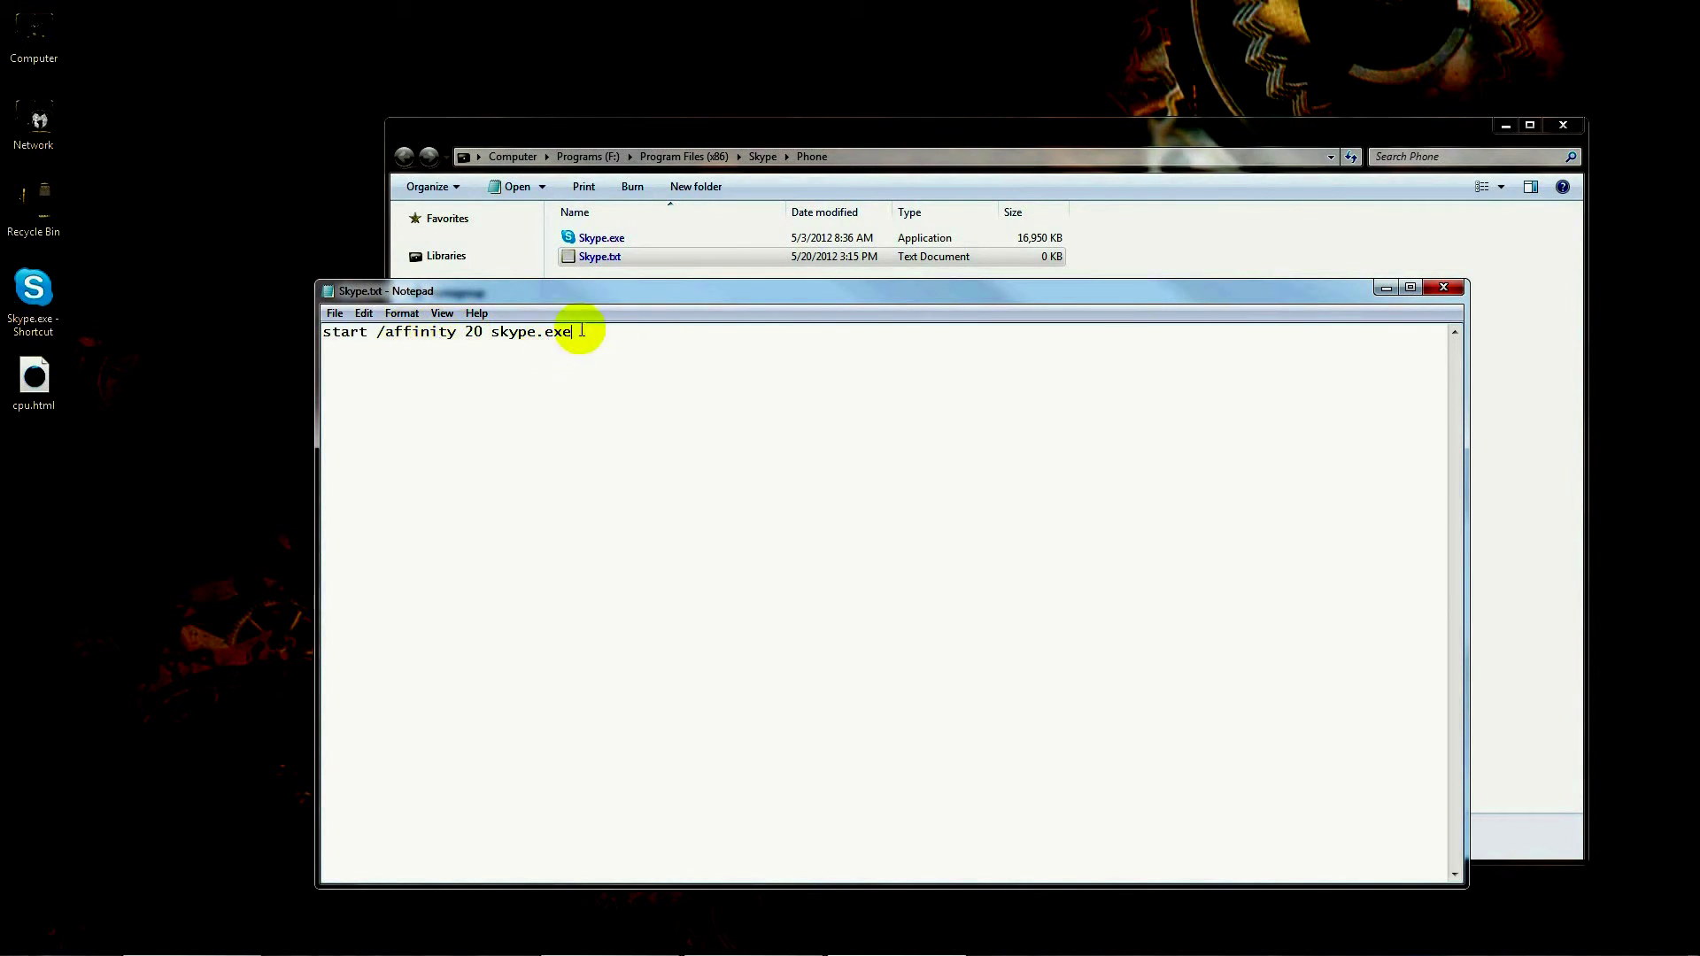
Step: Save Skype.txt with the line 'start /affinity 20 skype.exe', closing Notepad and the calculator
left_click(1445, 290)
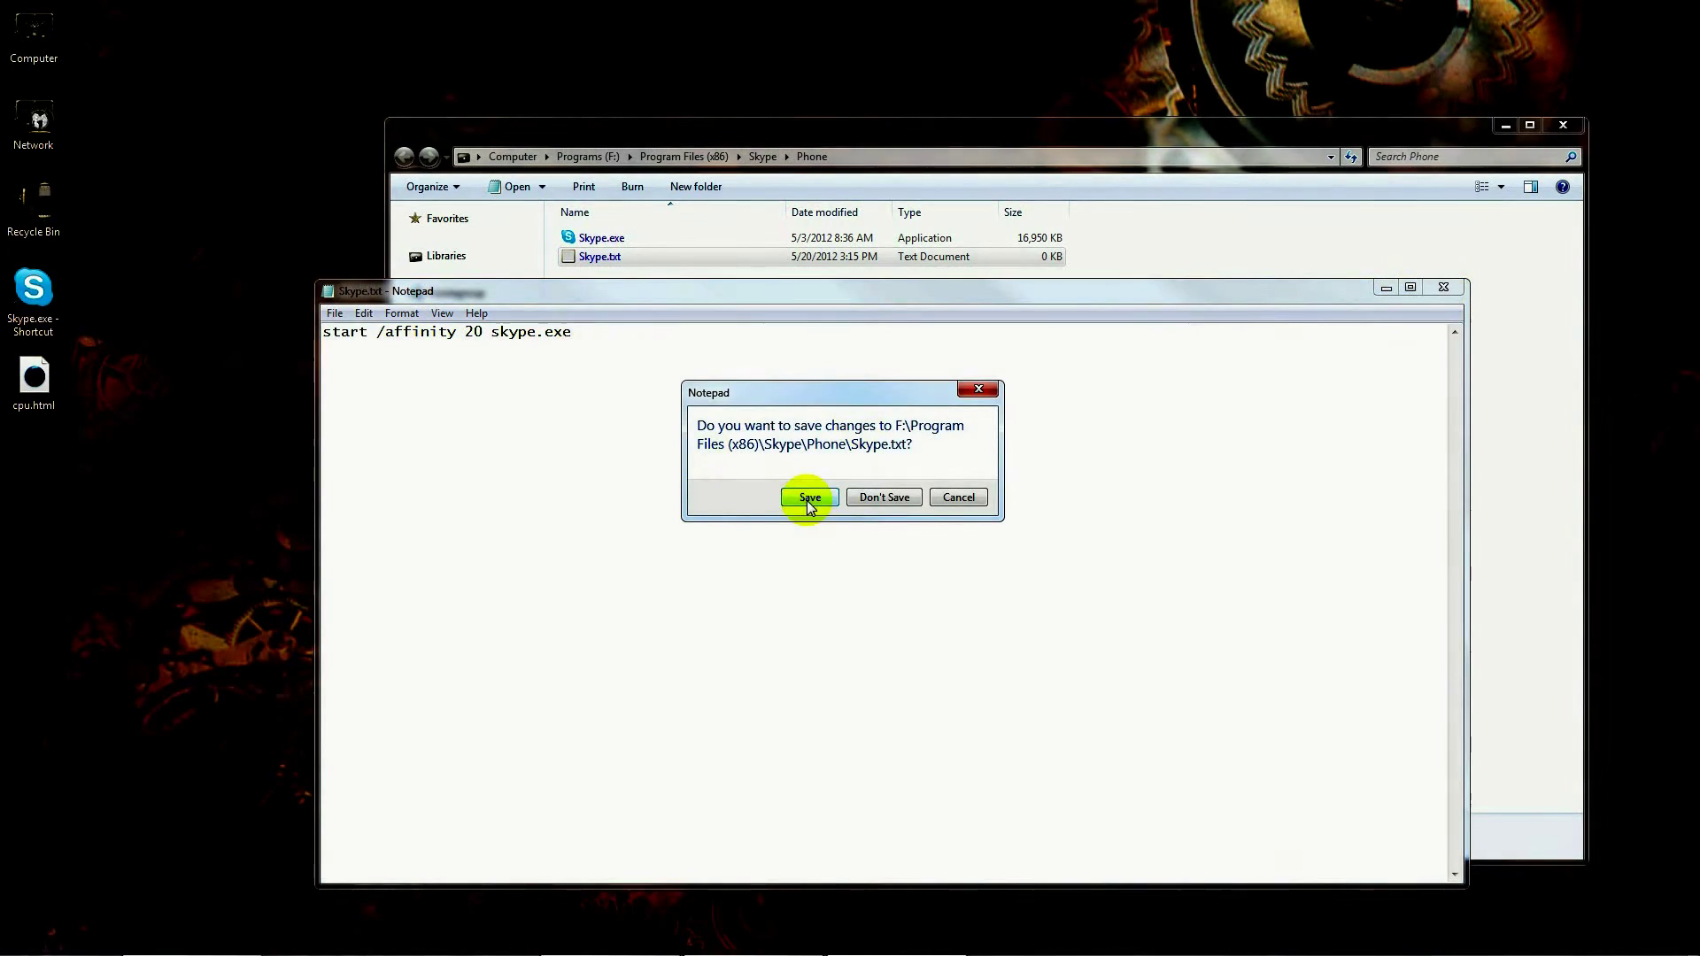
left_click(808, 498)
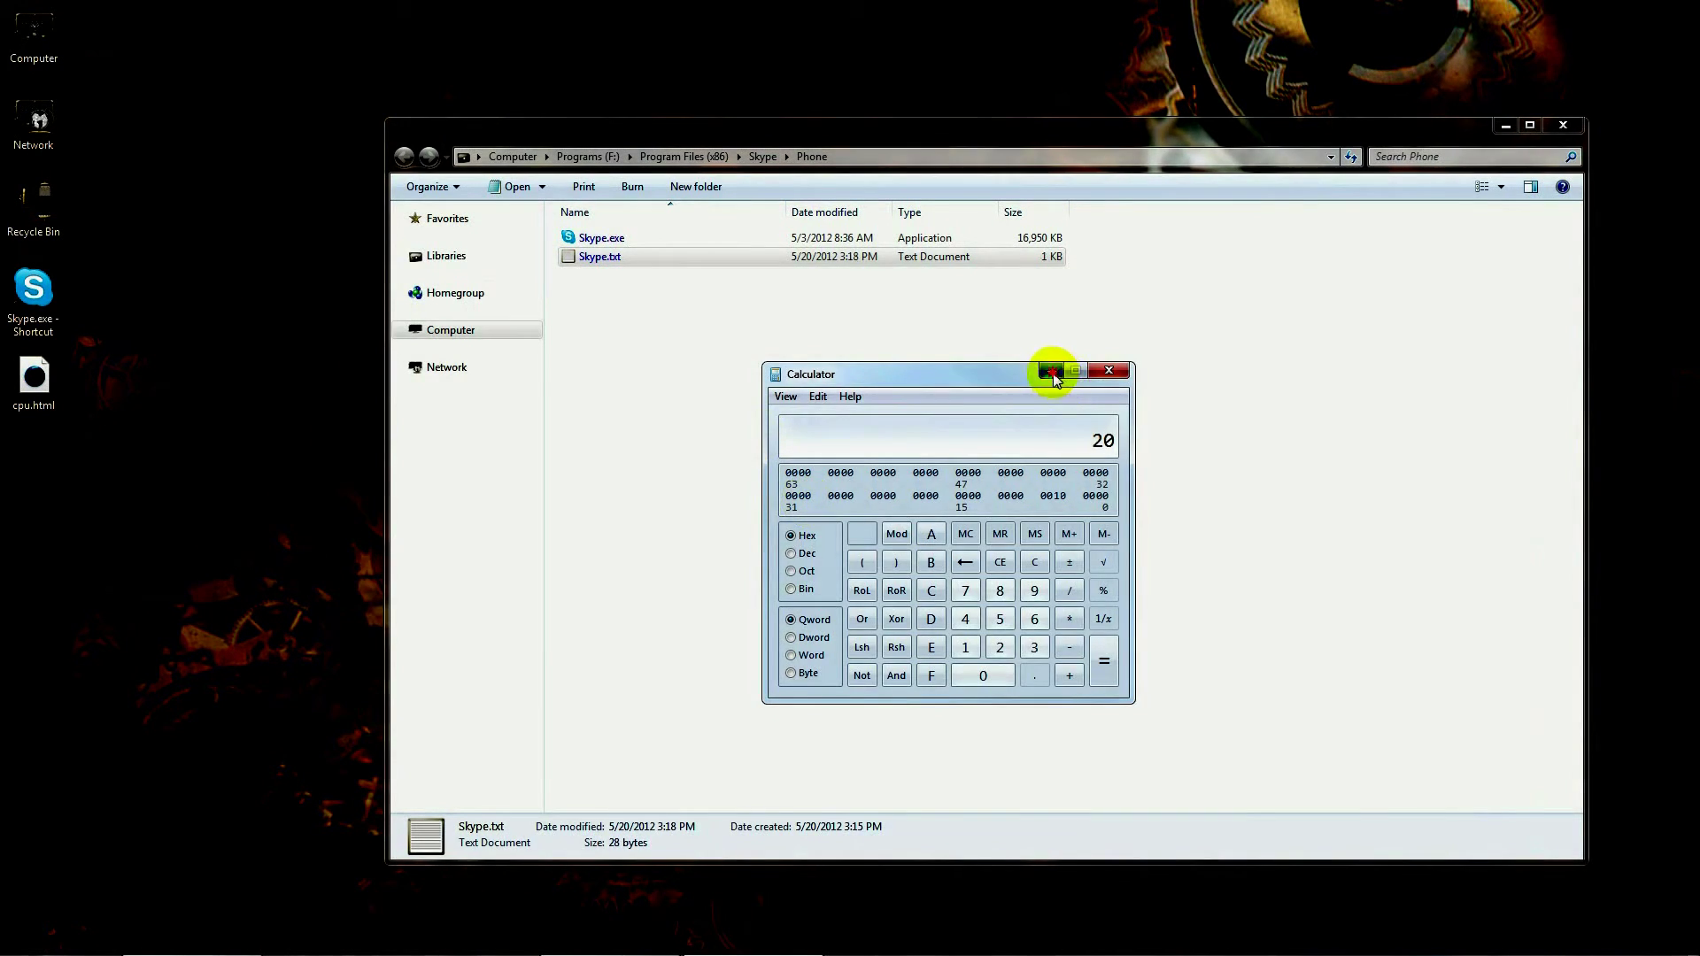
left_click(1109, 370)
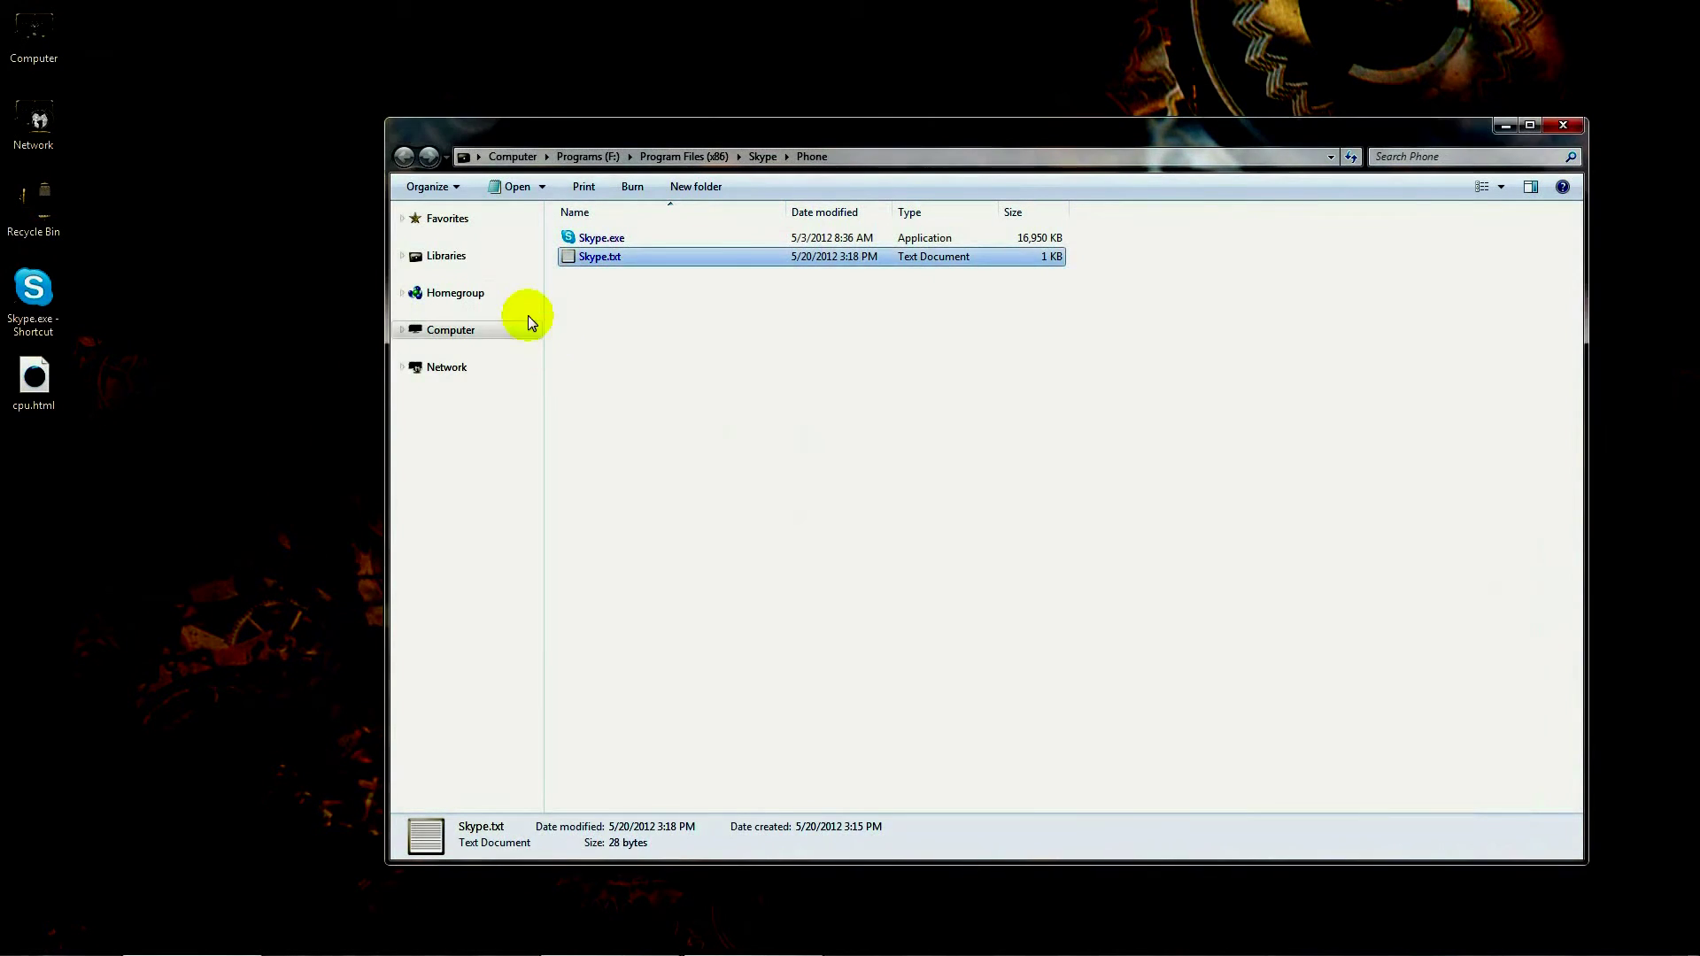
Step: Rename Skype.txt to Skype.bat, accepting the extension-change warning
left_click(637, 258)
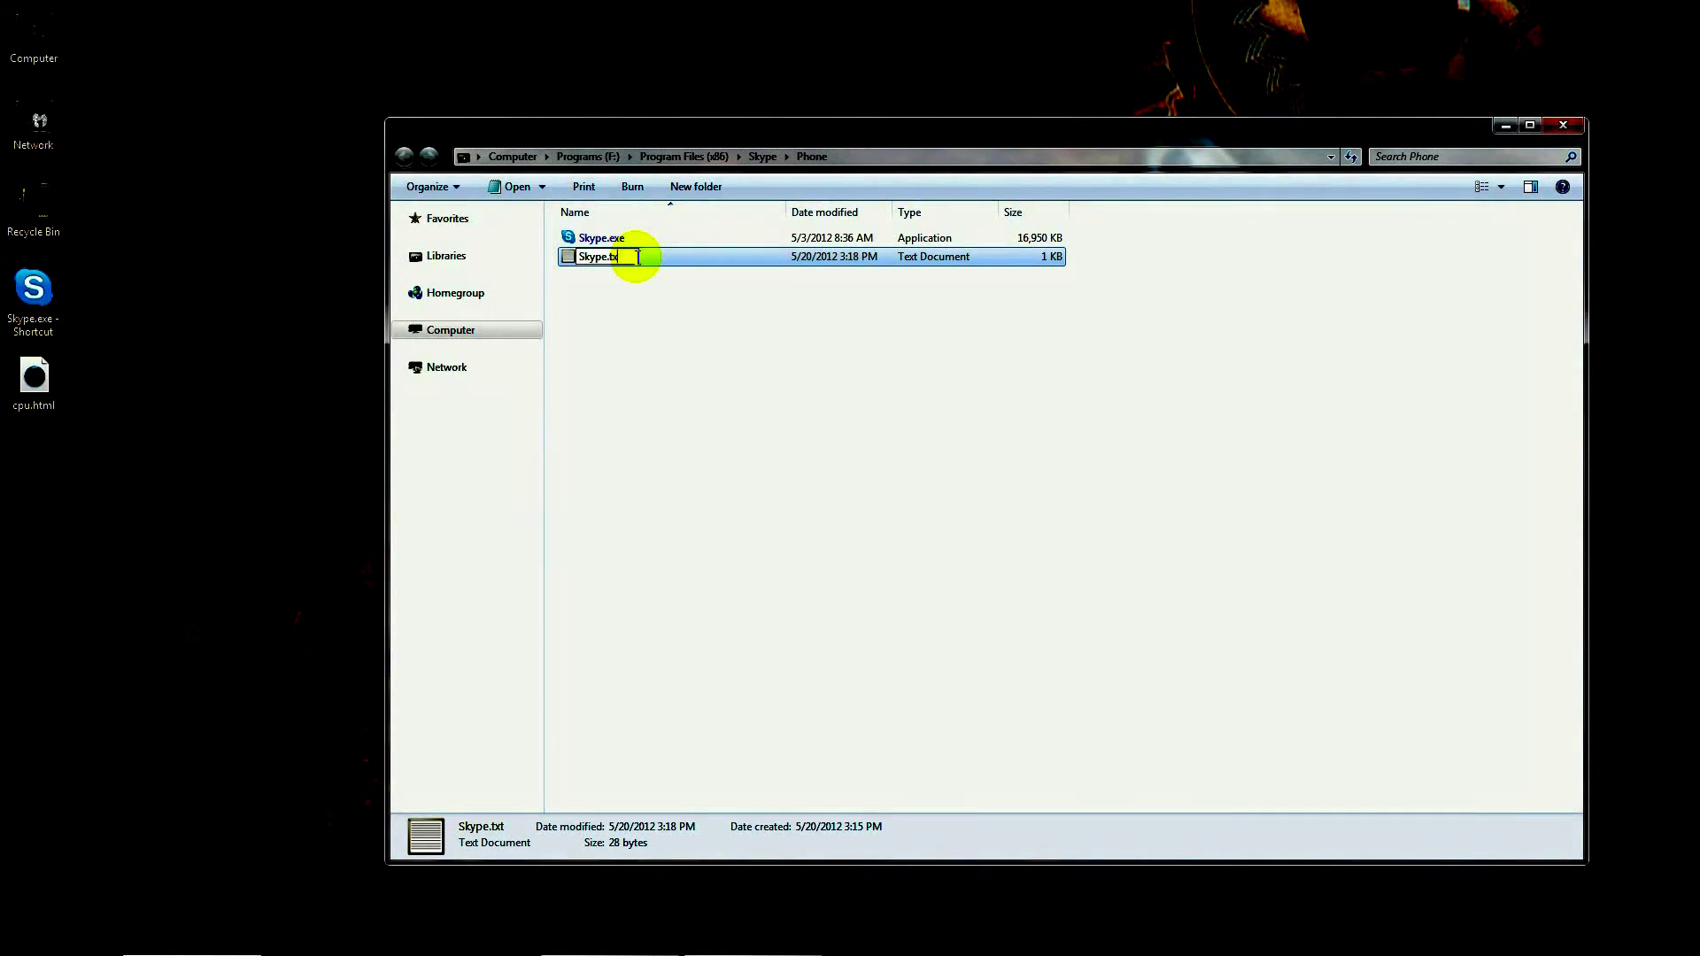
key("BackSpace")
key("BackSpace")
type("bat")
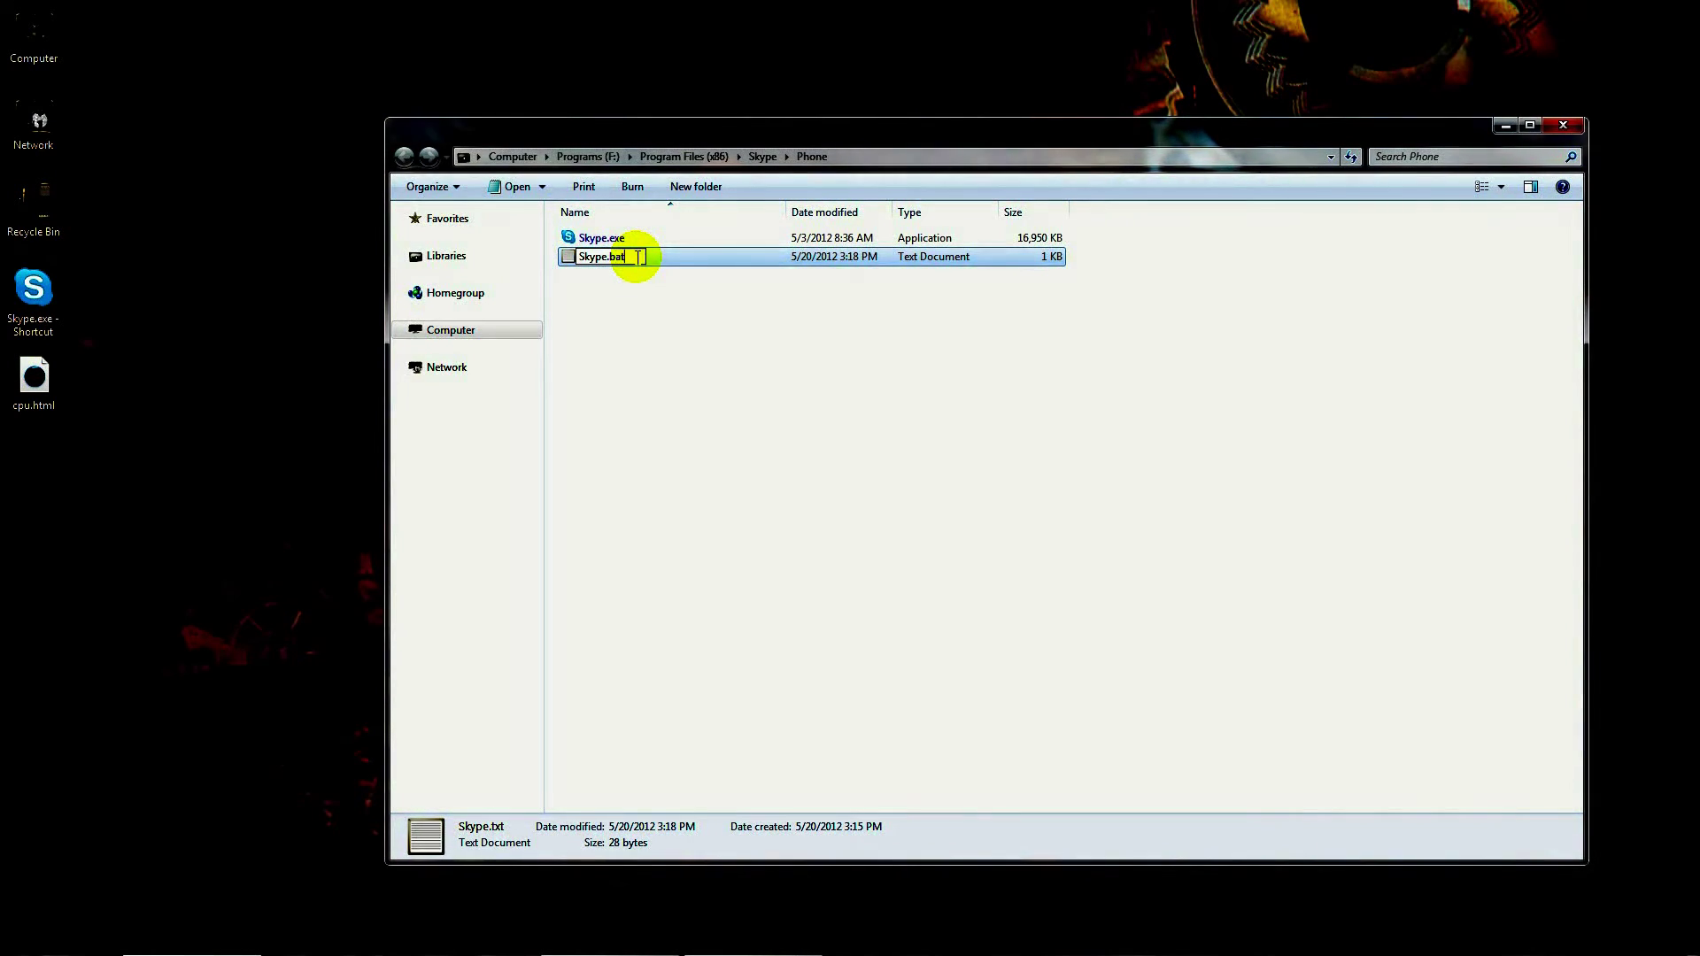
key("Return")
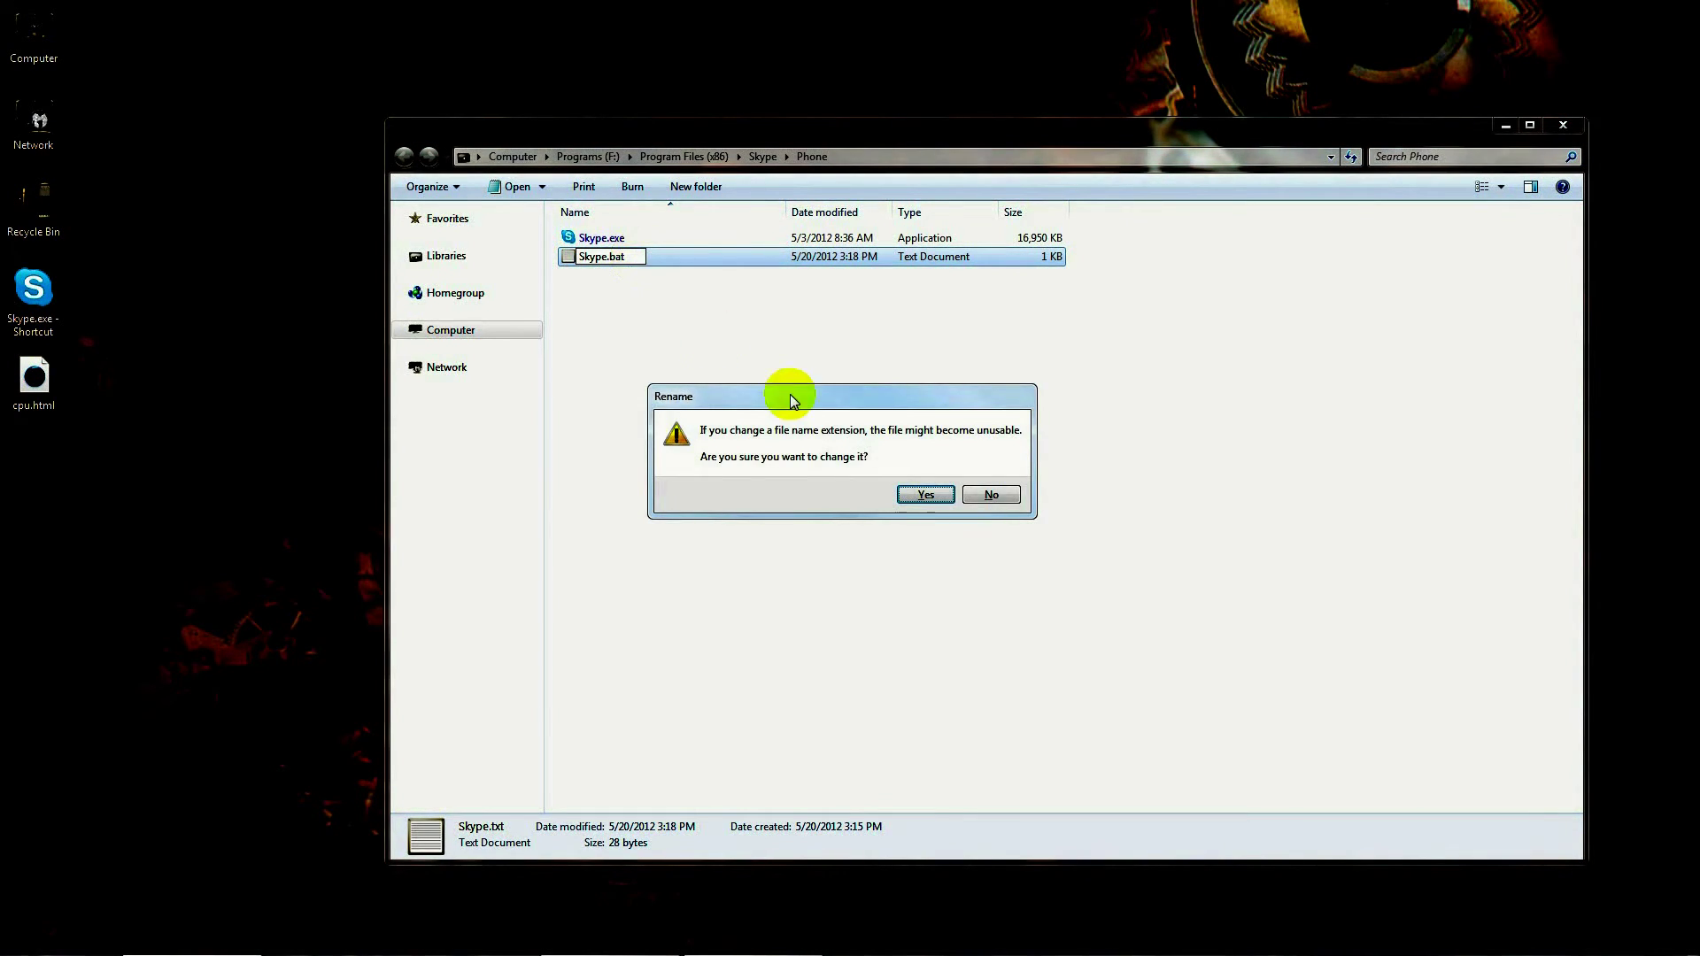
left_click(937, 493)
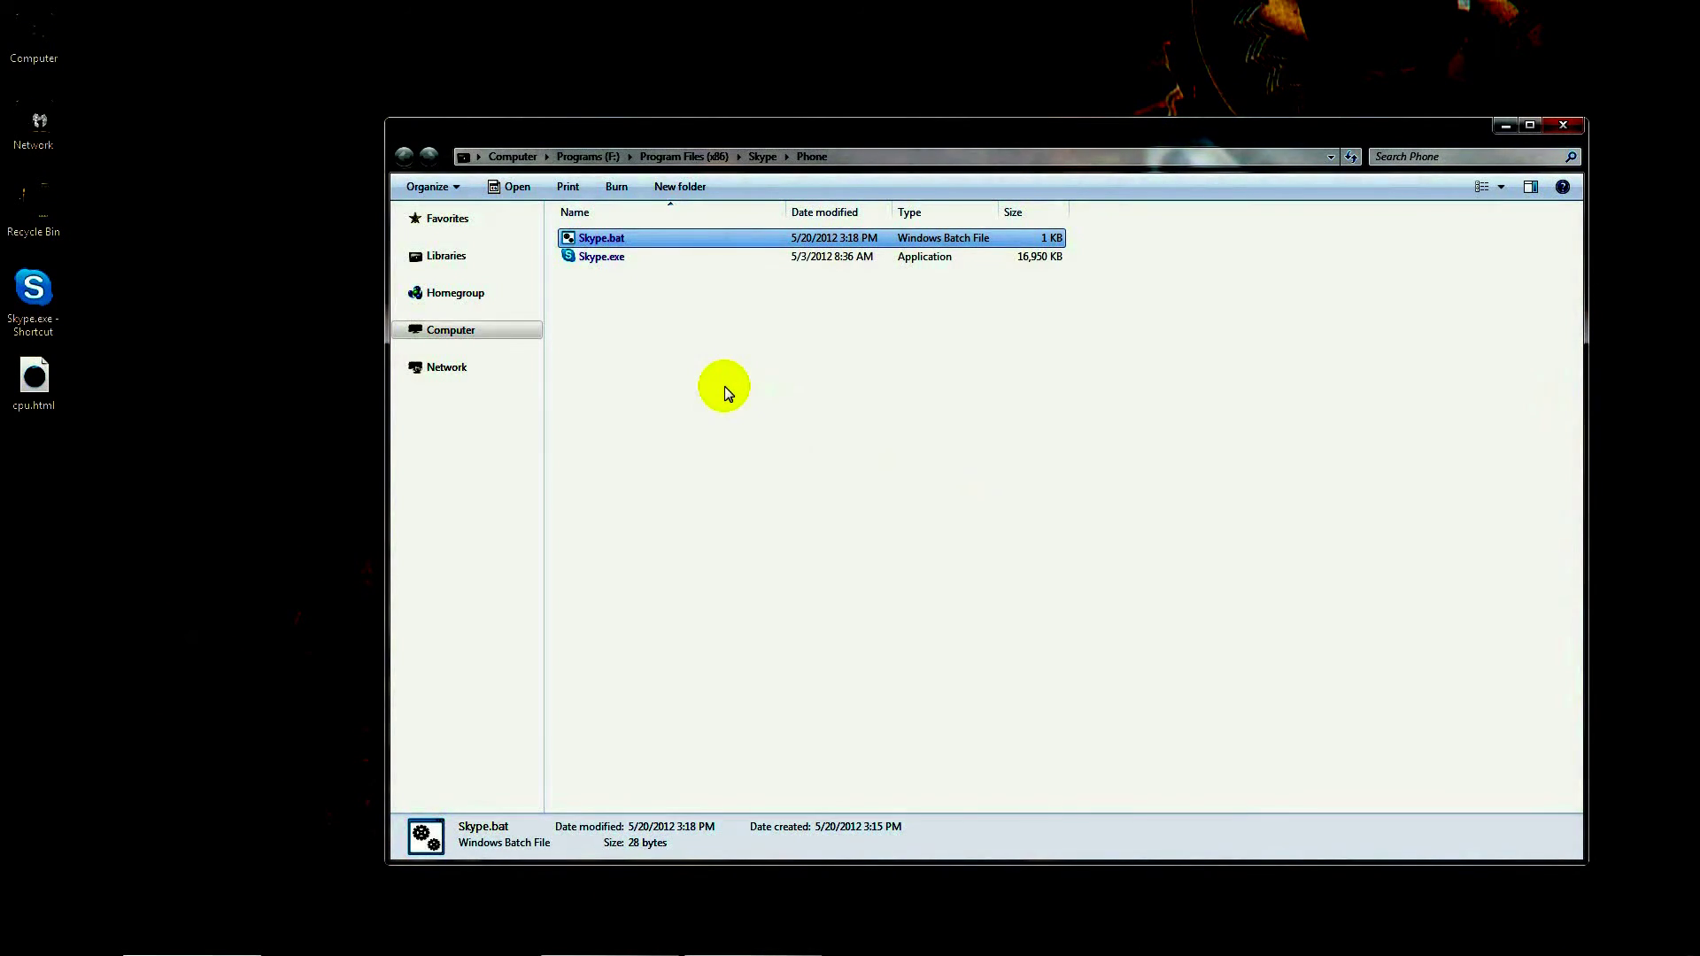
left_click(759, 133)
Step: Create a desktop shortcut to Skype.bat by right-dragging it onto the desktop
left_click_drag(759, 133, 807, 120)
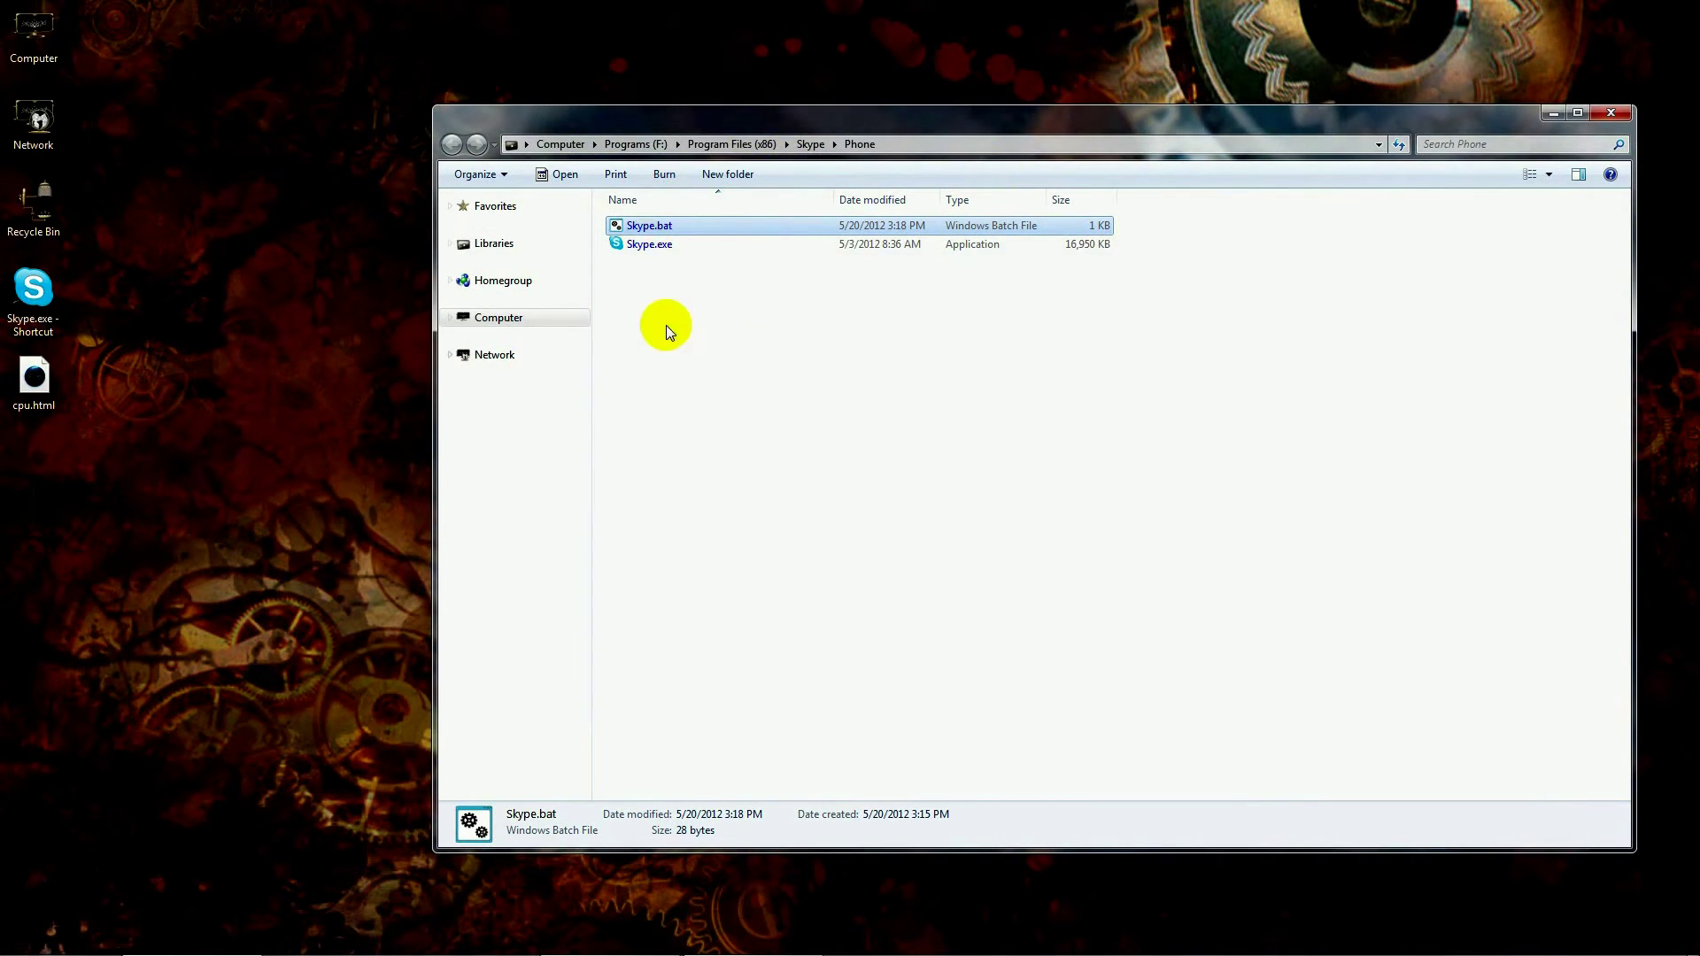
left_click(653, 229)
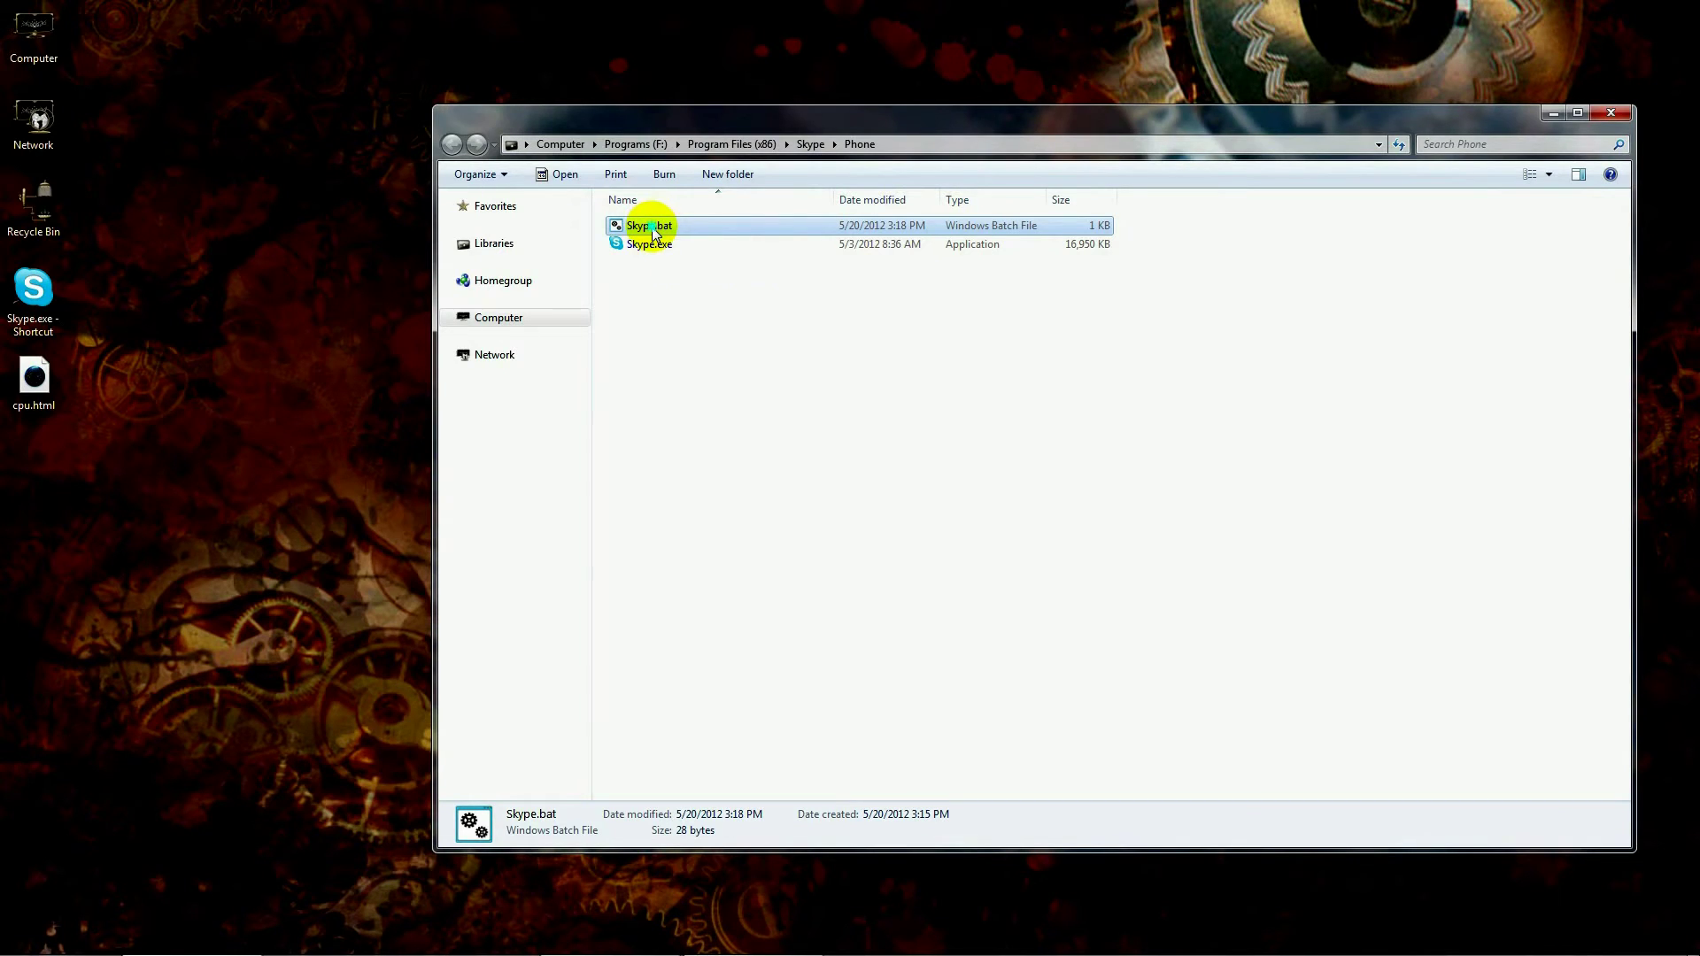
left_click_drag(653, 228, 251, 457)
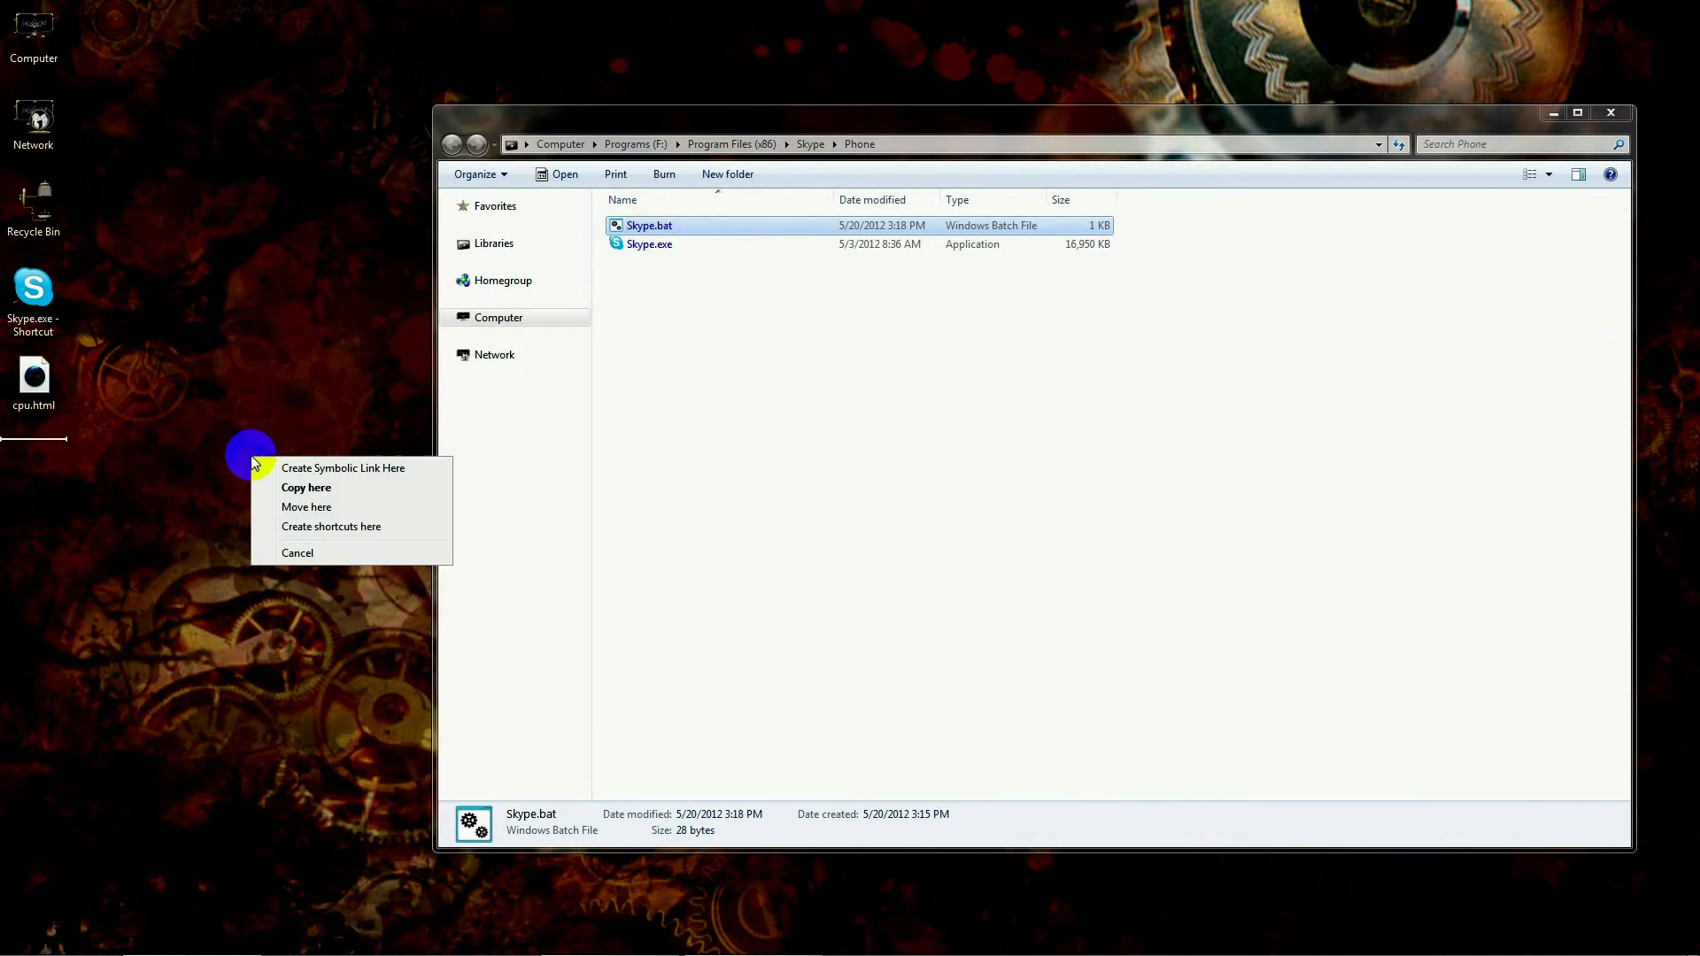
left_click(282, 526)
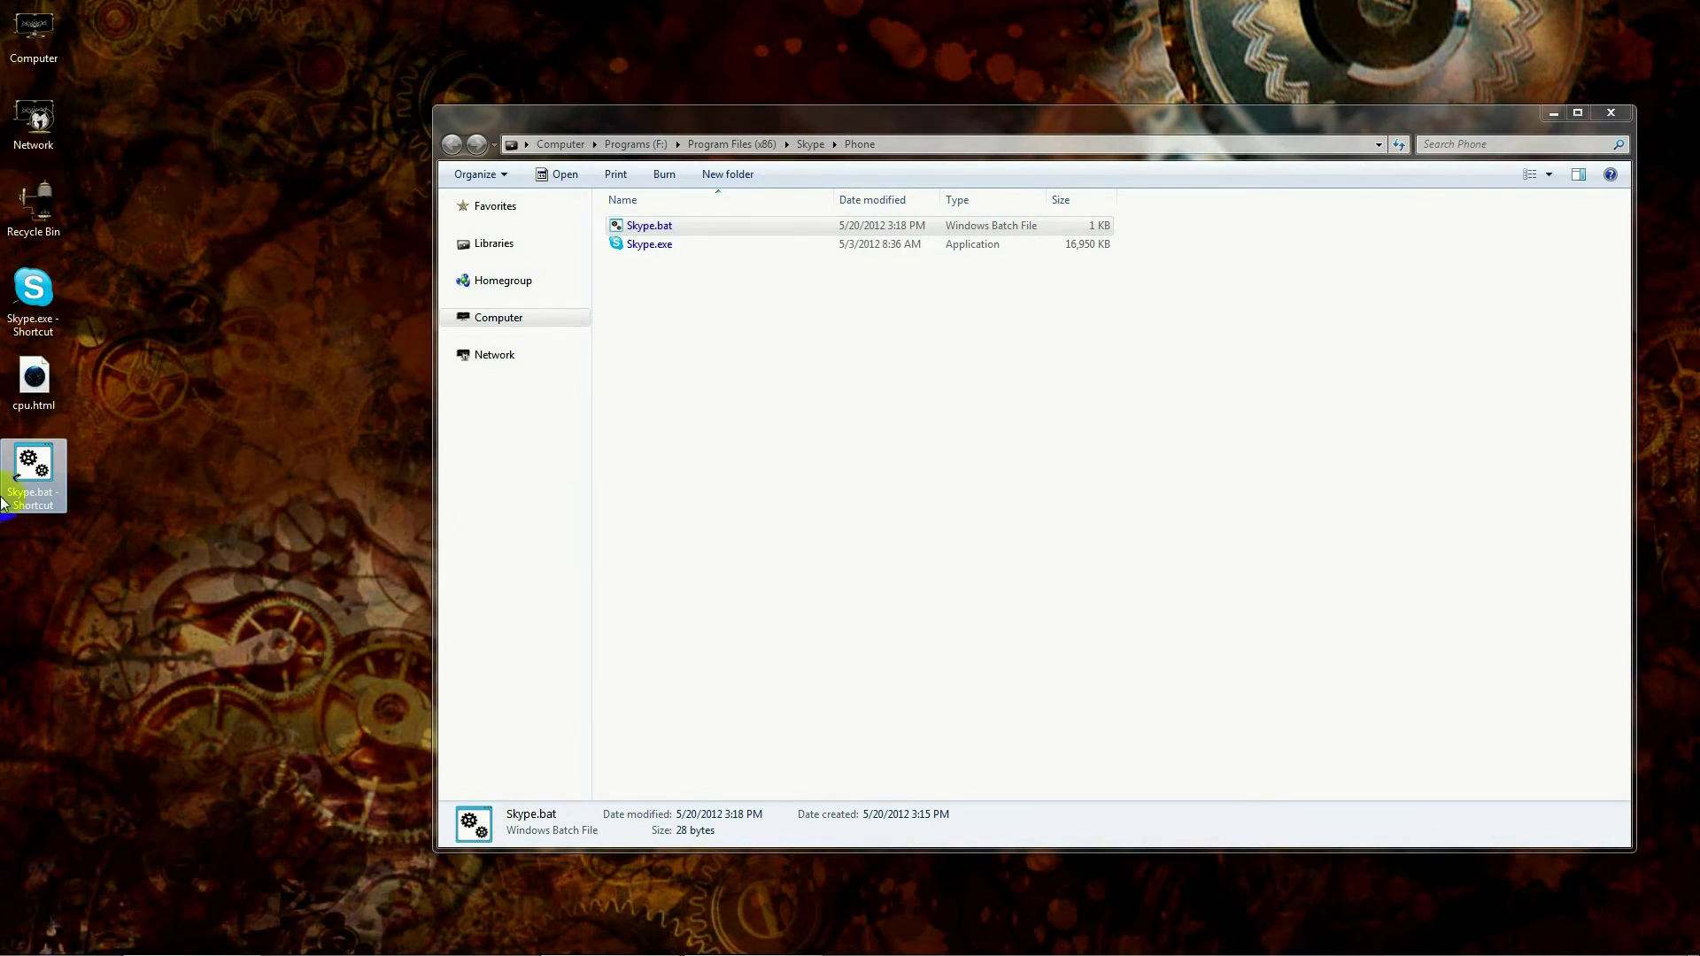
Step: Minimize the folder window and run the new Skype.bat shortcut to test it
left_click(1555, 112)
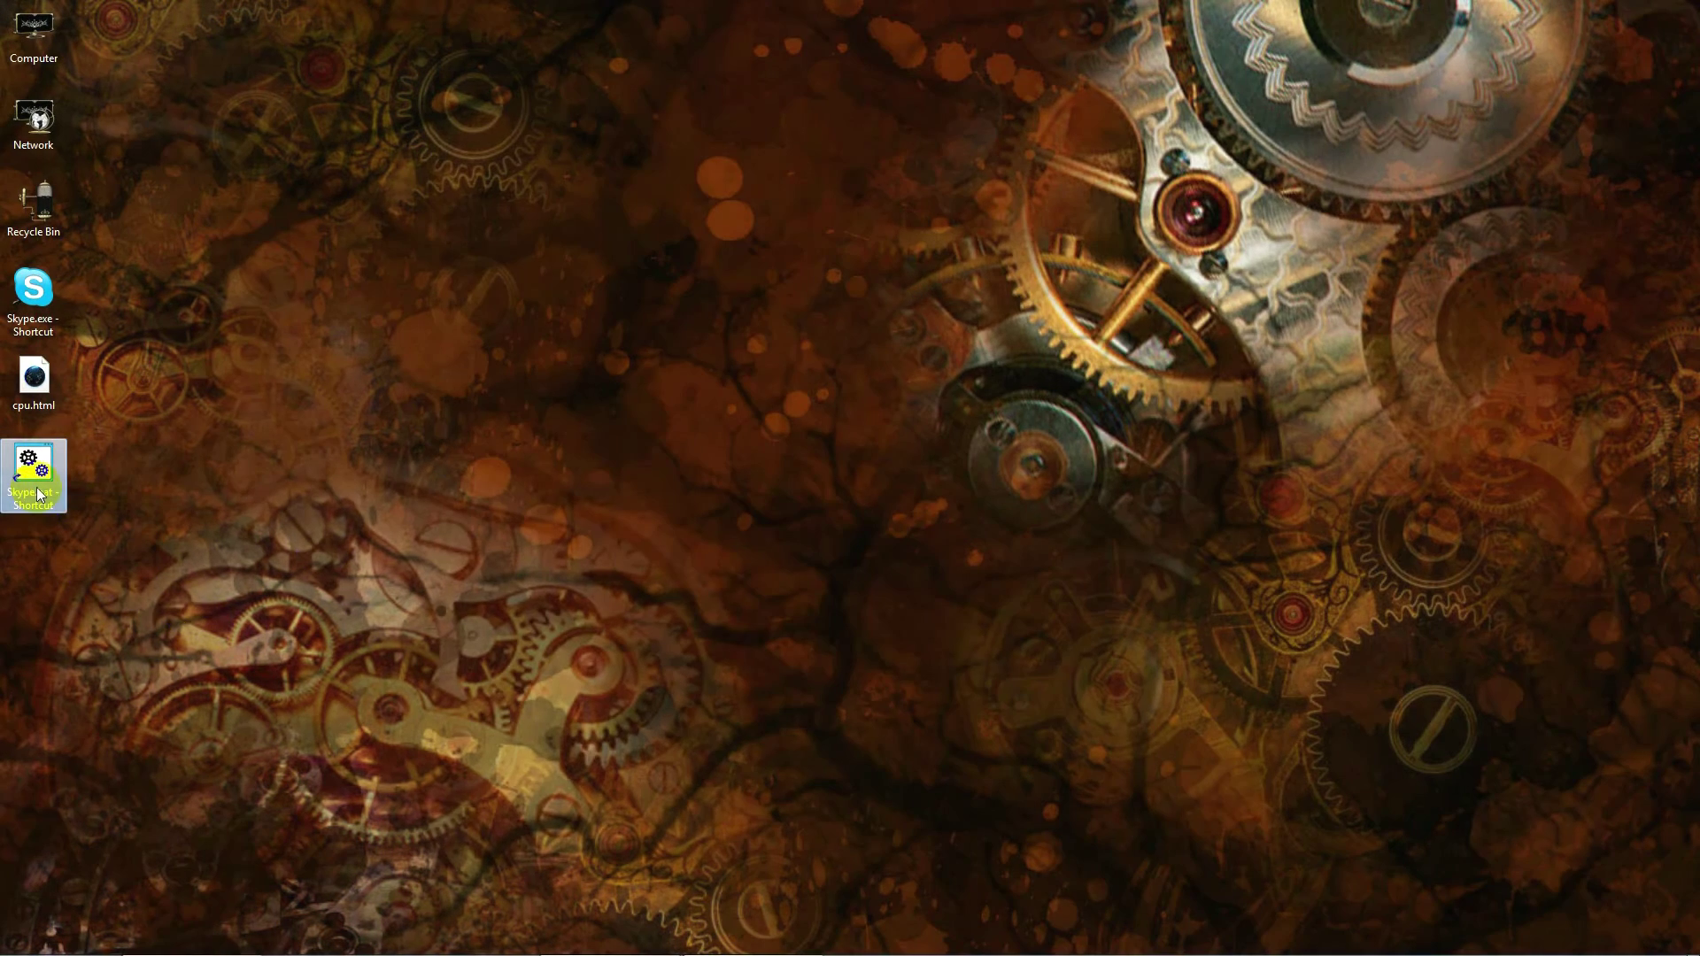
left_click(36, 469)
double_click(34, 467)
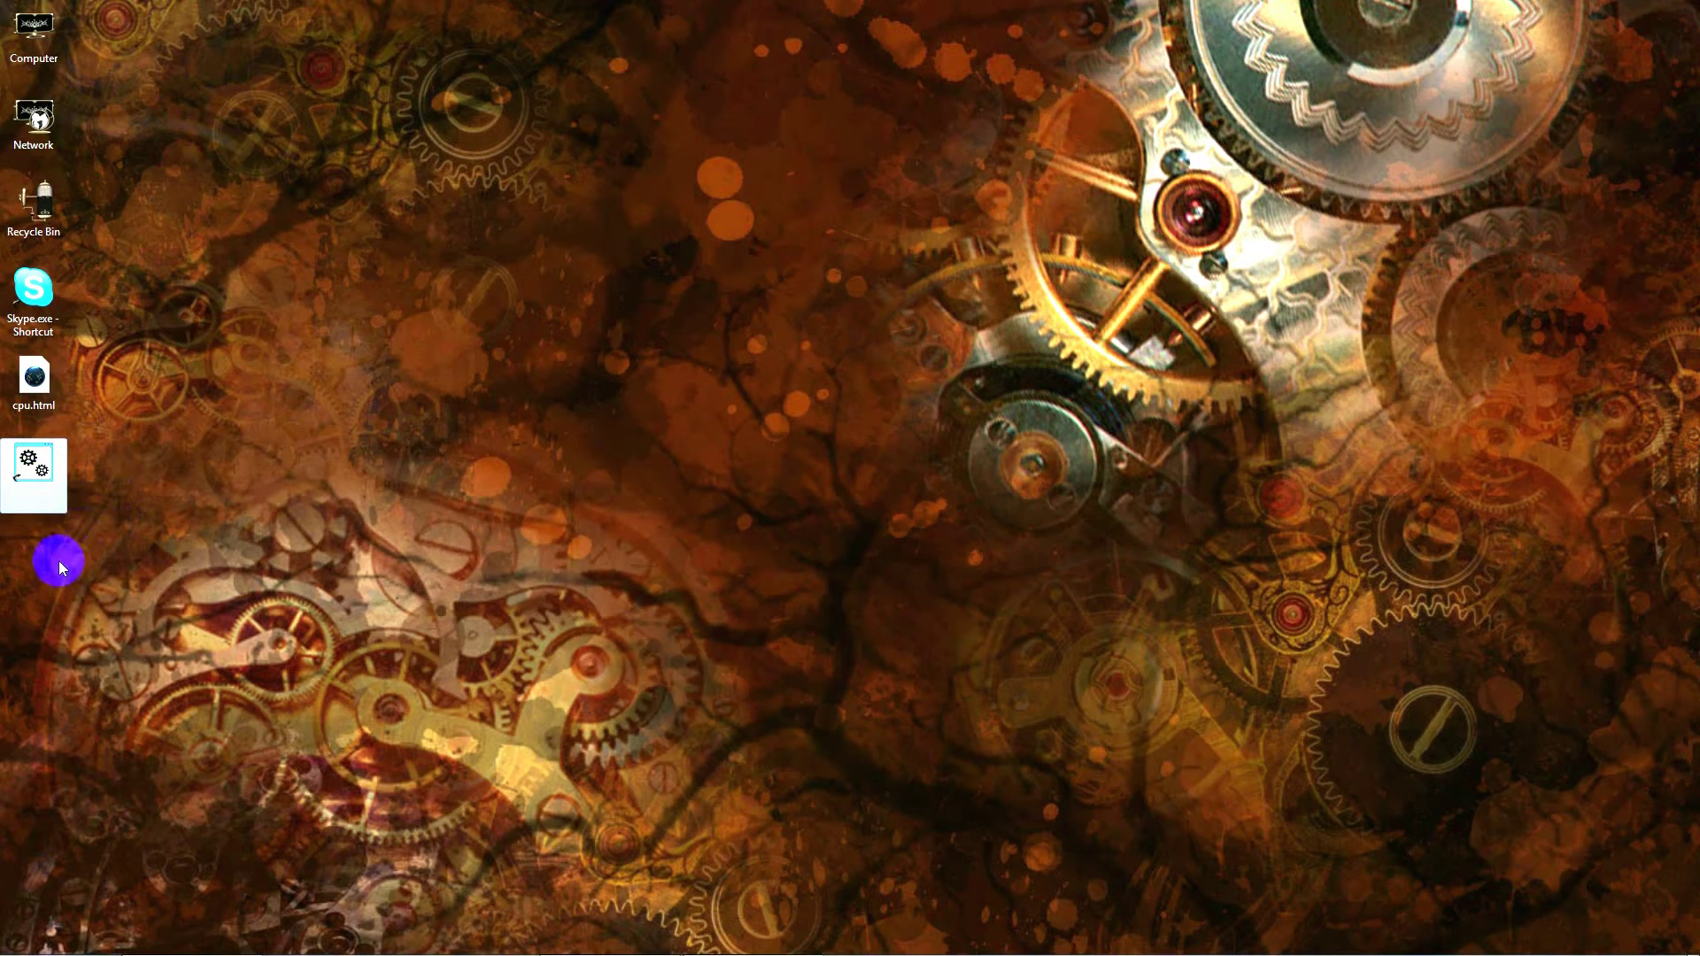
double_click(34, 281)
Step: In the shortcut's Properties, change the icon source to Skype.exe
right_click(32, 485)
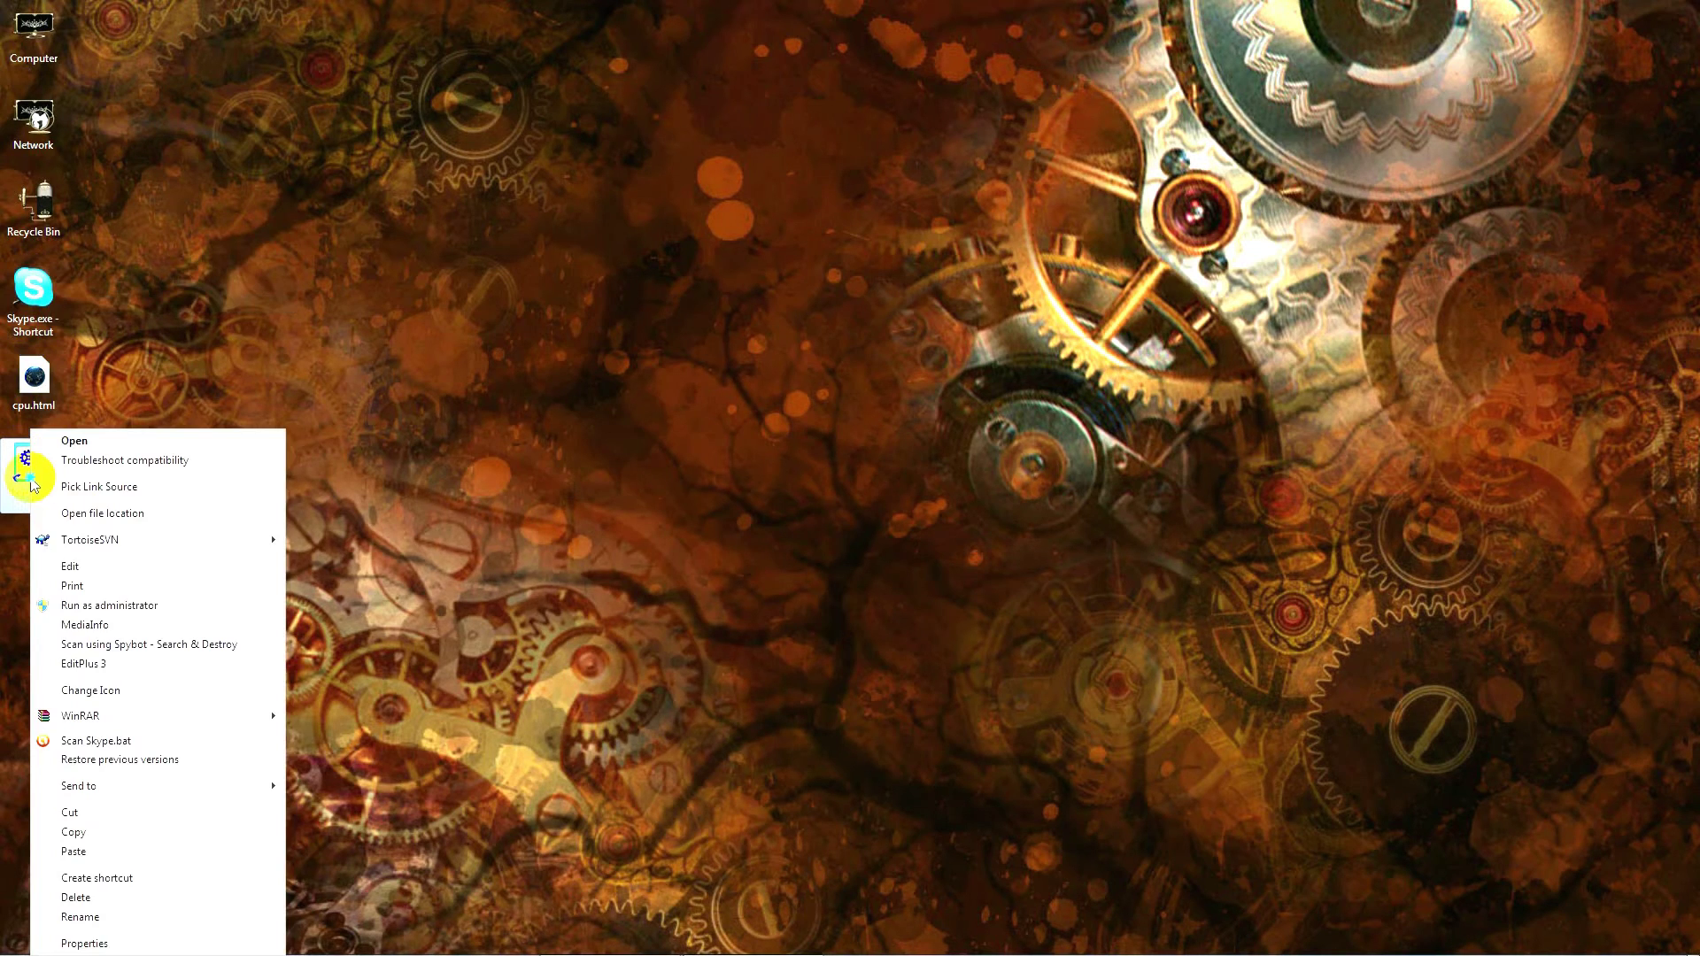
left_click(85, 943)
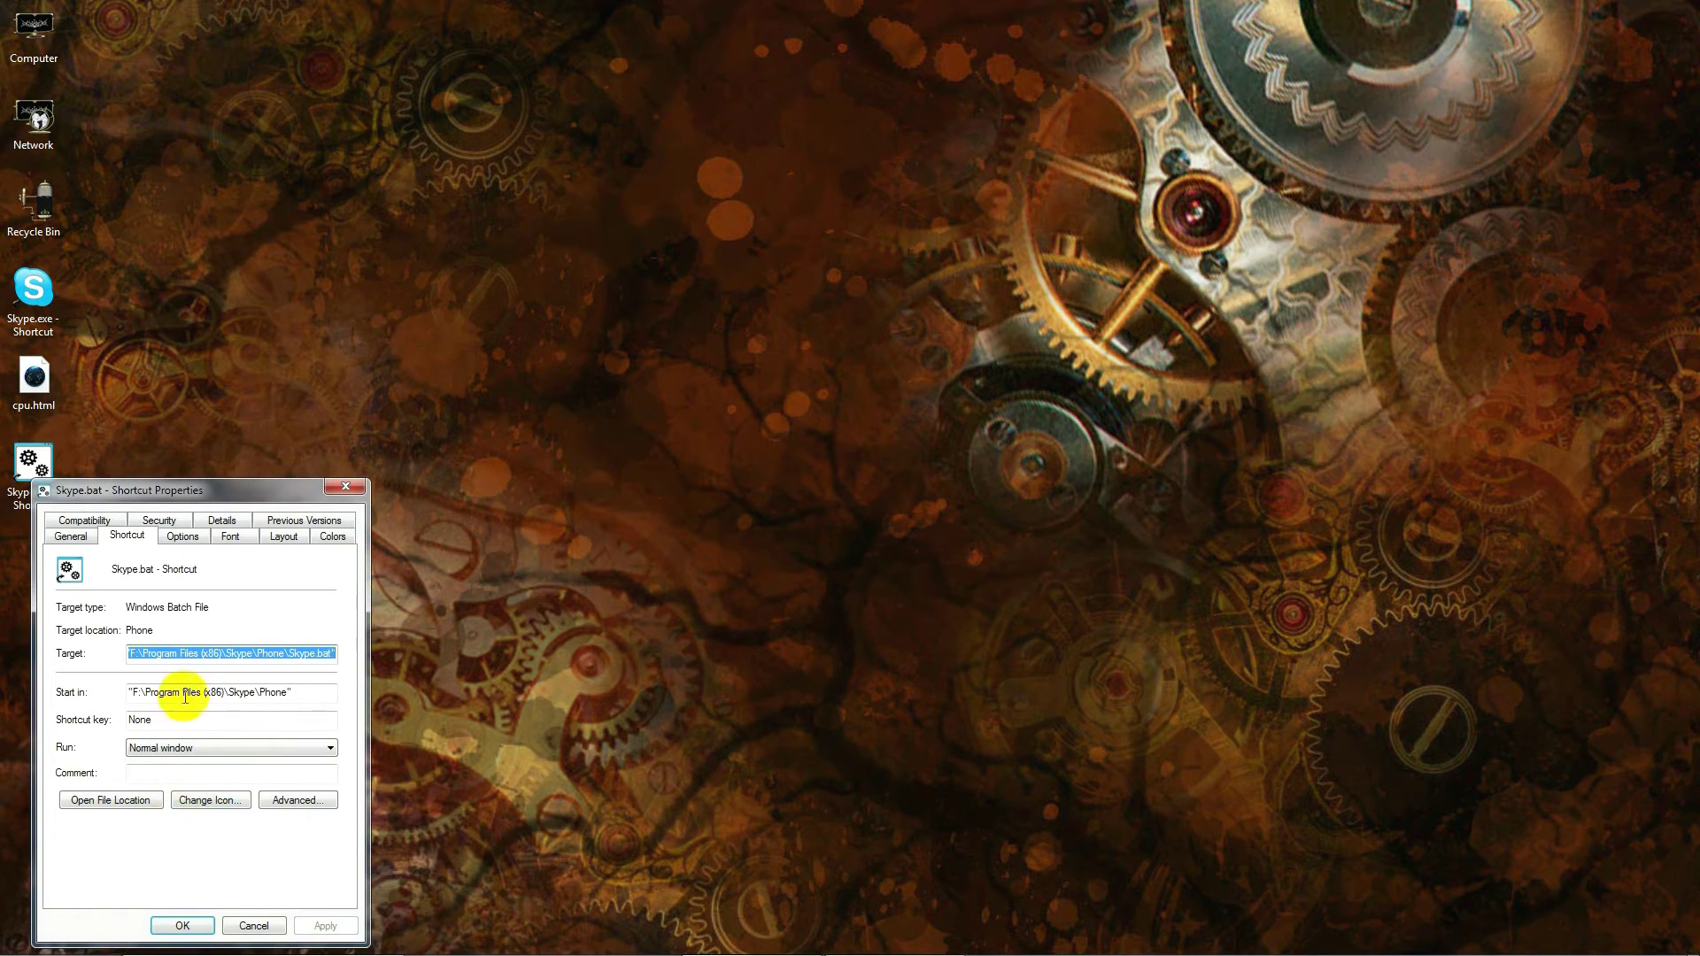
left_click_drag(190, 489, 394, 326)
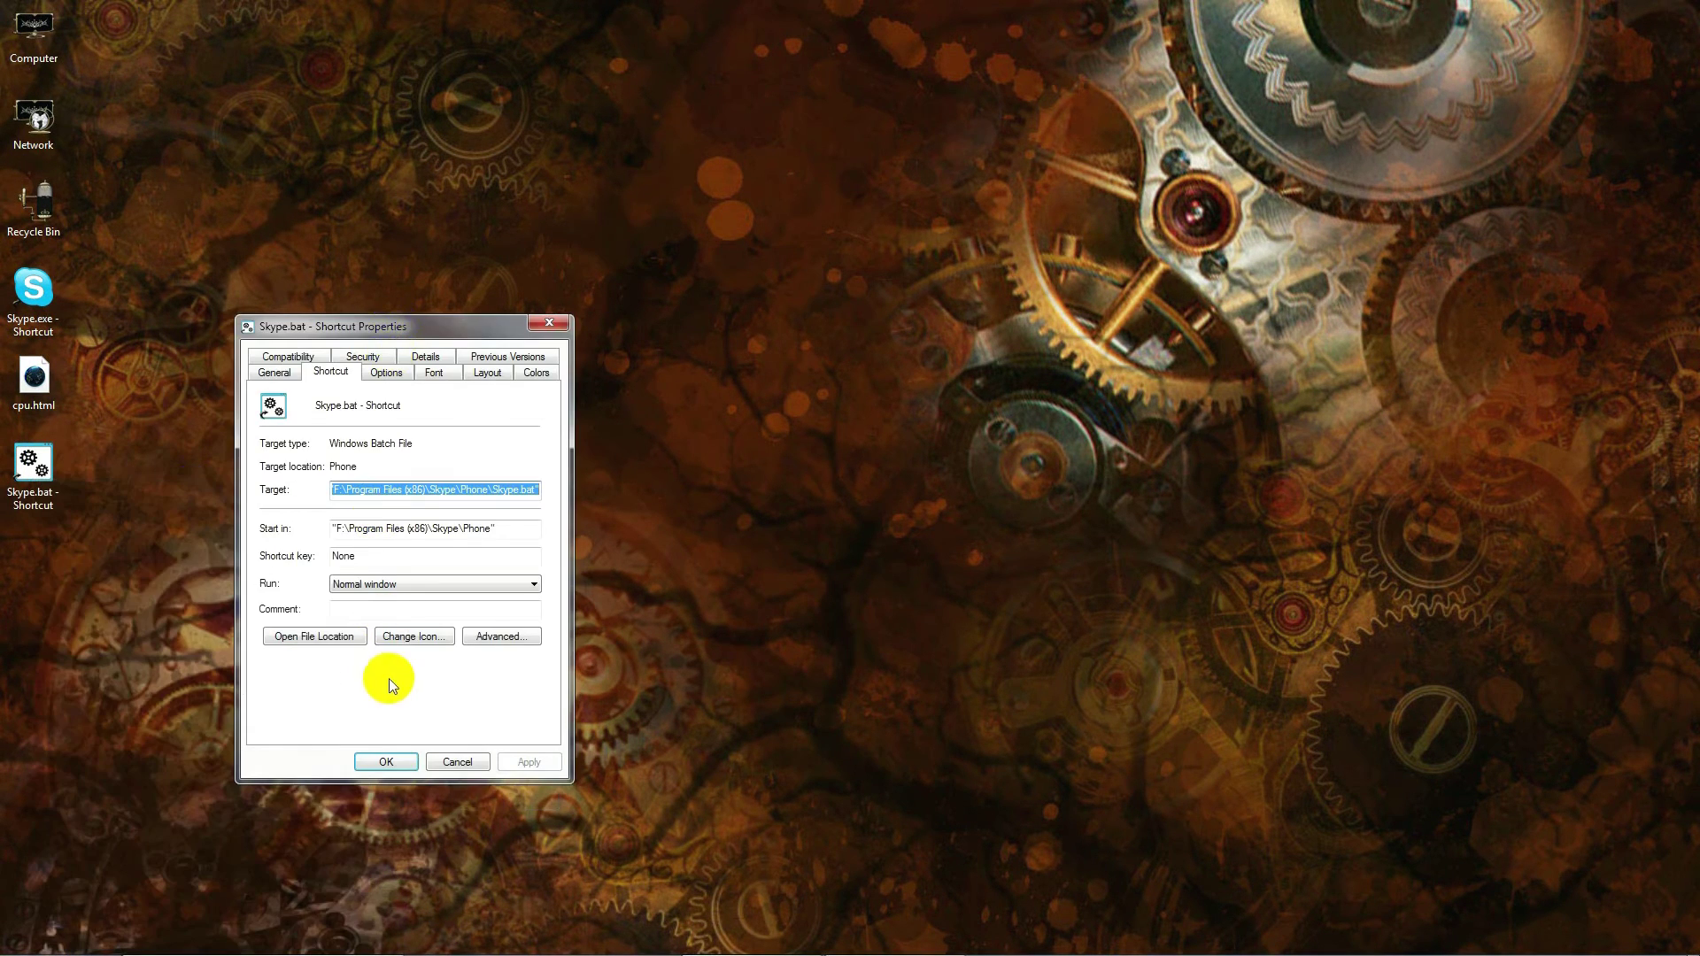
left_click(409, 638)
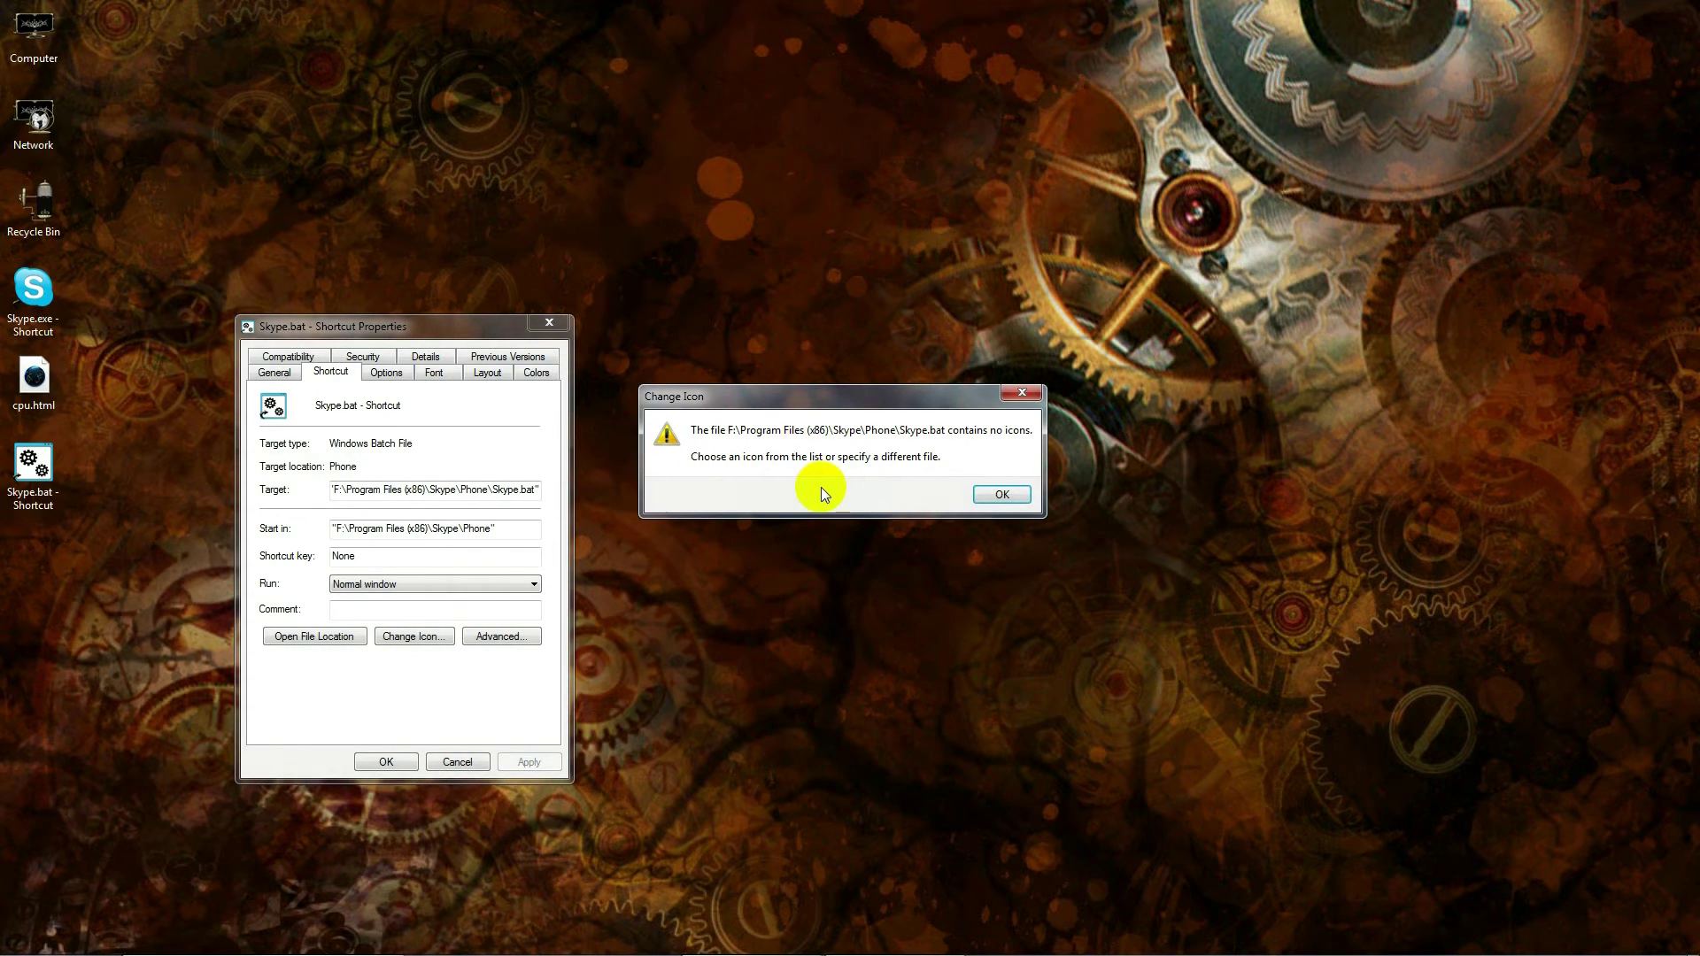
left_click(997, 494)
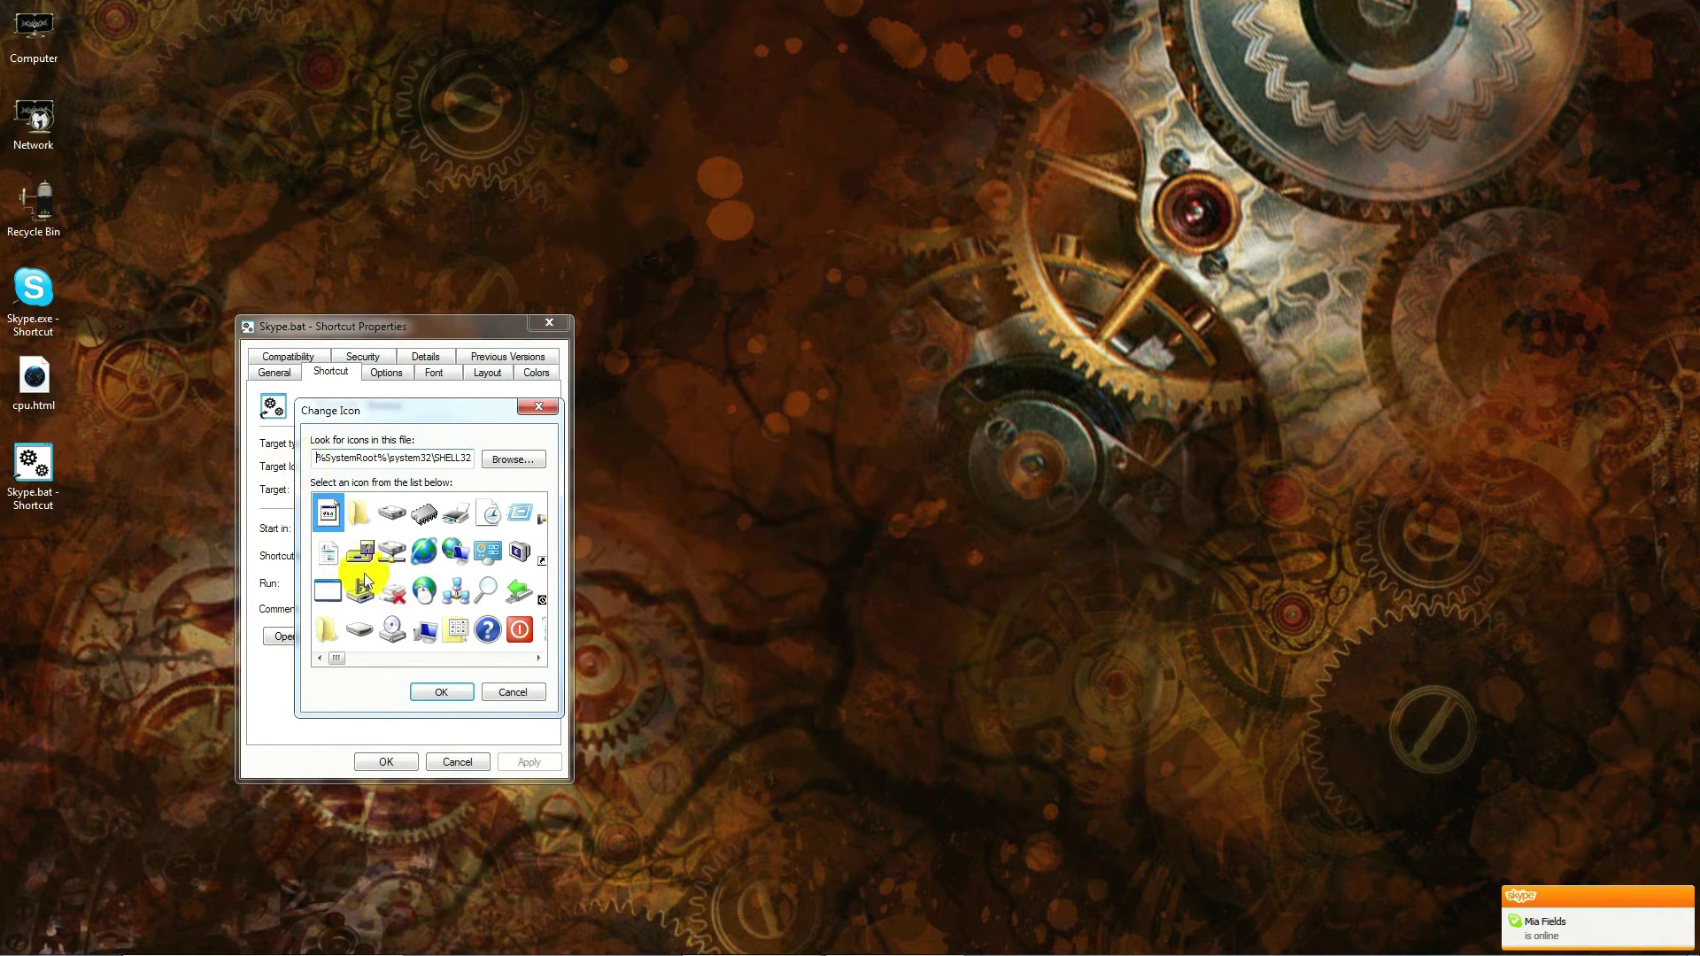
left_click_drag(338, 655, 523, 656)
left_click(510, 460)
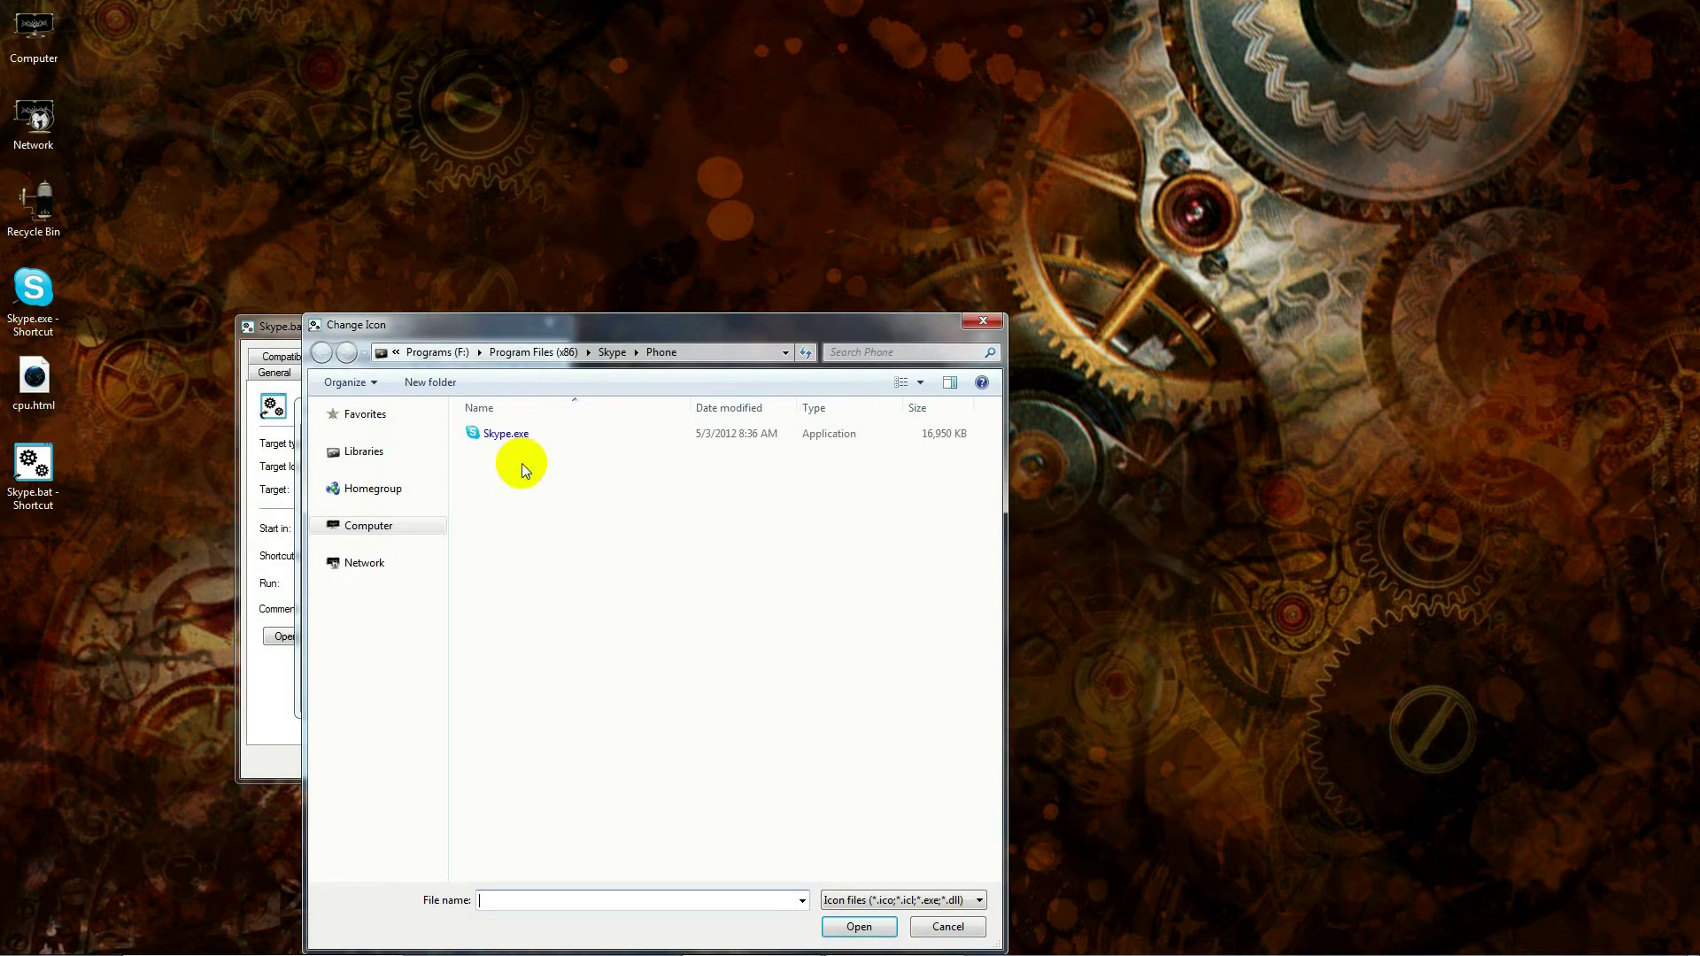
left_click_drag(607, 324, 763, 232)
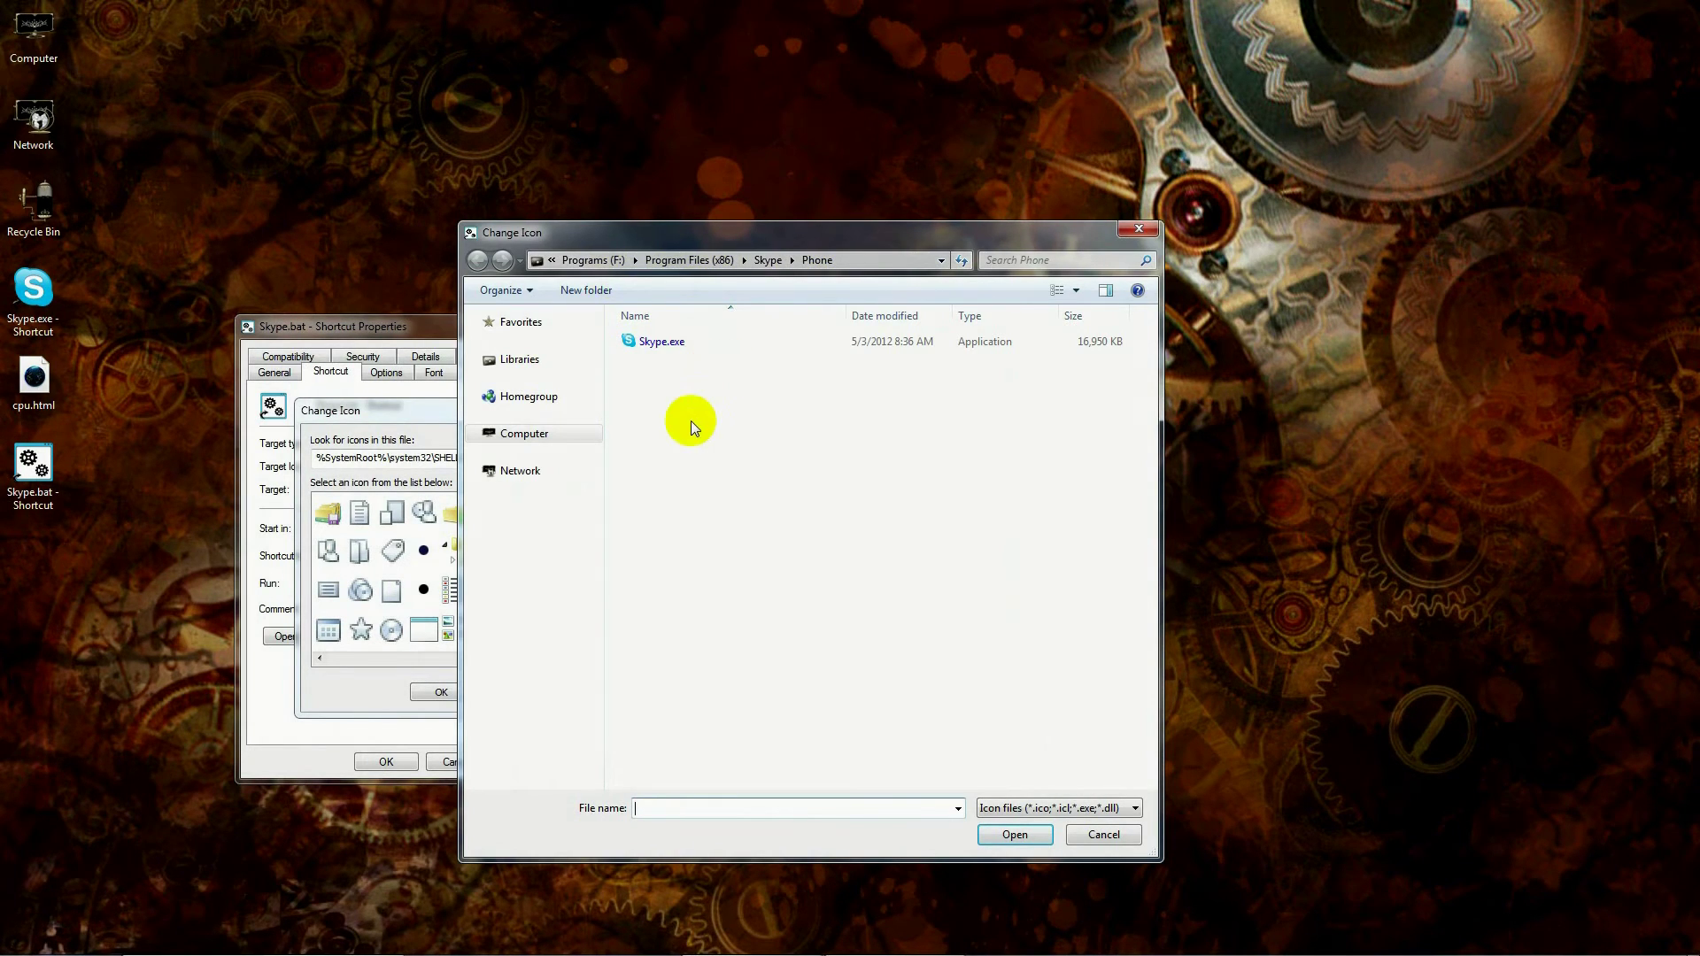
left_click(668, 344)
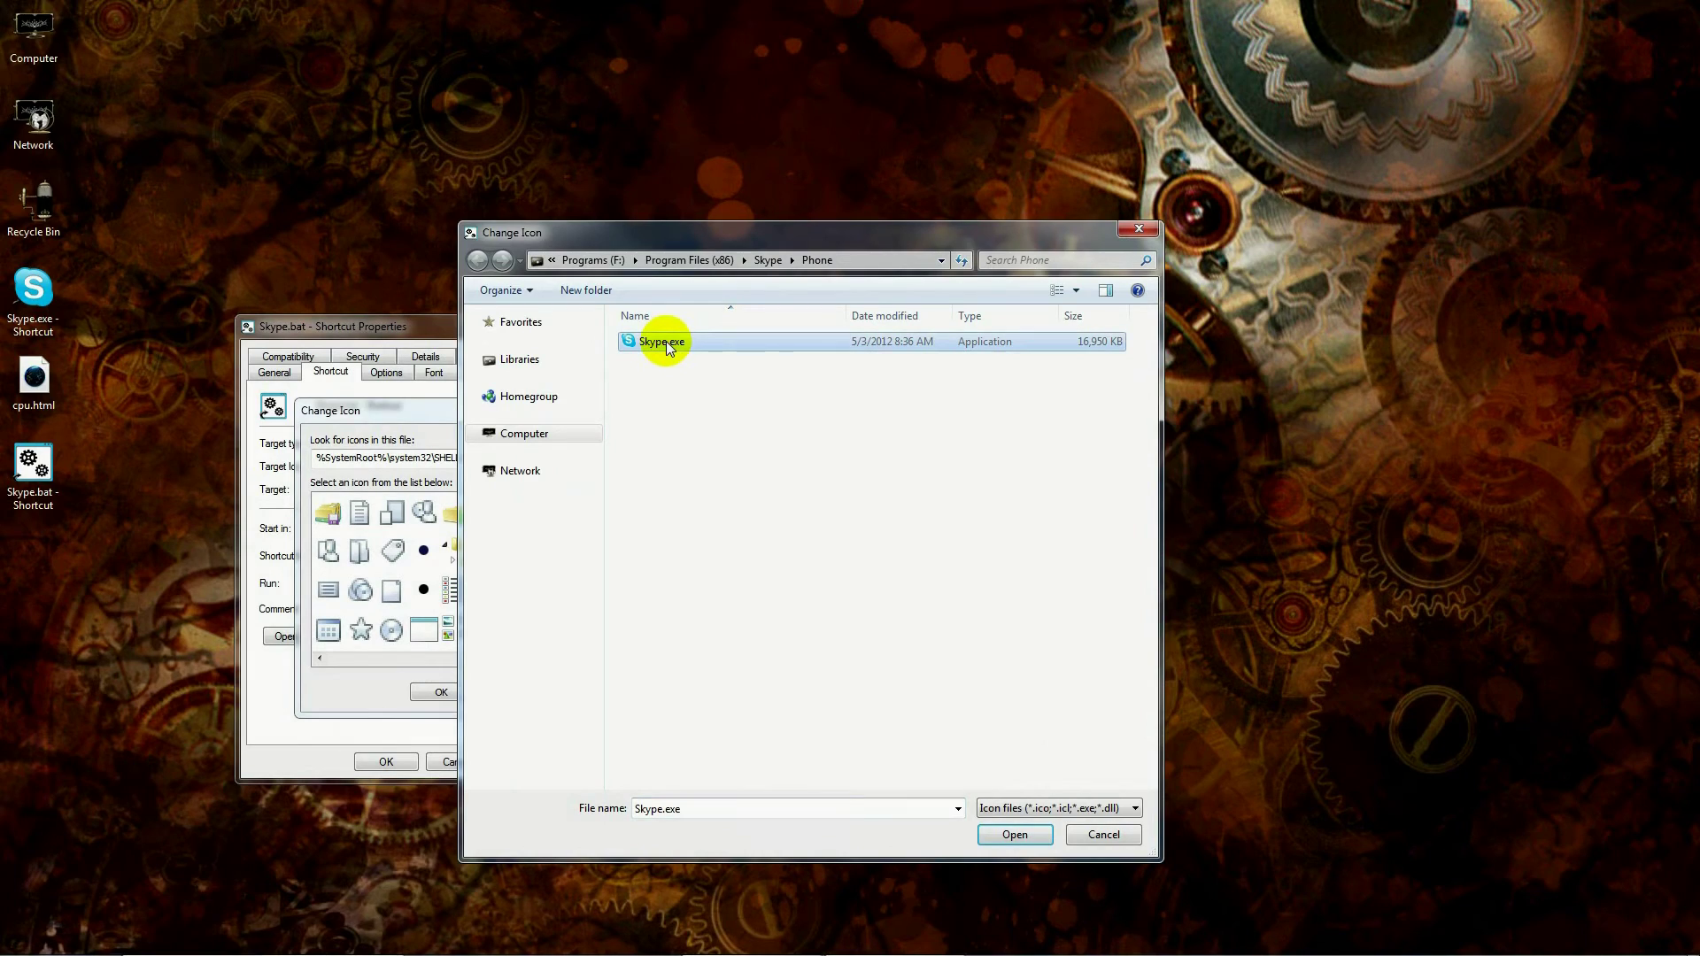
left_click(998, 829)
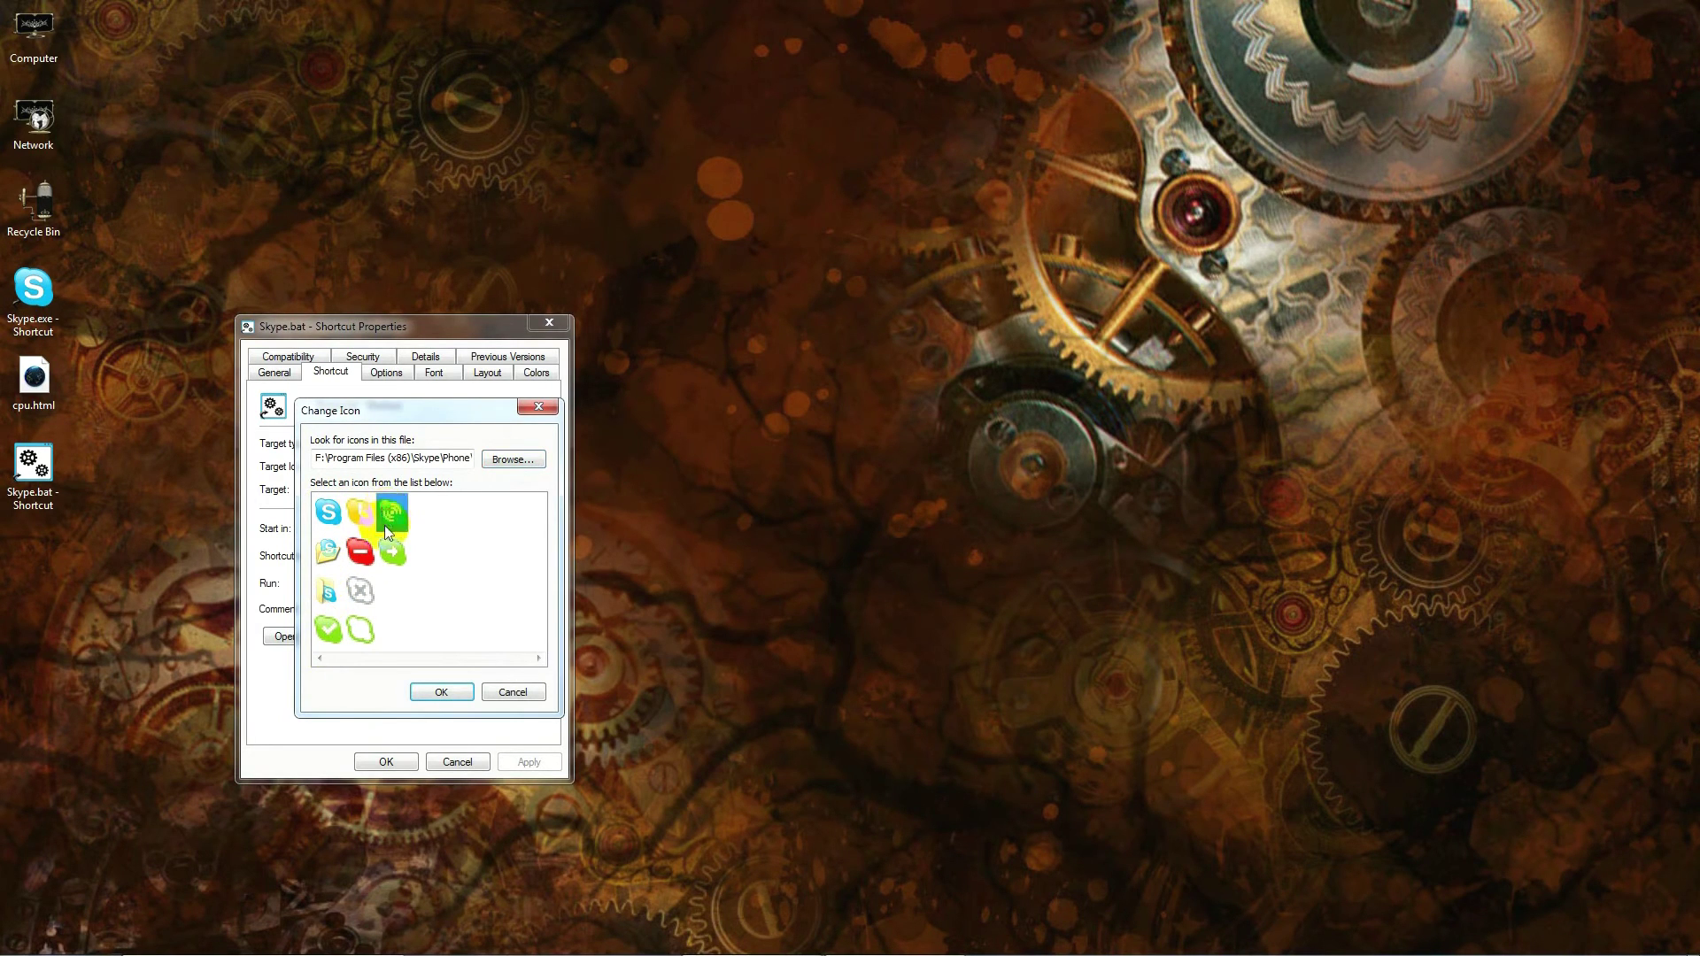
Step: Pick the first Skype icon and apply it to the Skype.bat shortcut
left_click(392, 552)
left_click(328, 552)
left_click(336, 590)
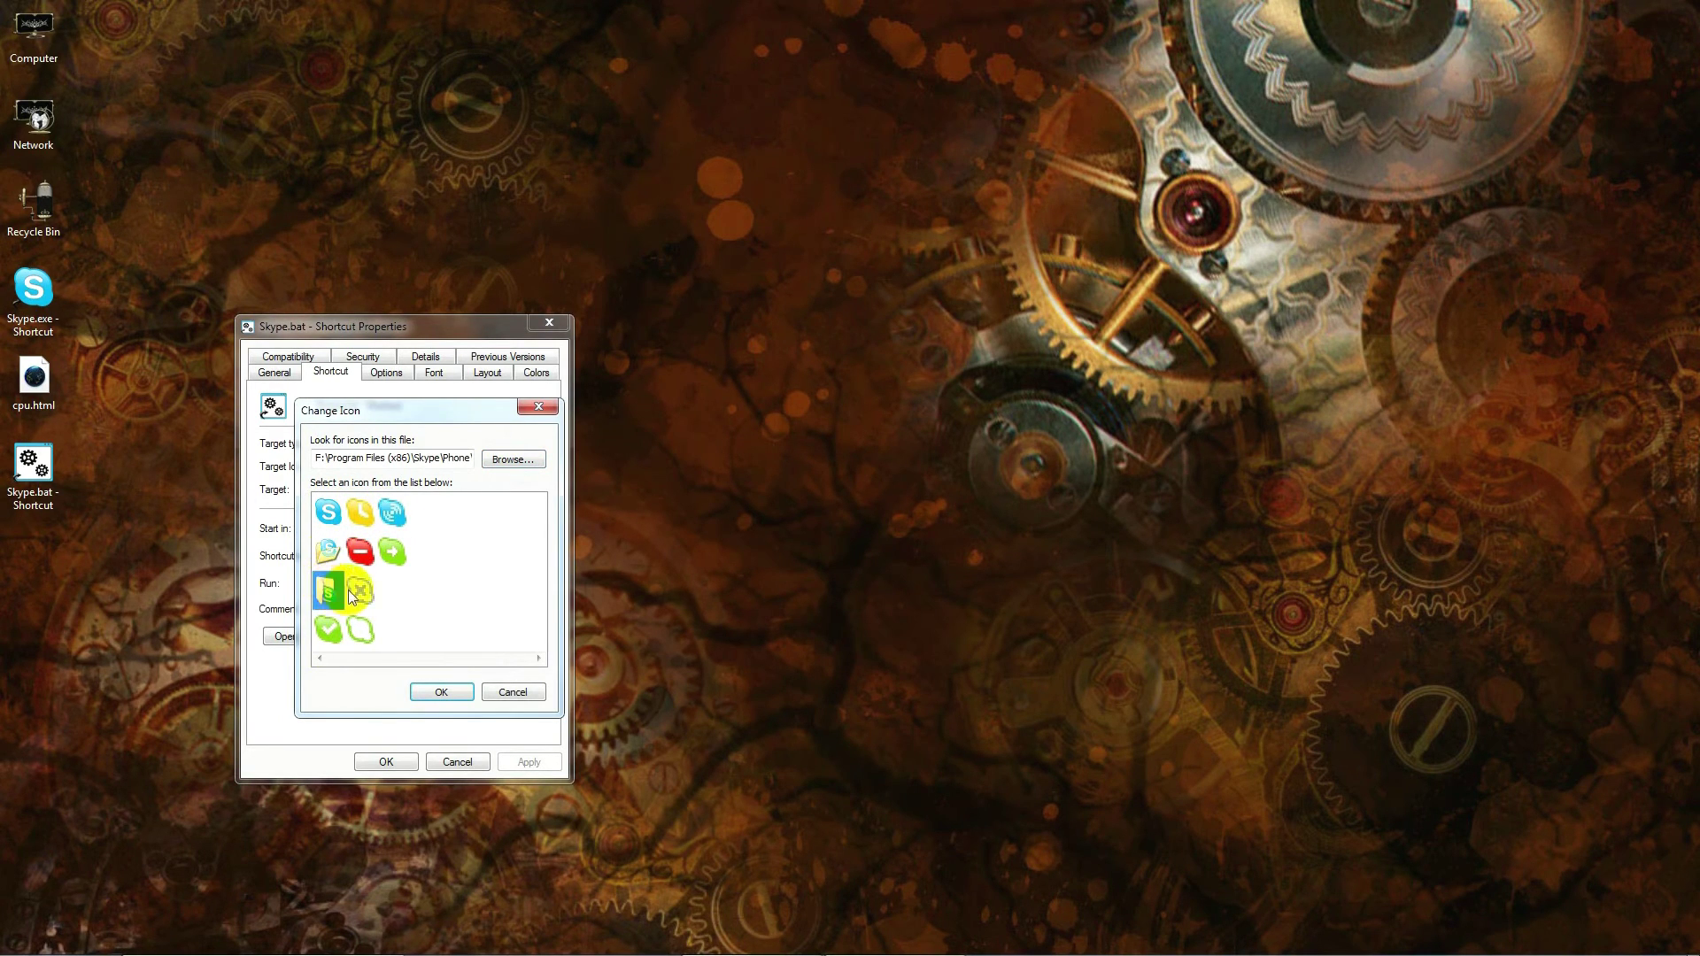
left_click(334, 512)
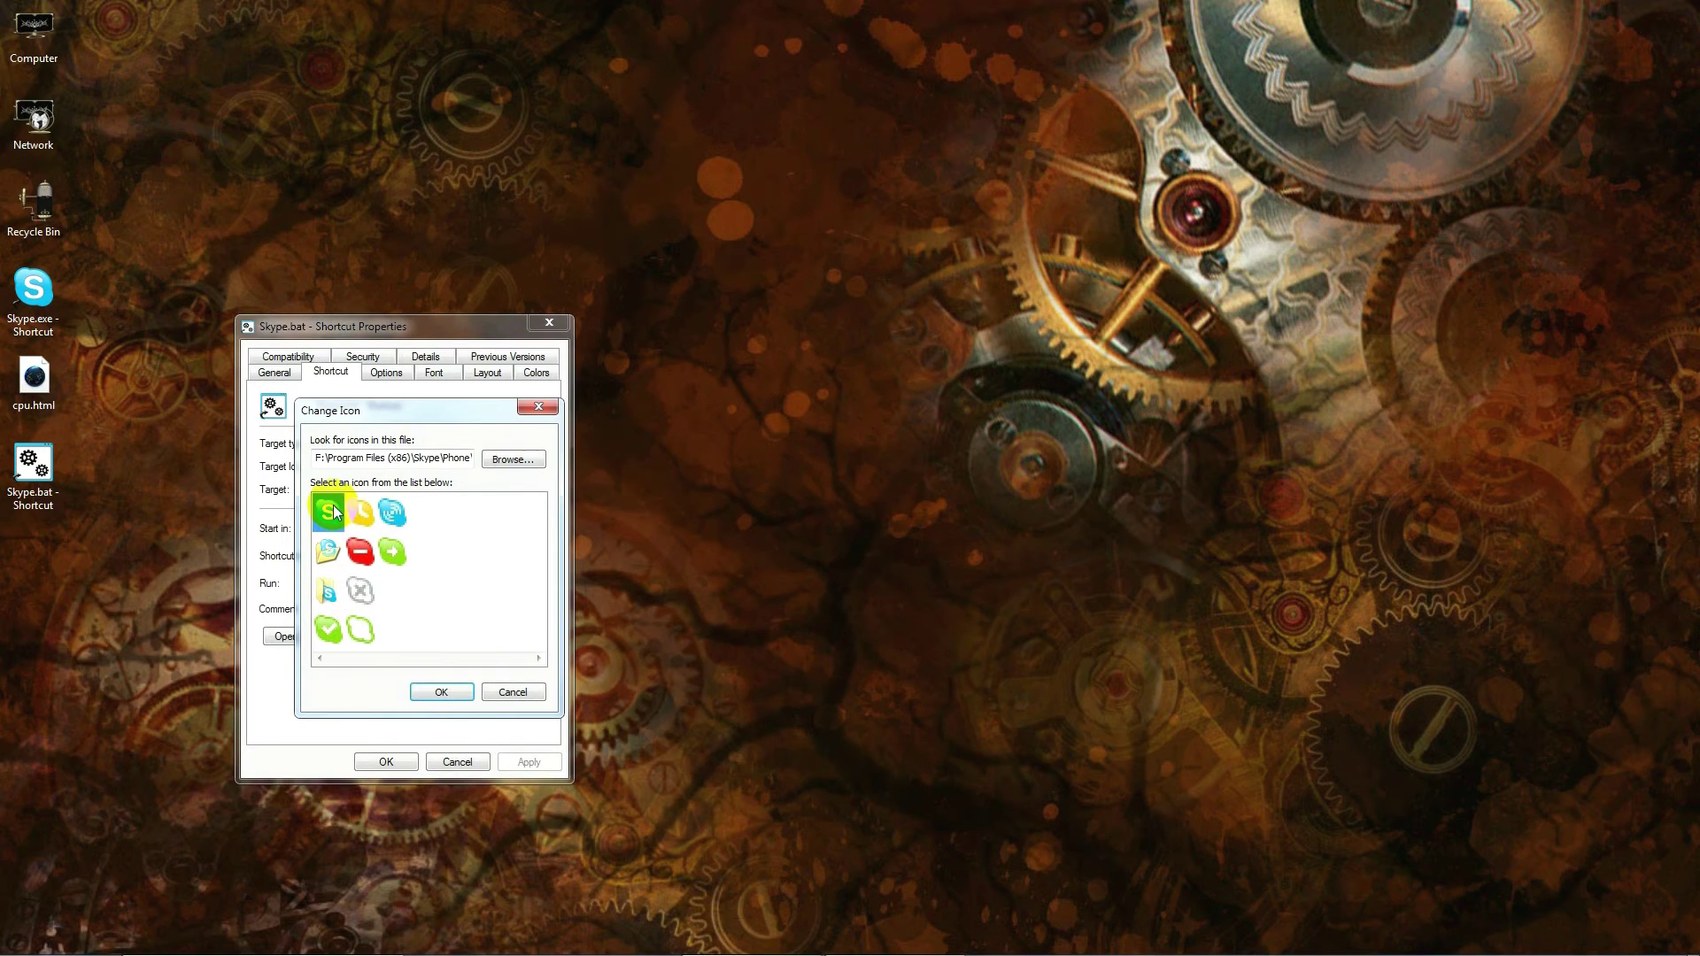
left_click(434, 693)
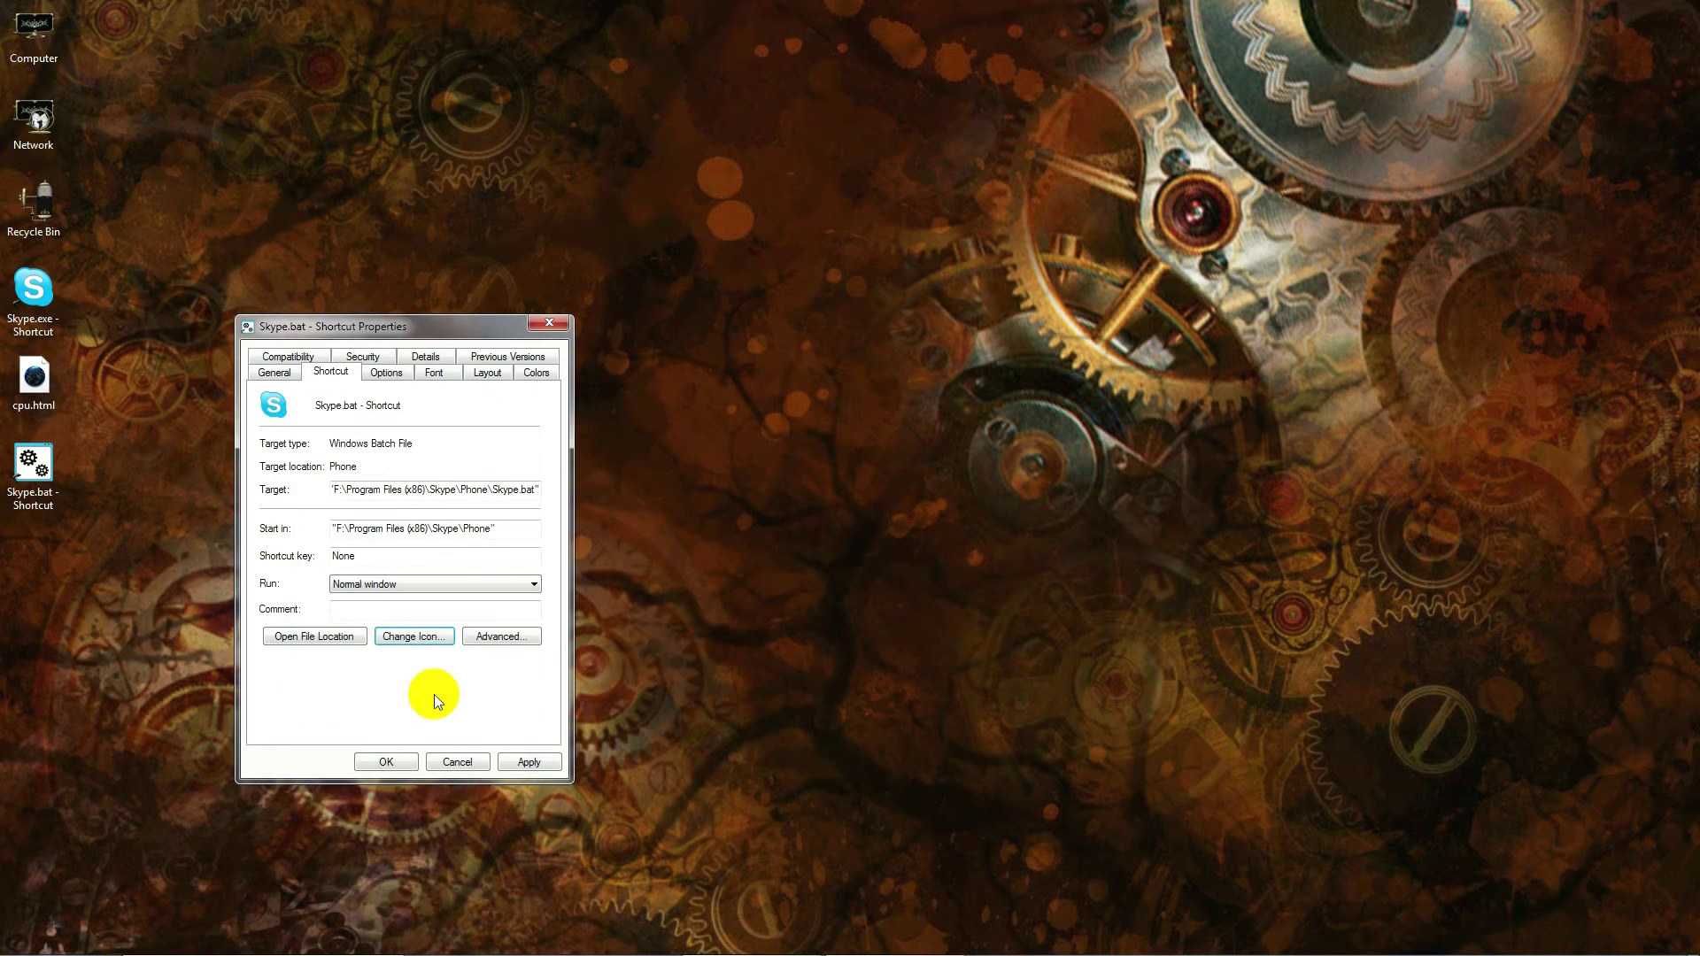
left_click(529, 762)
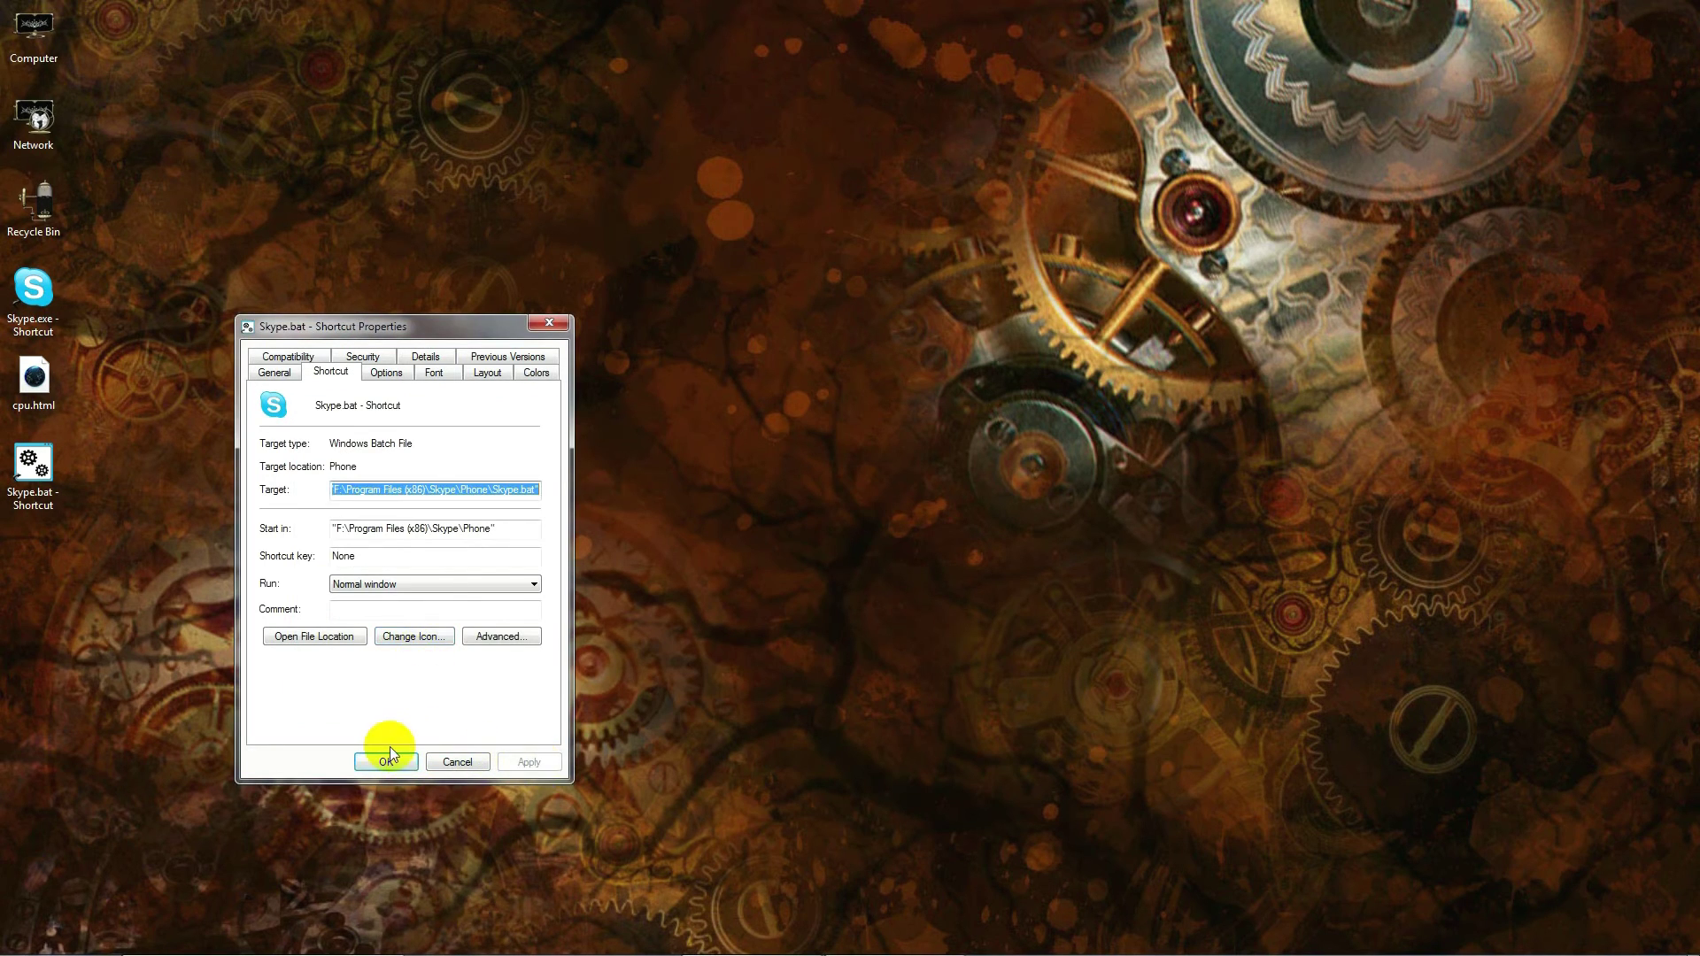
left_click(386, 762)
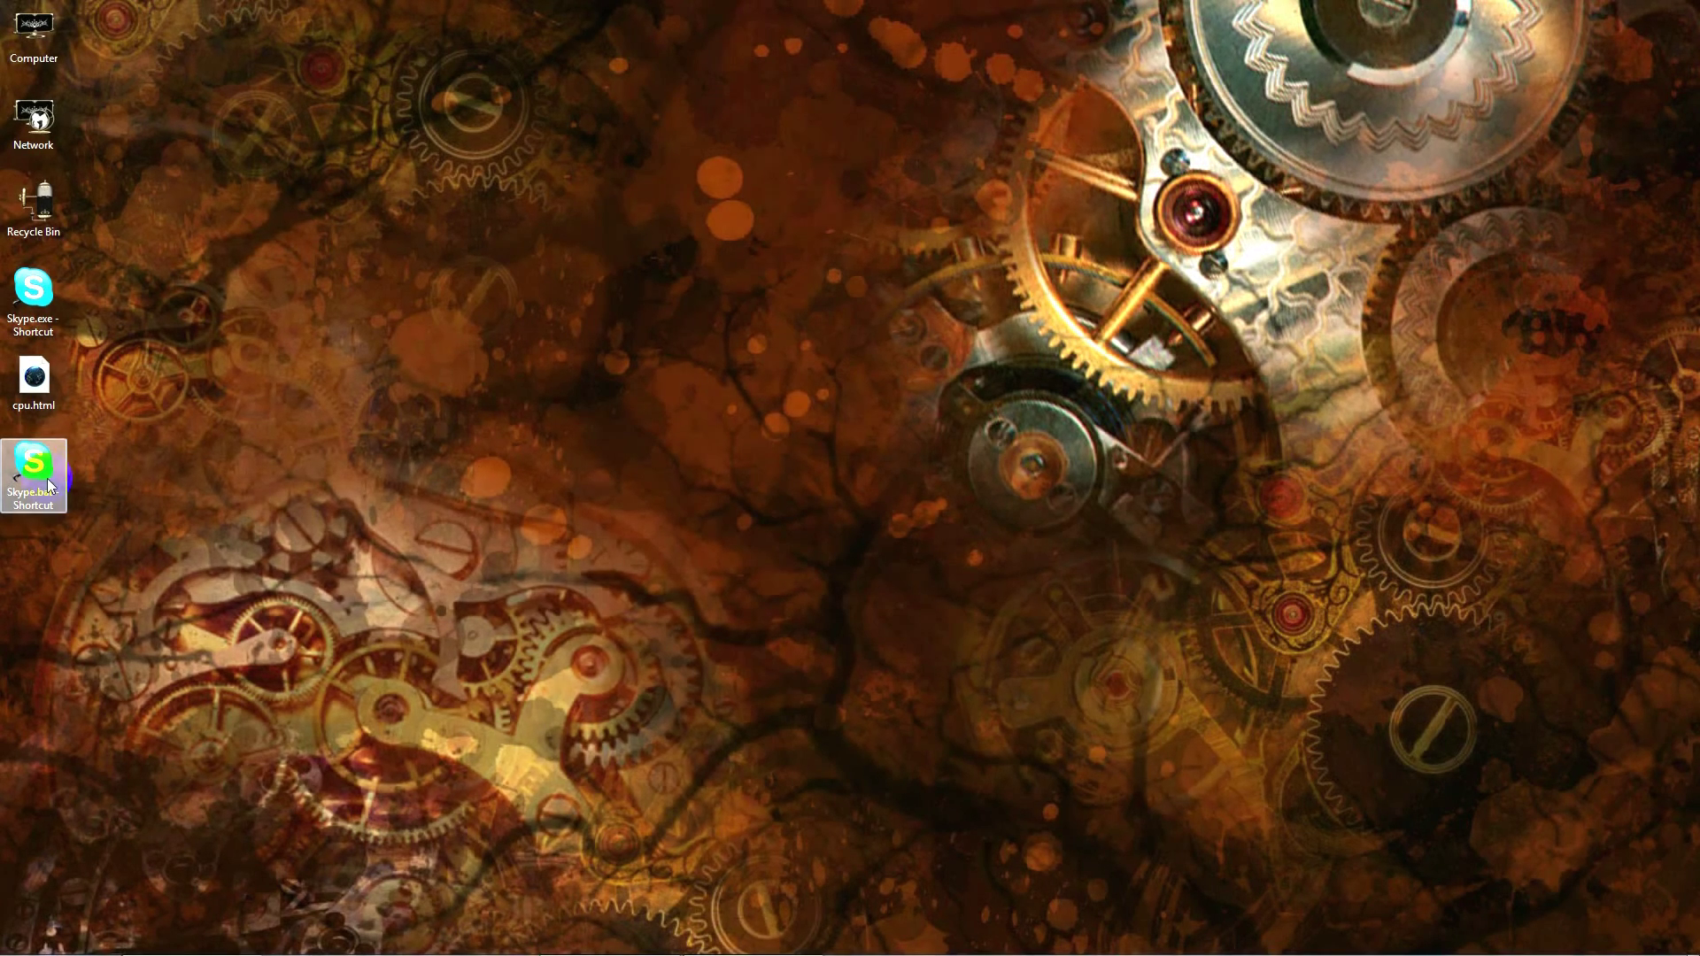
Step: Launch the Skype.bat shortcut, then rename its desktop label to 'Skype'
double_click(33, 505)
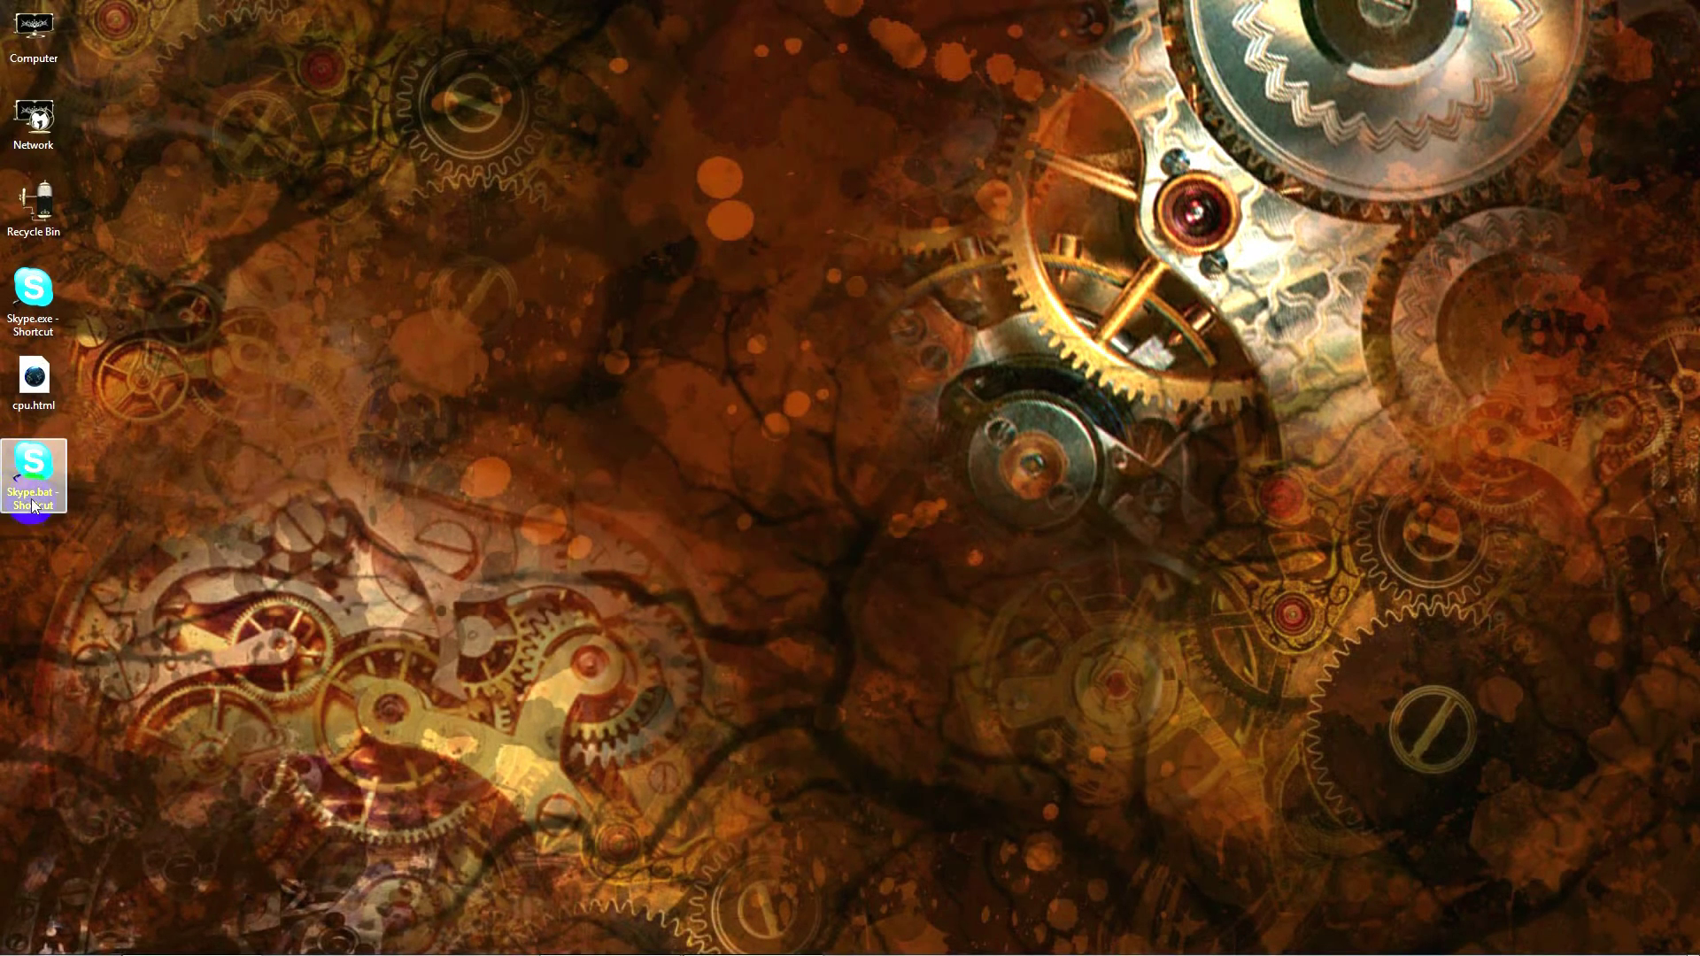
right_click(30, 494)
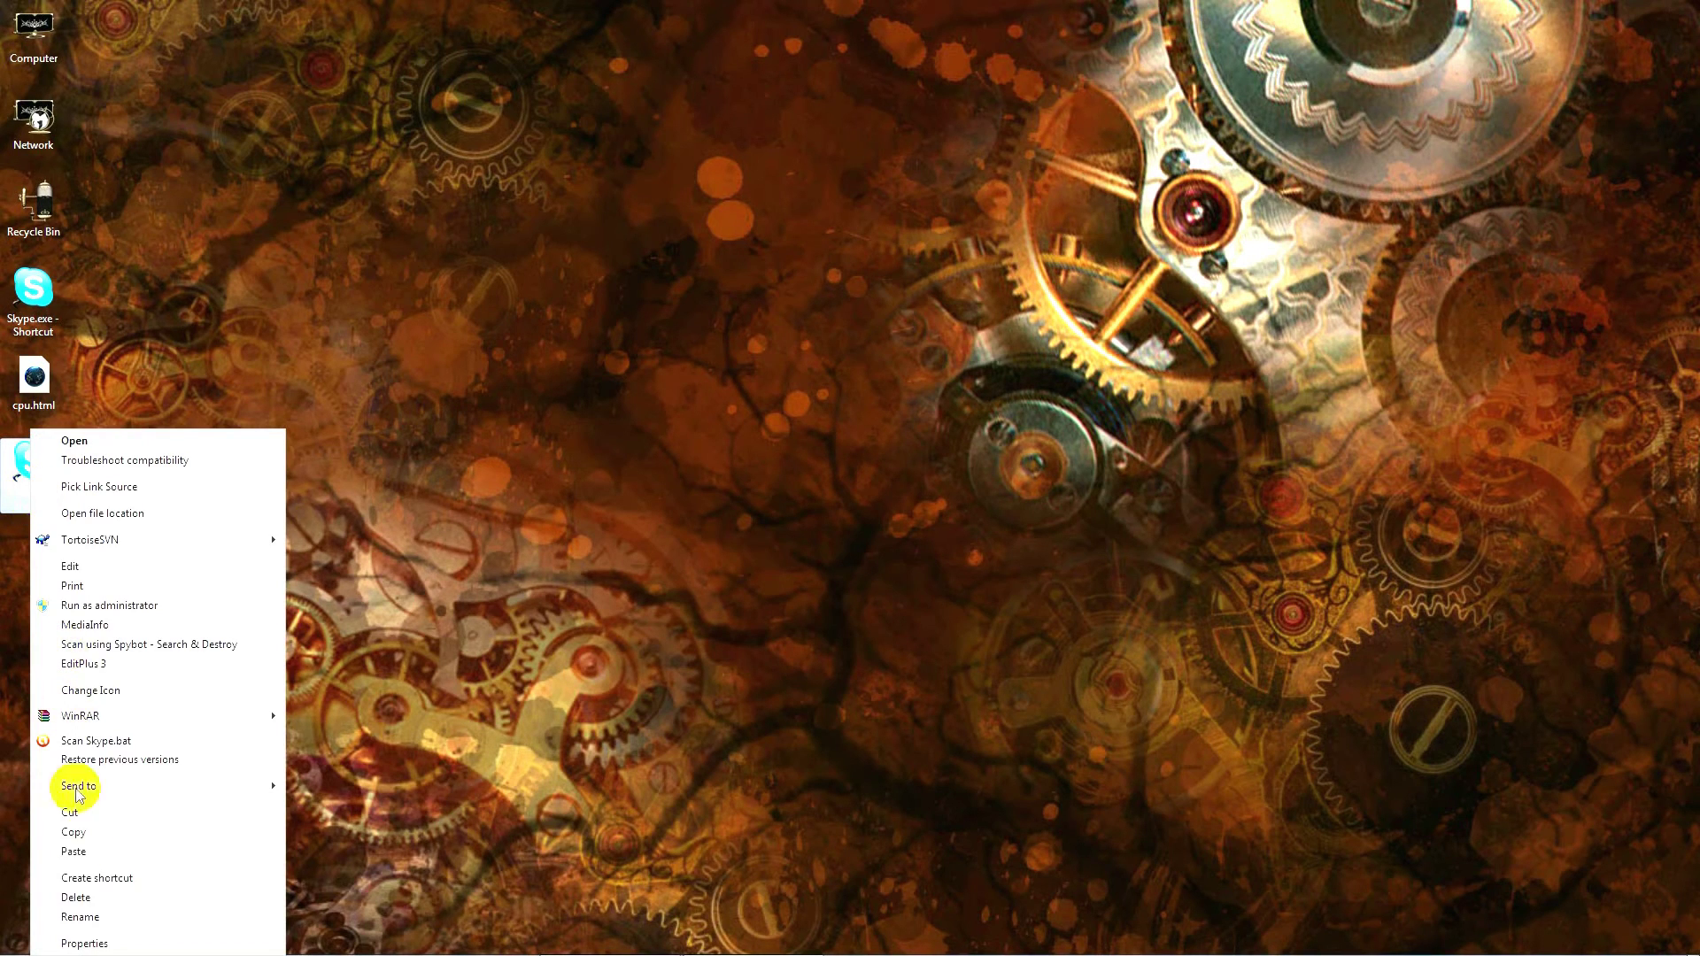
left_click(97, 919)
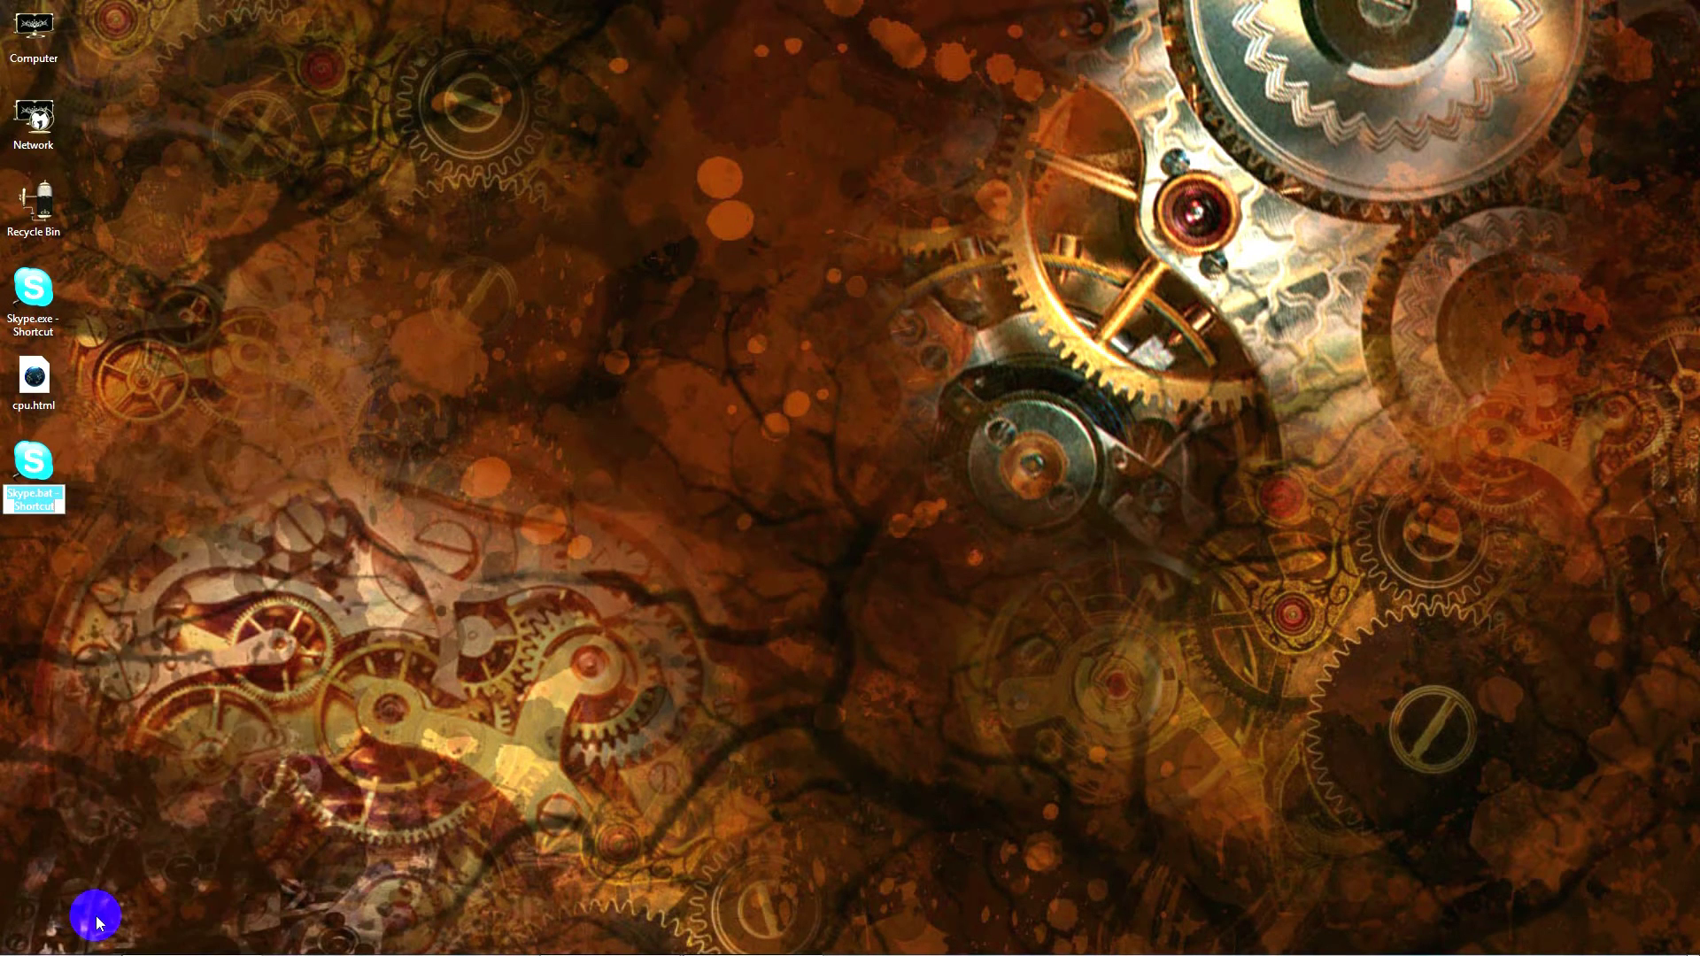
type("Skype")
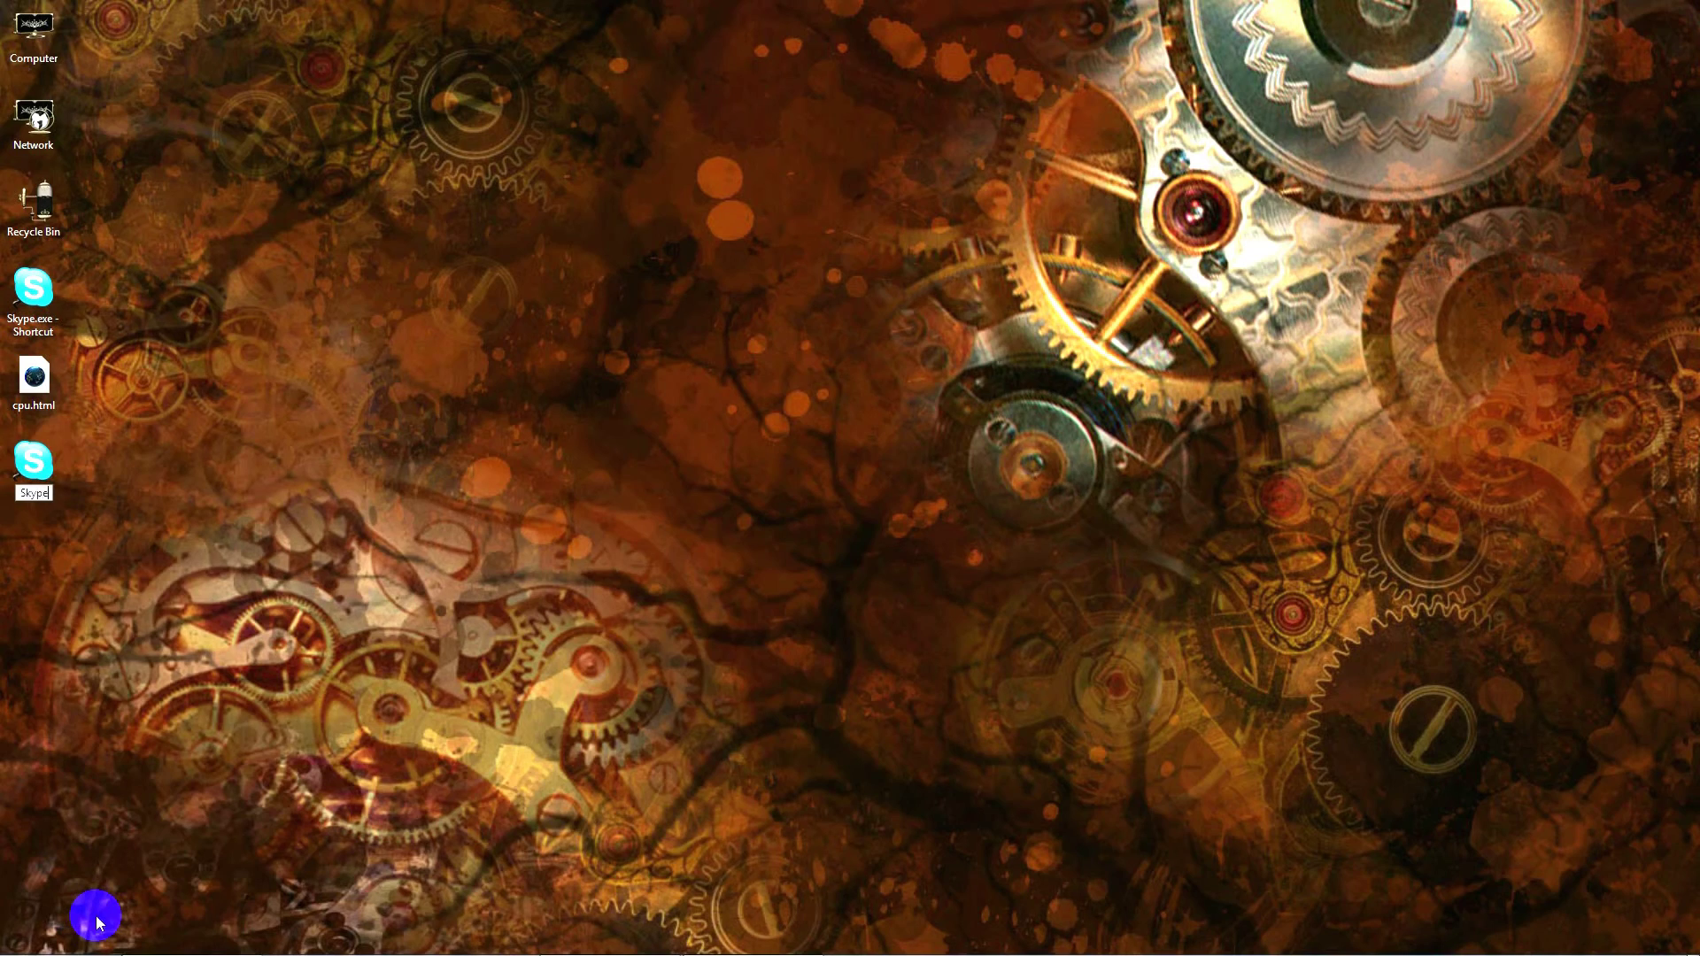
key("Return")
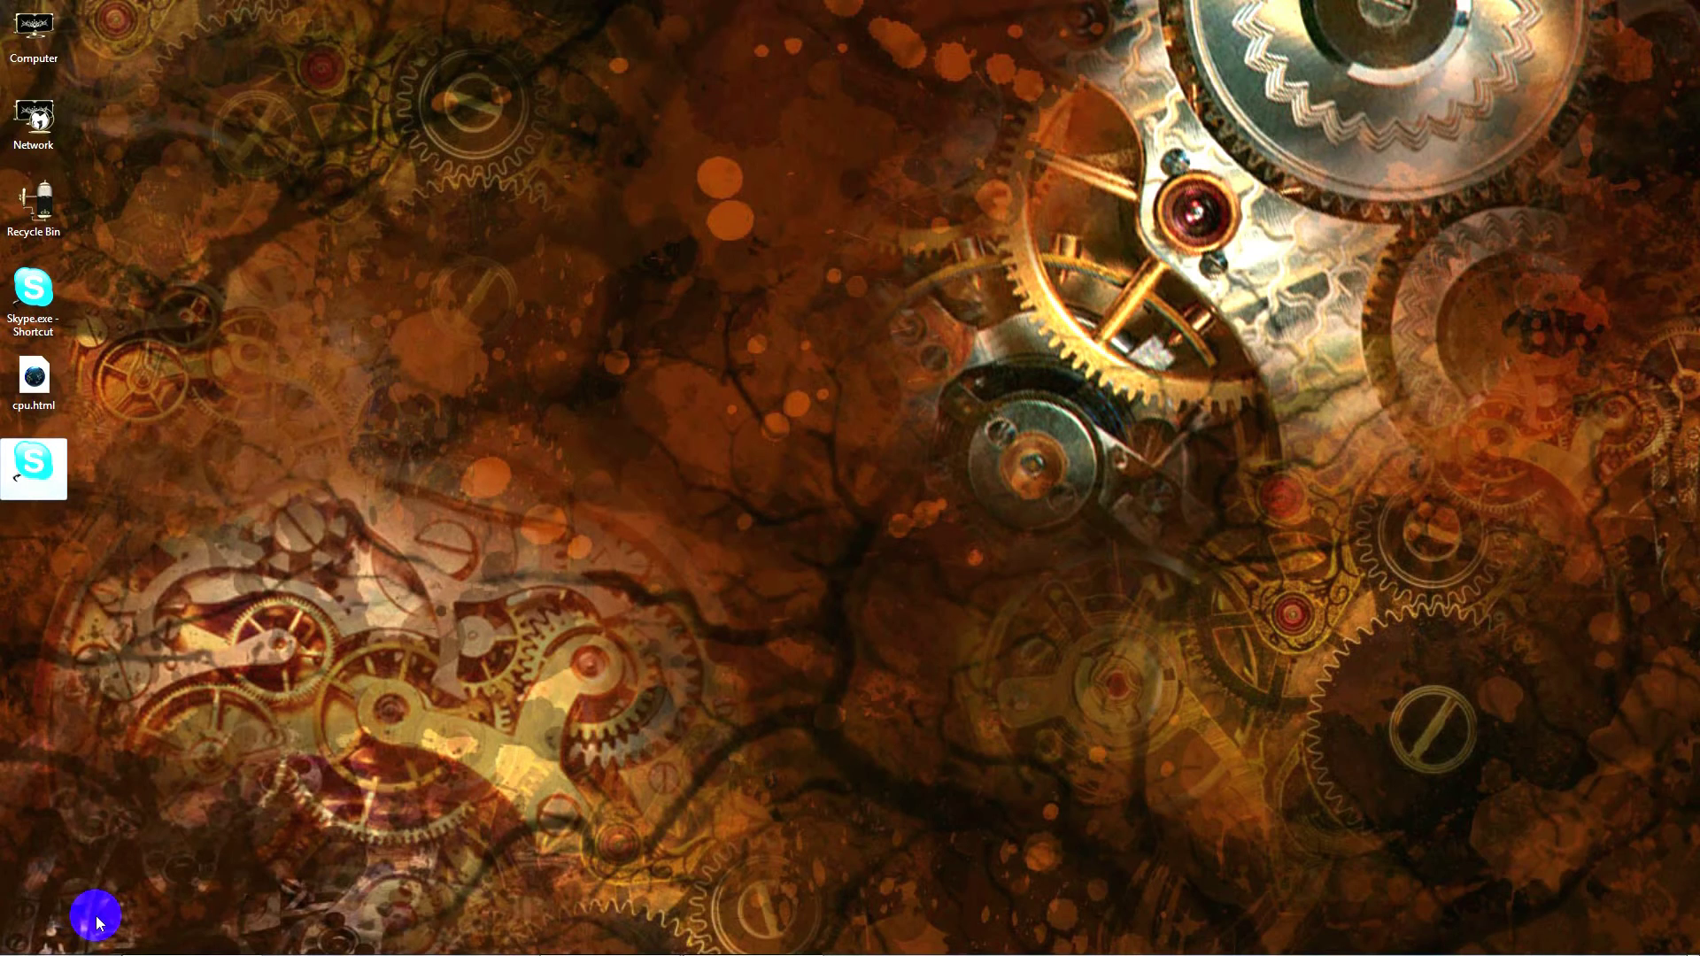
Step: Restore Task Manager from its notification-area icon
mouse_move(1503, 946)
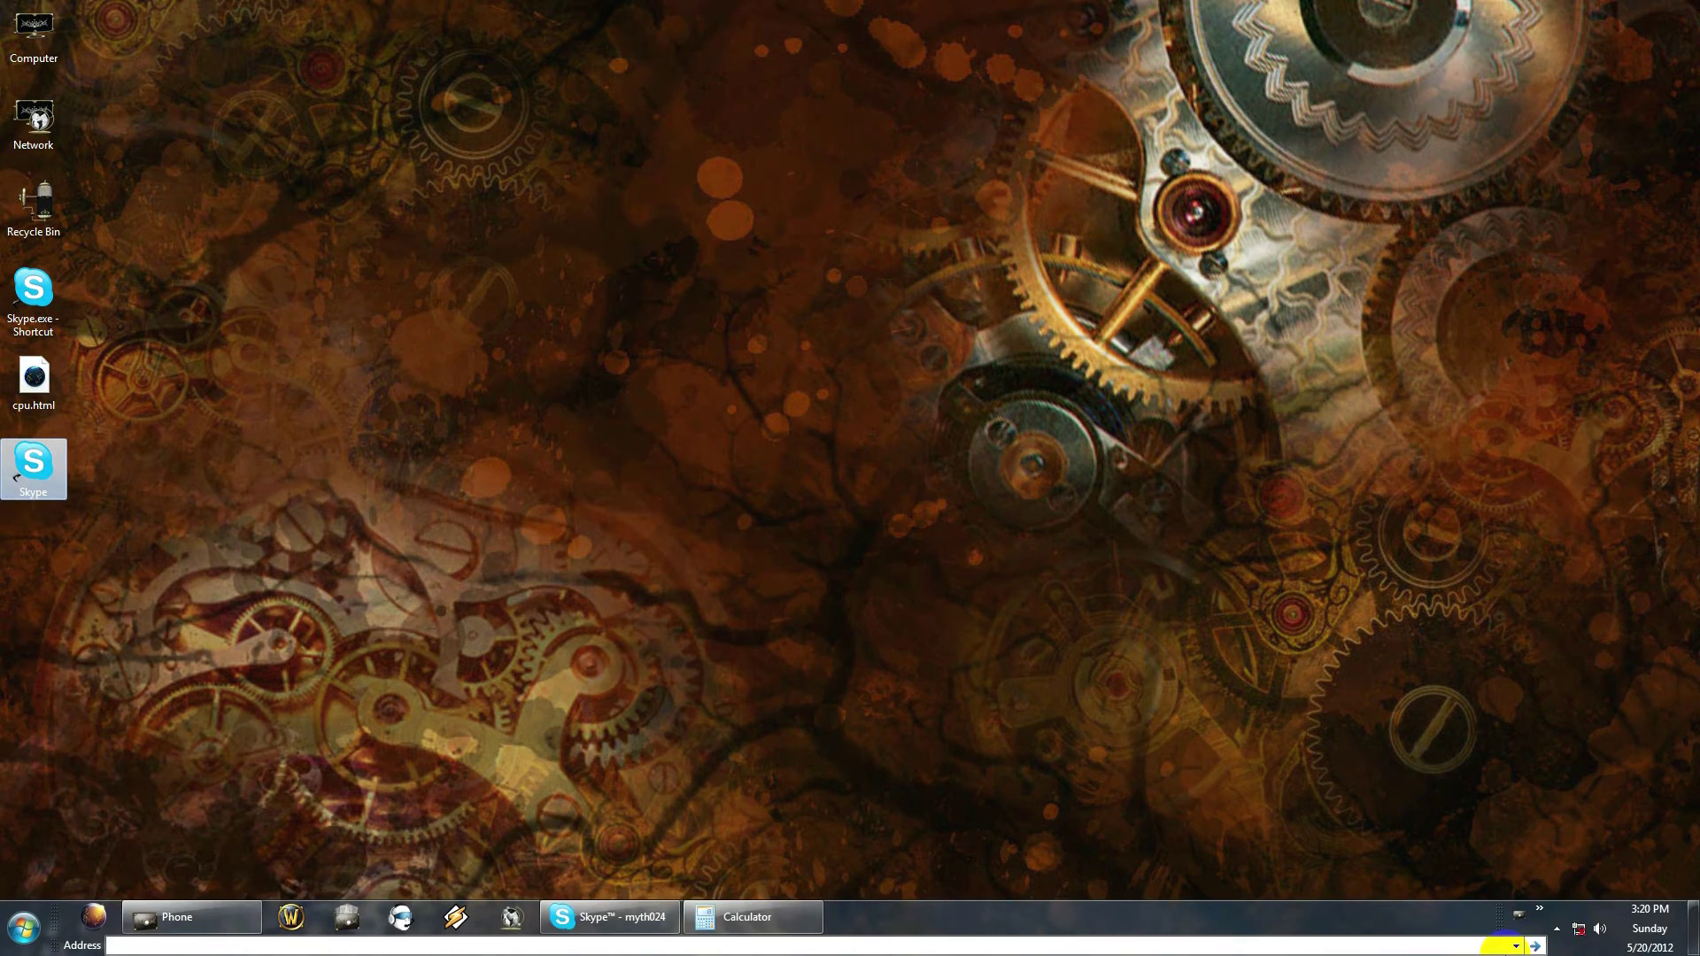
left_click(1557, 928)
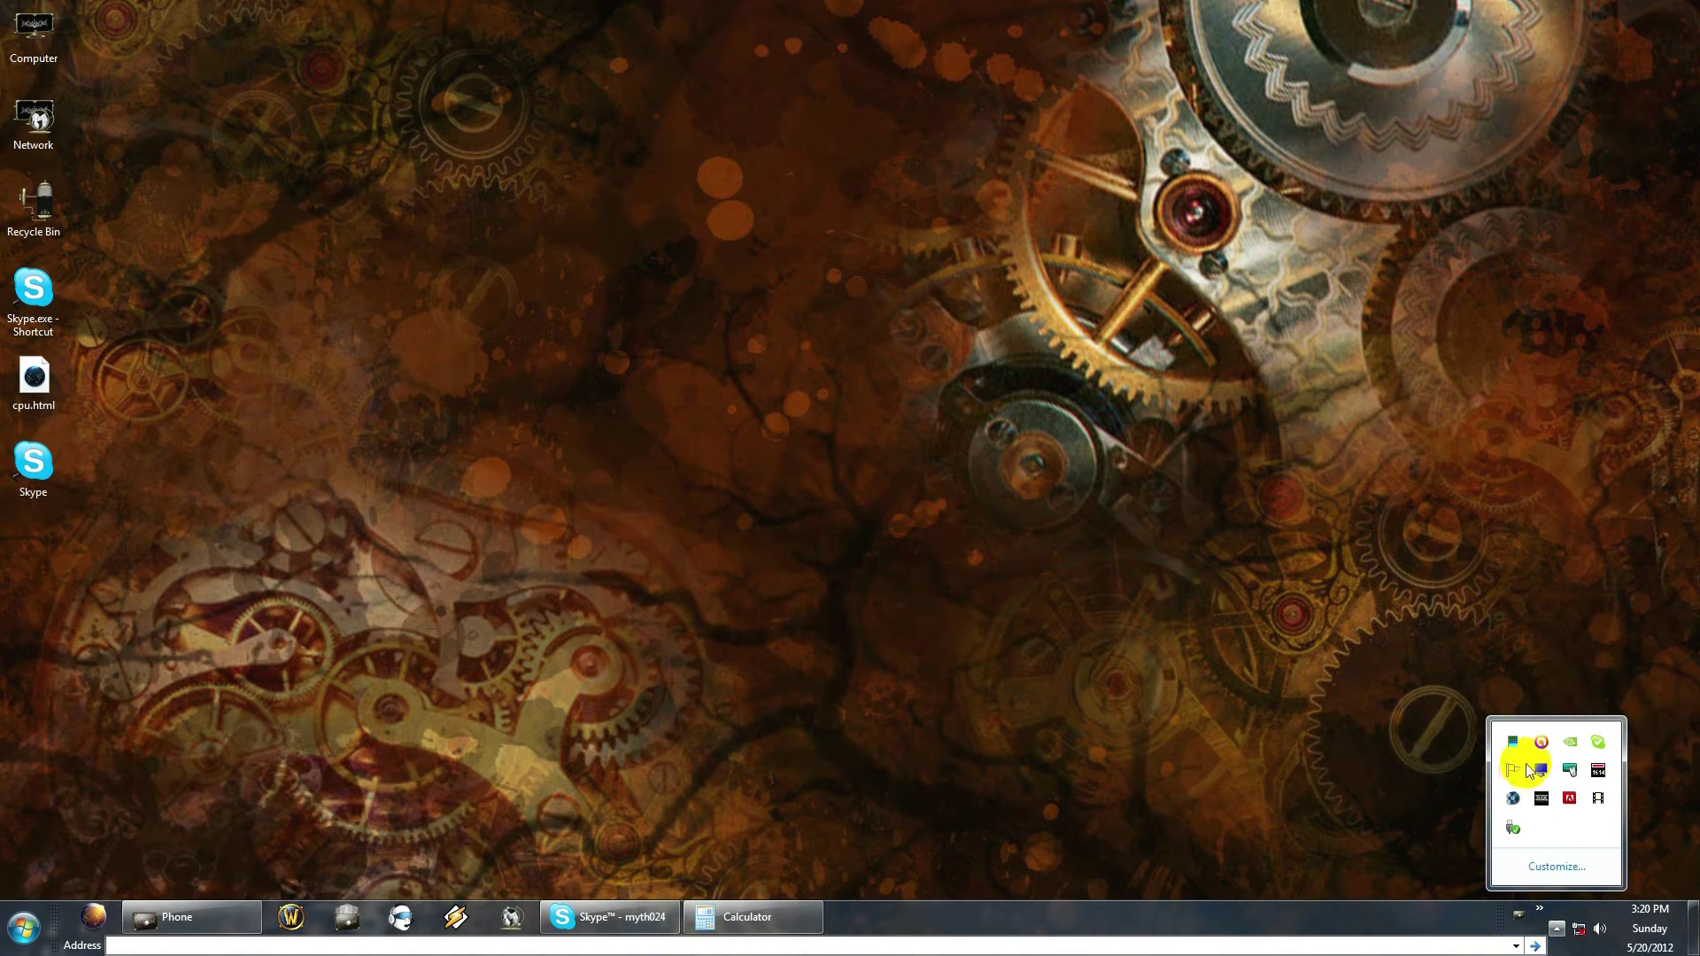
right_click(1513, 743)
left_click(1516, 758)
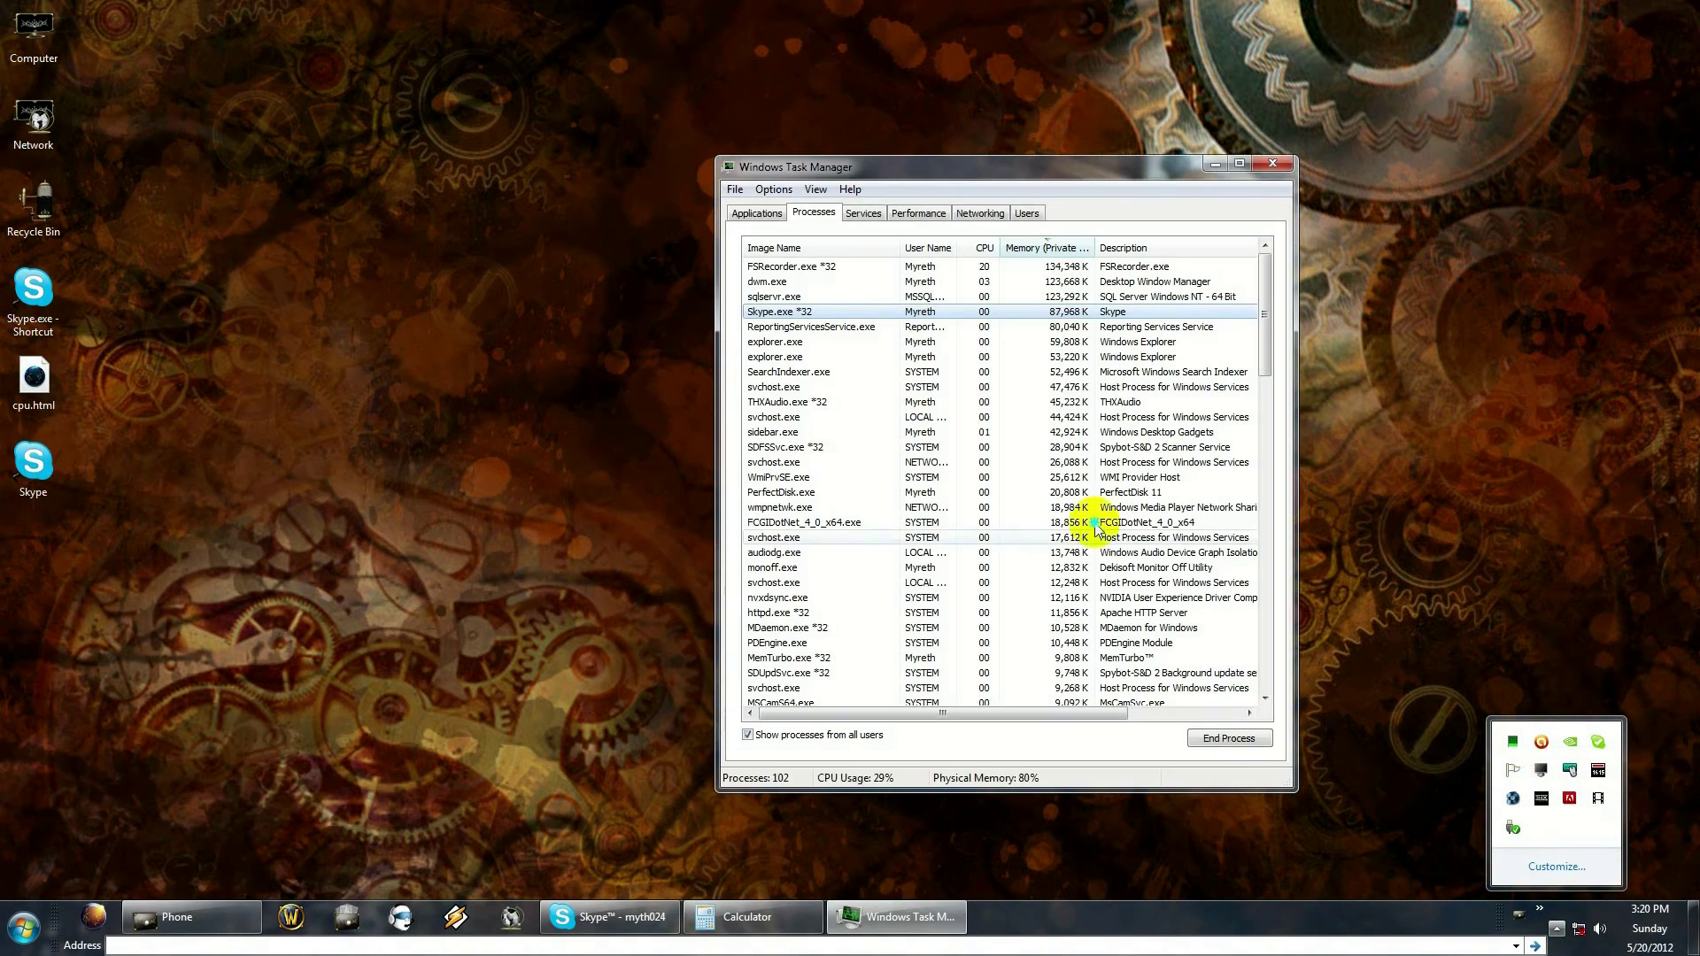
Step: Set Skype.exe's processor affinity to allow all six CPUs 0–5
right_click(772, 328)
left_click(819, 460)
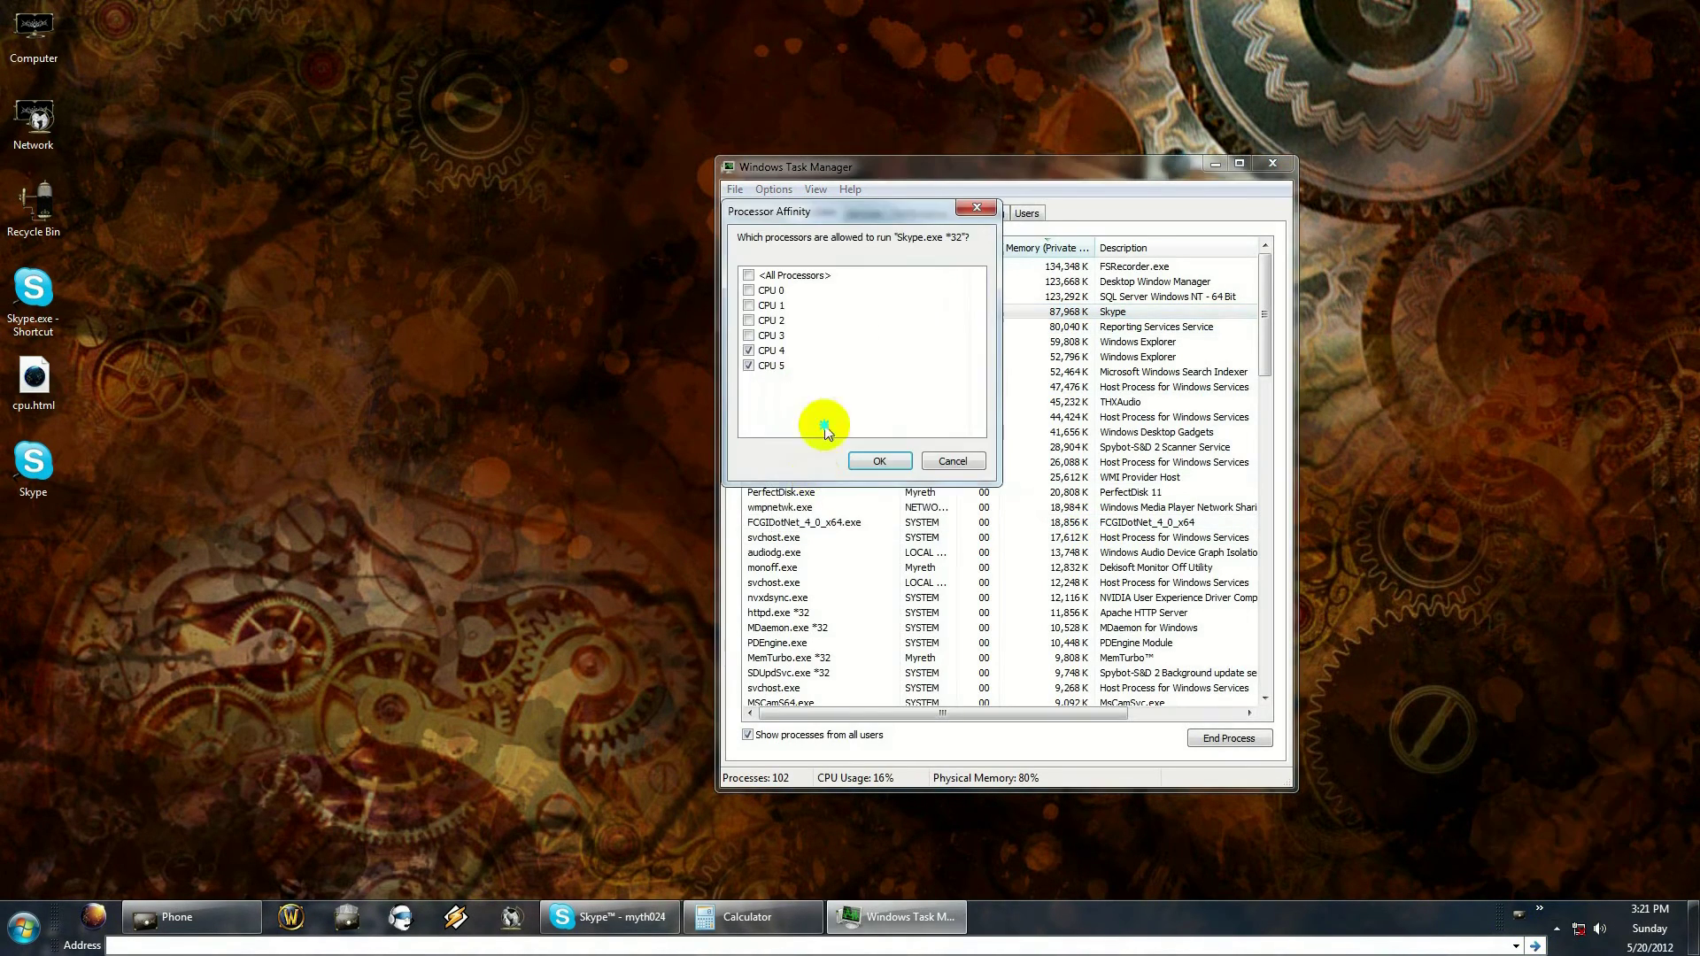
left_click(748, 350)
left_click(749, 334)
left_click(748, 319)
left_click(749, 305)
left_click(749, 292)
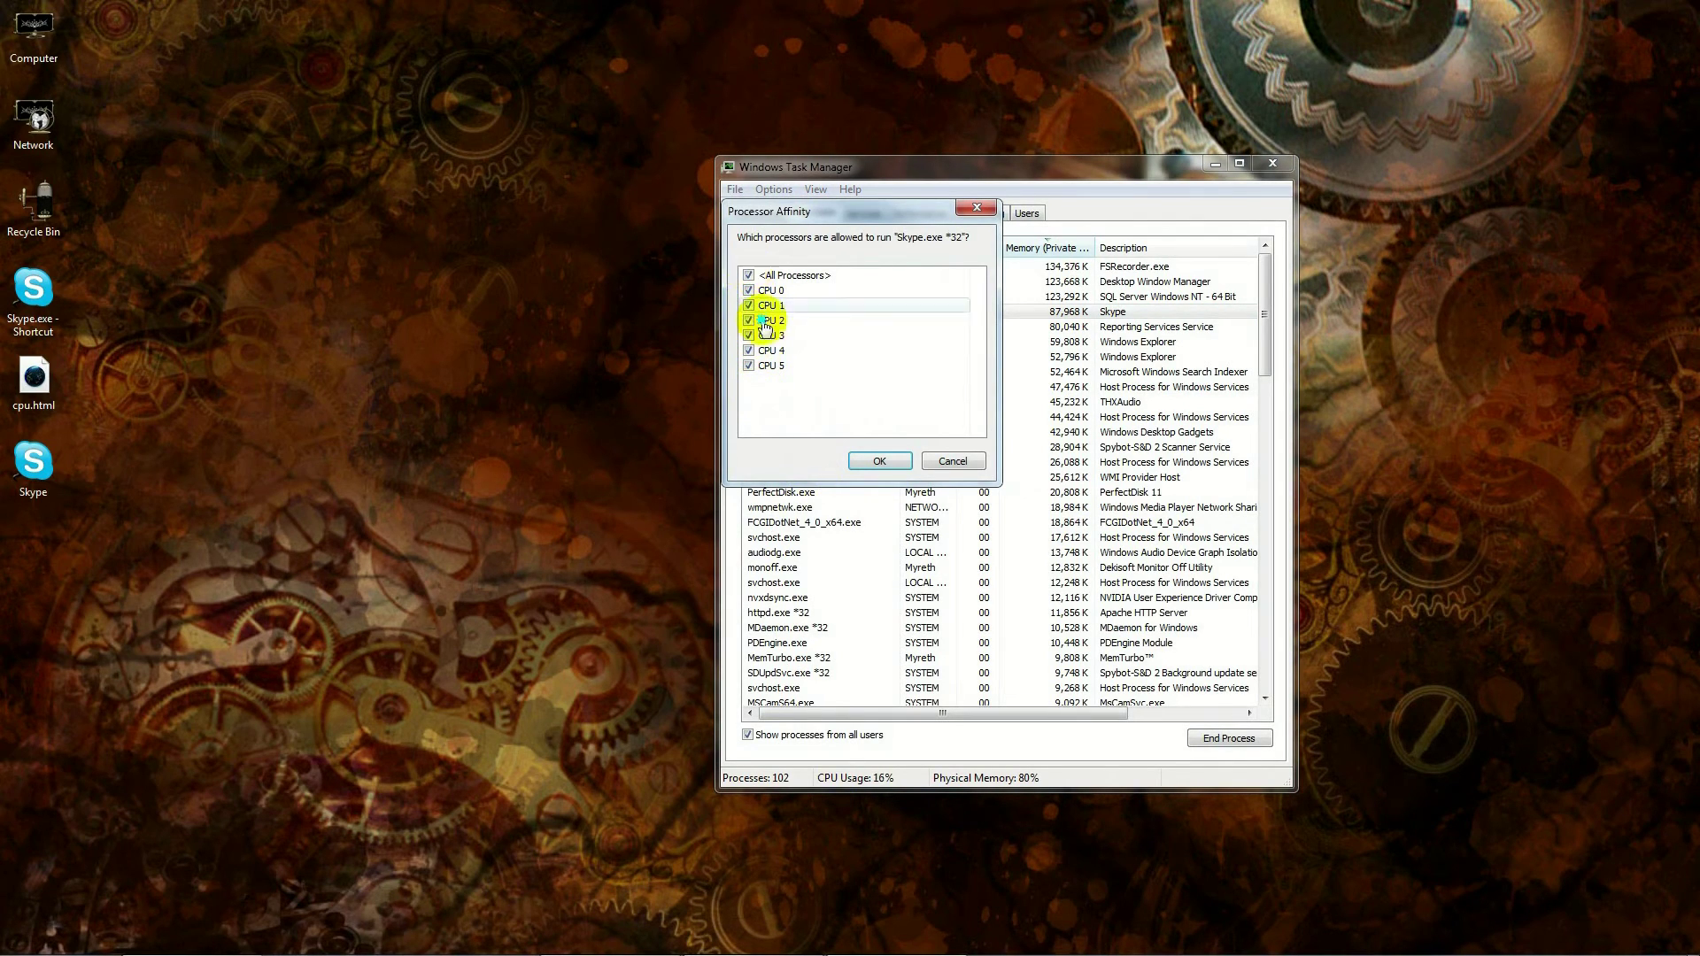
left_click(880, 462)
Step: Reopen Skype.exe's affinity settings and confirm them with OK
right_click(845, 313)
left_click(901, 475)
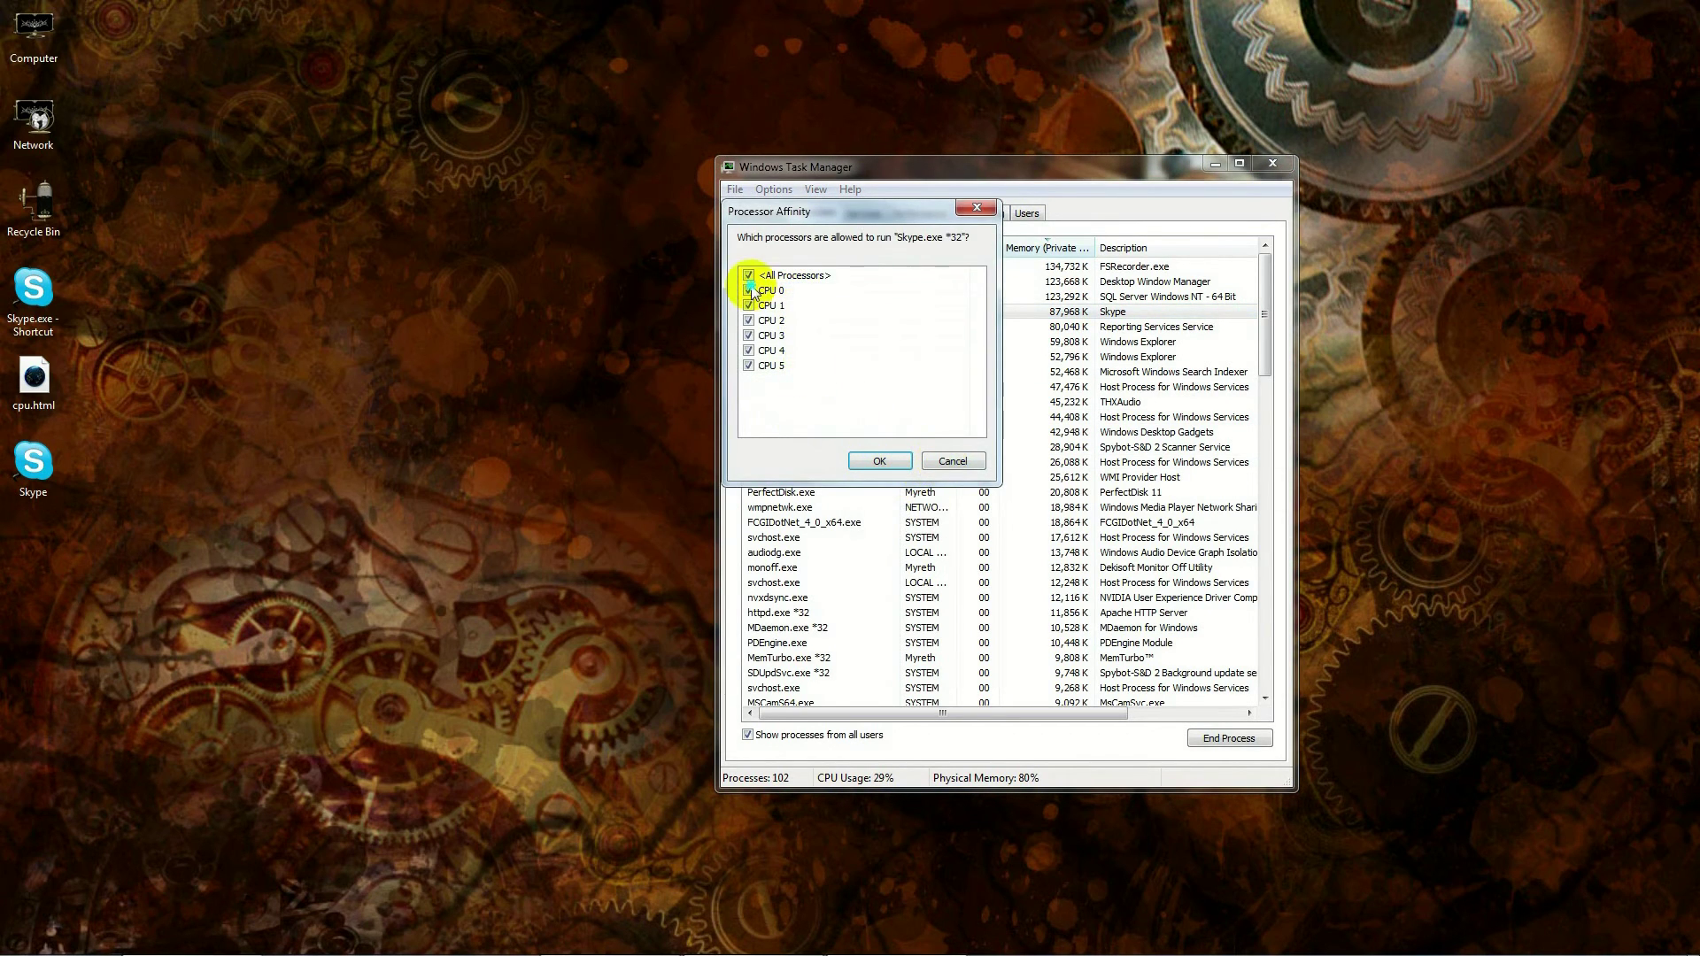
left_click(872, 459)
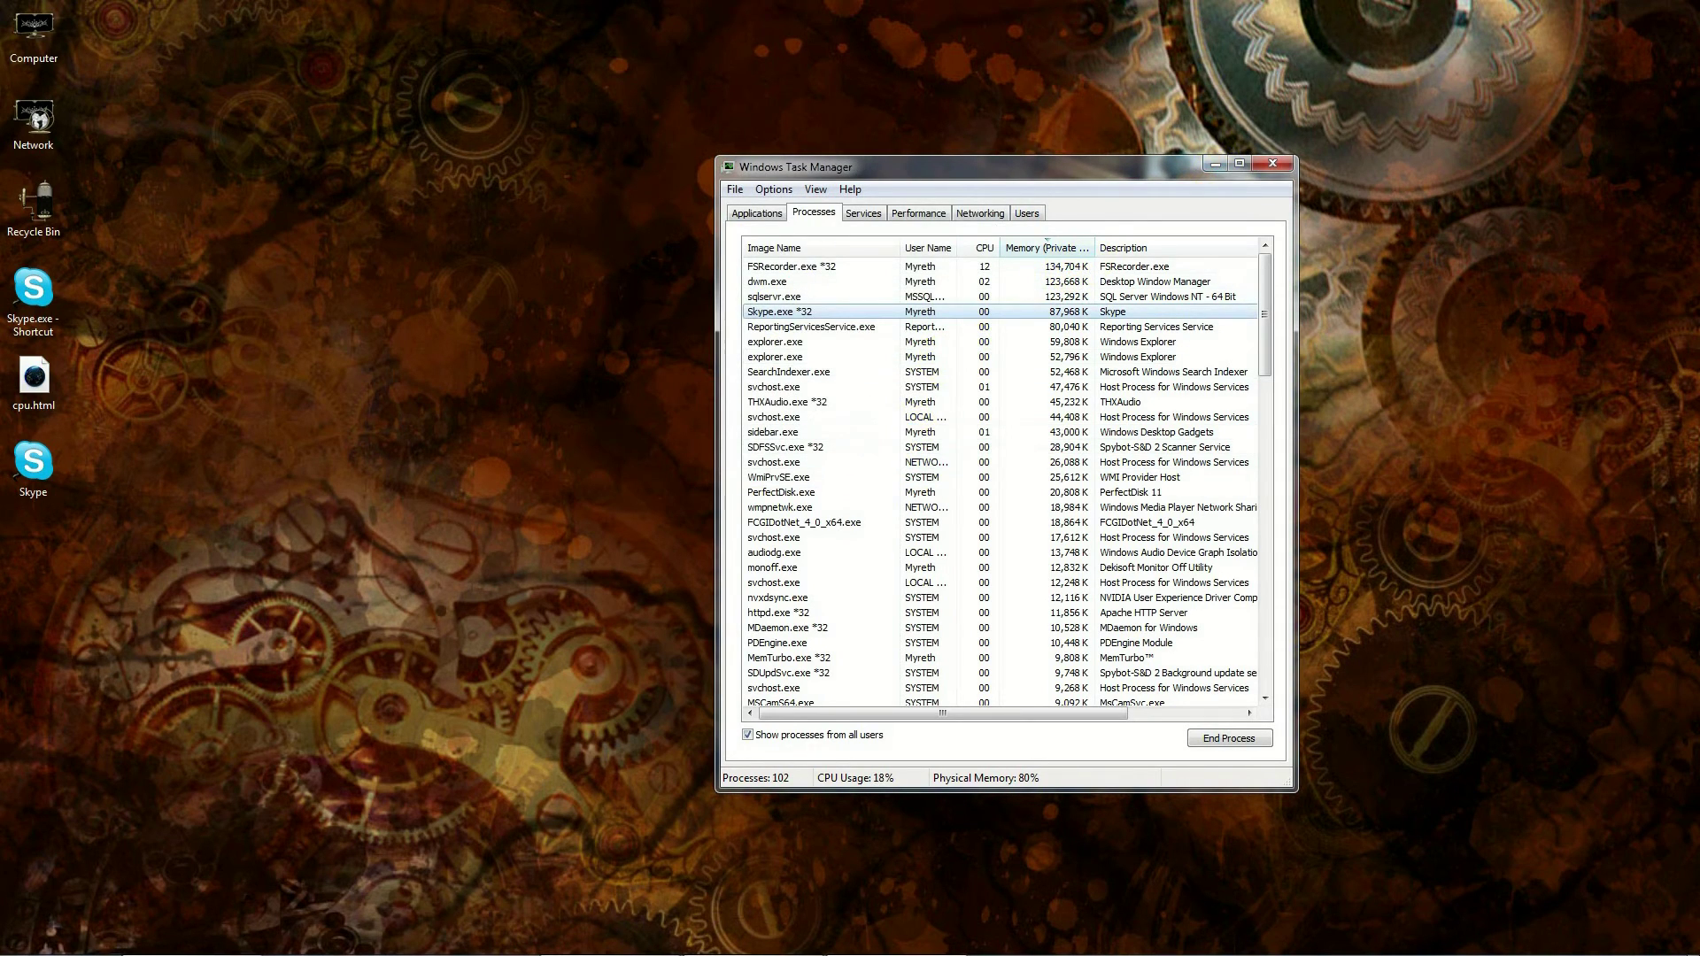
Step: Quit Skype from the tray and relaunch it from the Skype.exe shortcut
mouse_move(1683, 948)
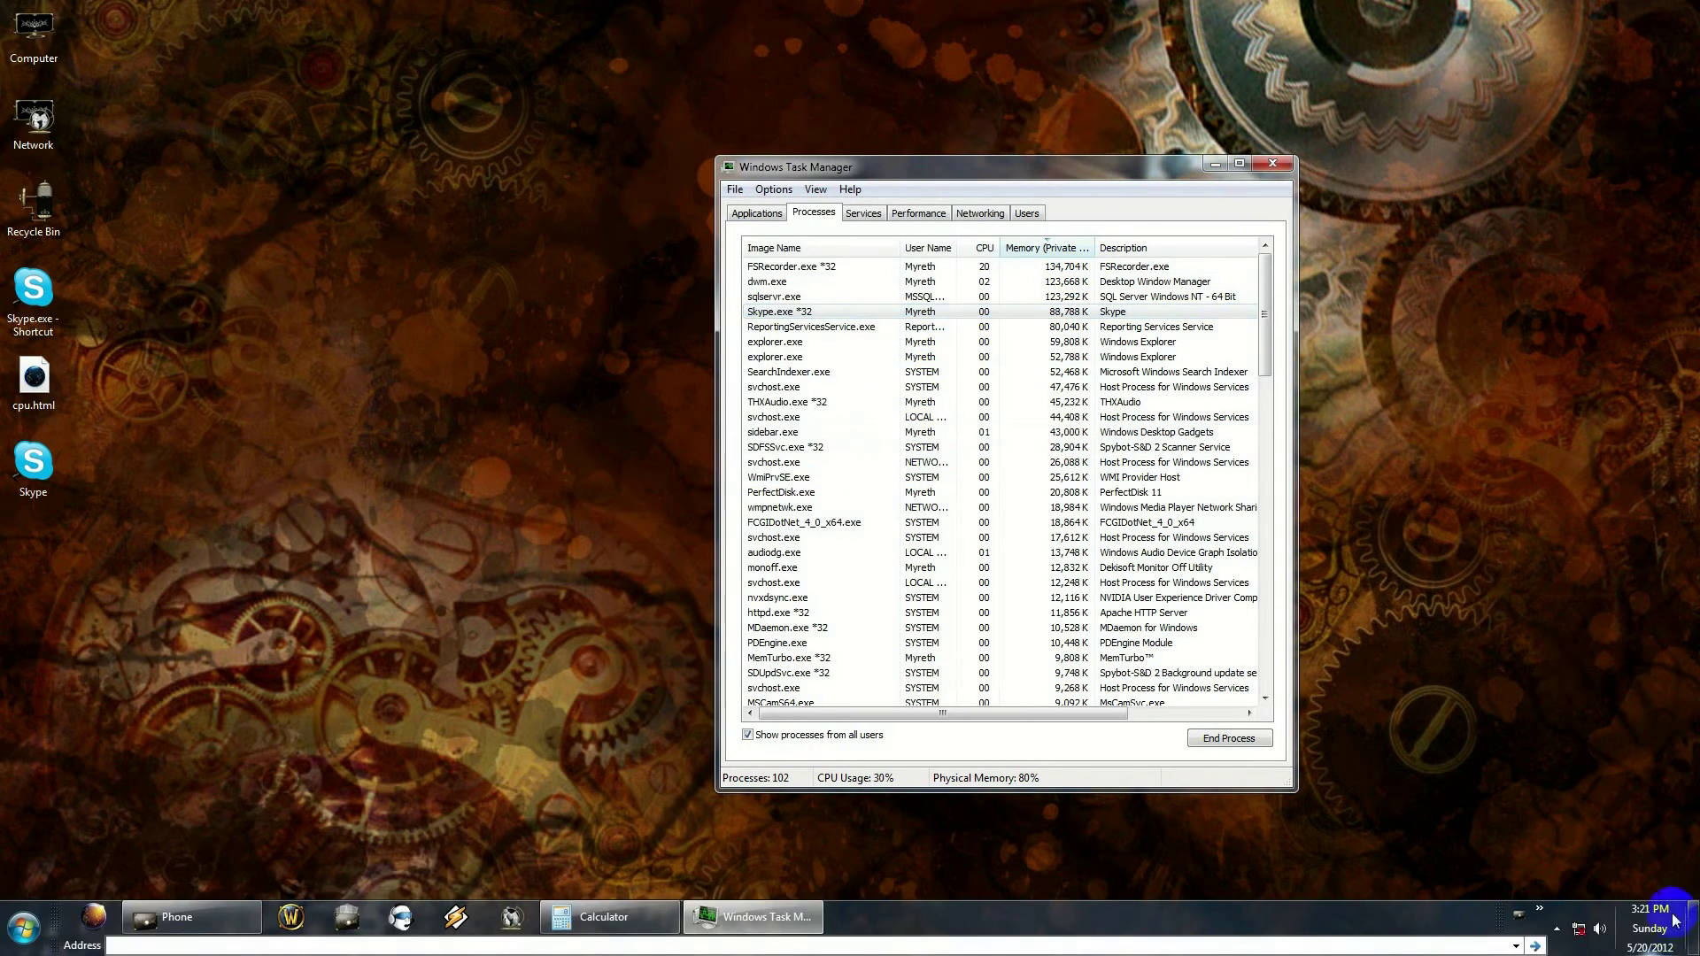
left_click(1551, 932)
right_click(1601, 743)
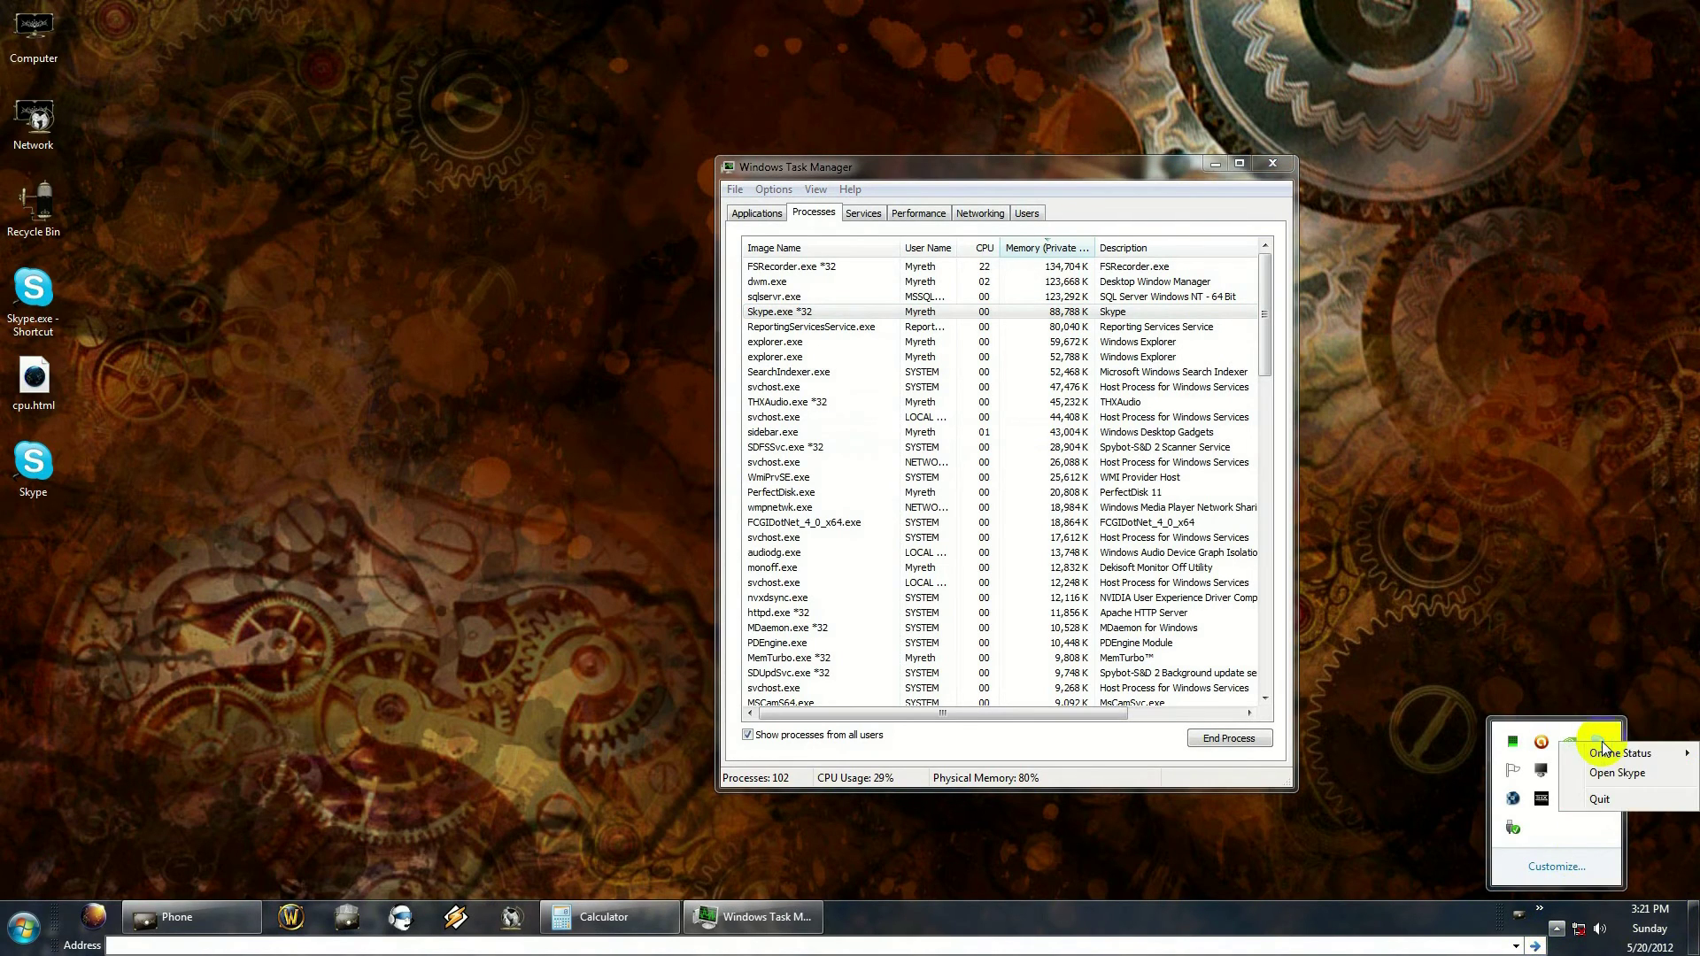
left_click(1605, 797)
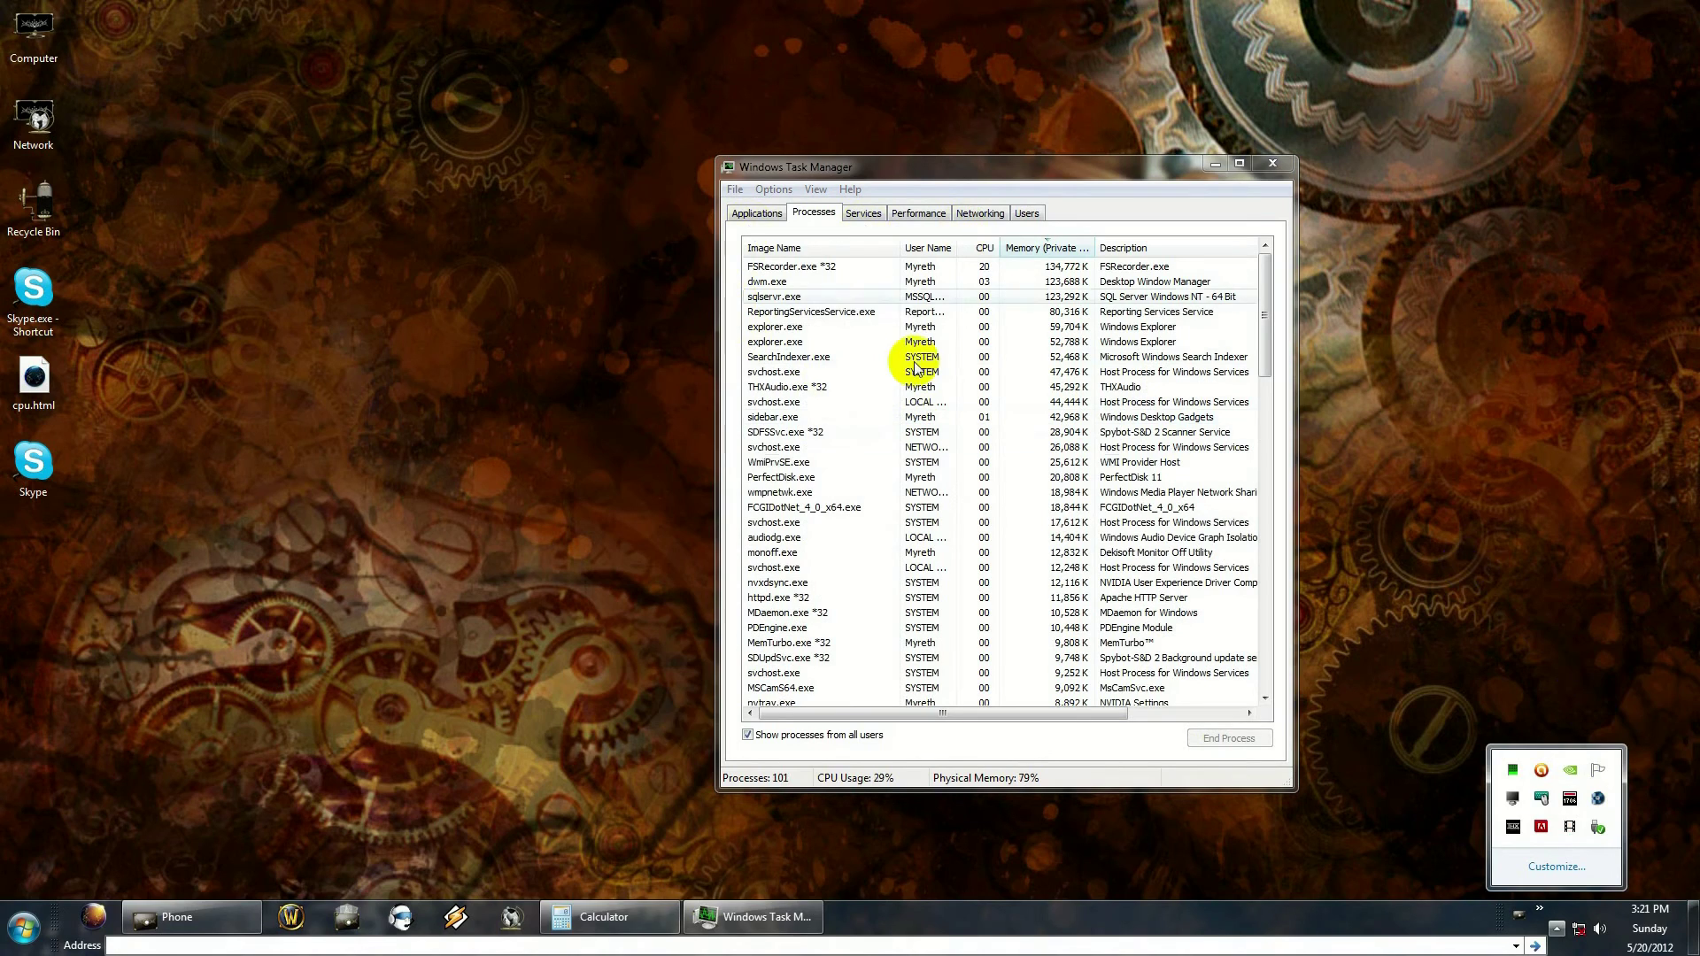
double_click(31, 301)
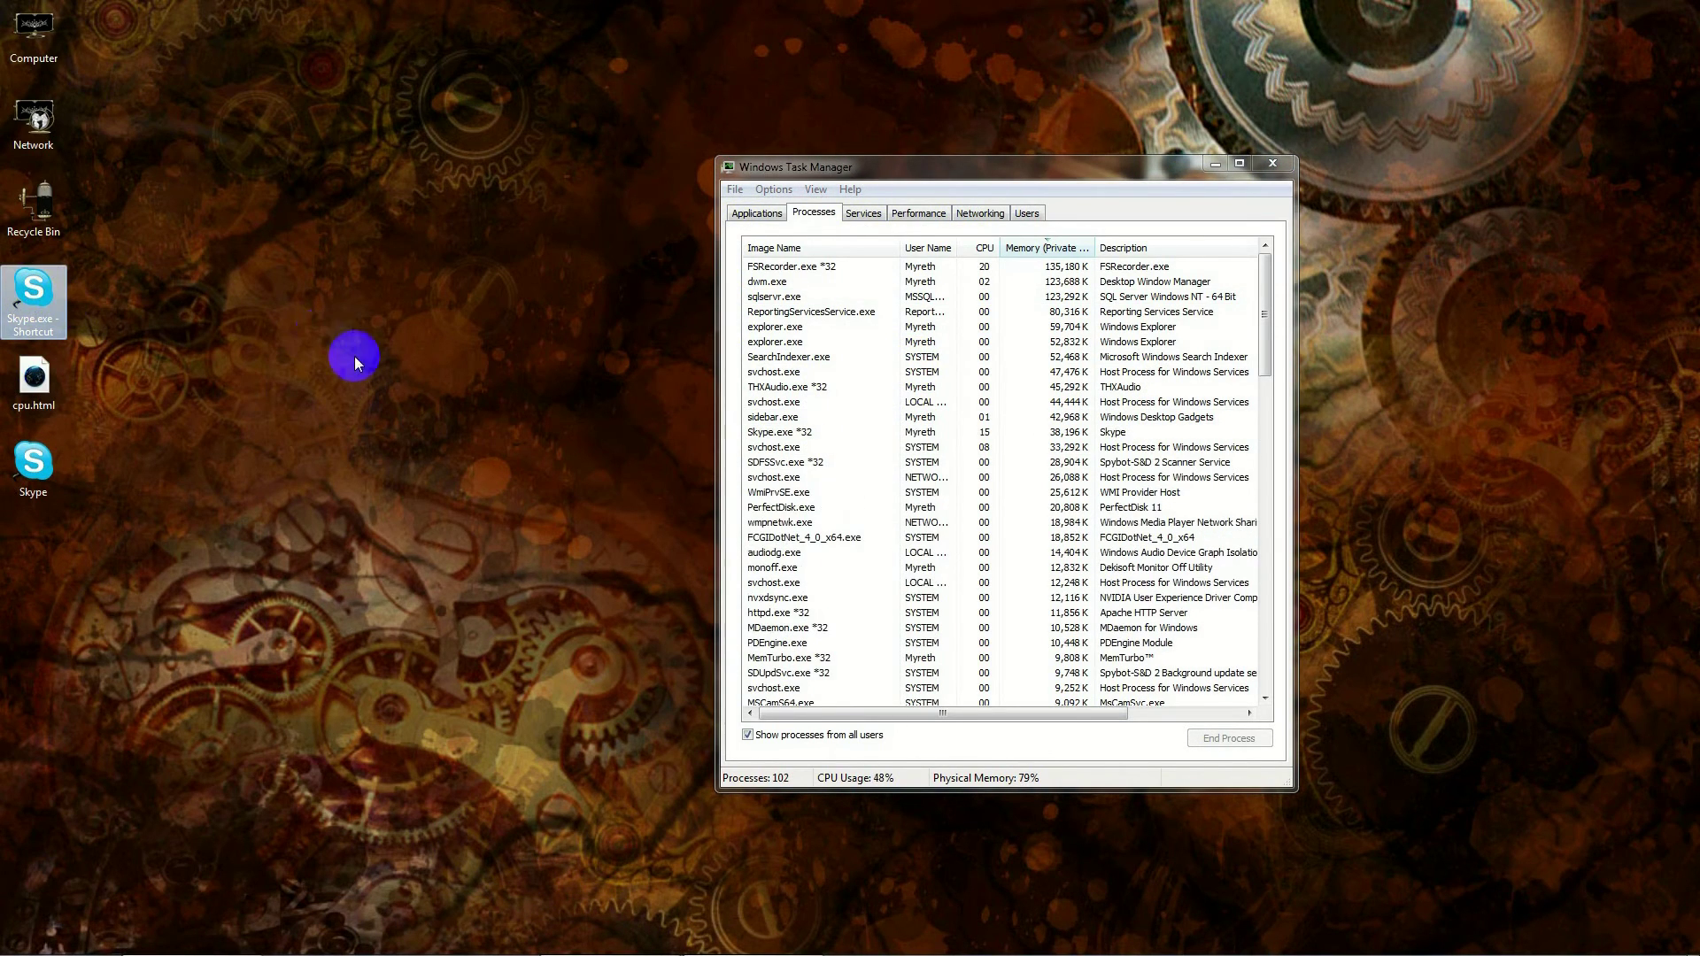
Step: Check that the relaunched Skype.exe's affinity allows all CPUs 0–5, then cancel
left_click(757, 213)
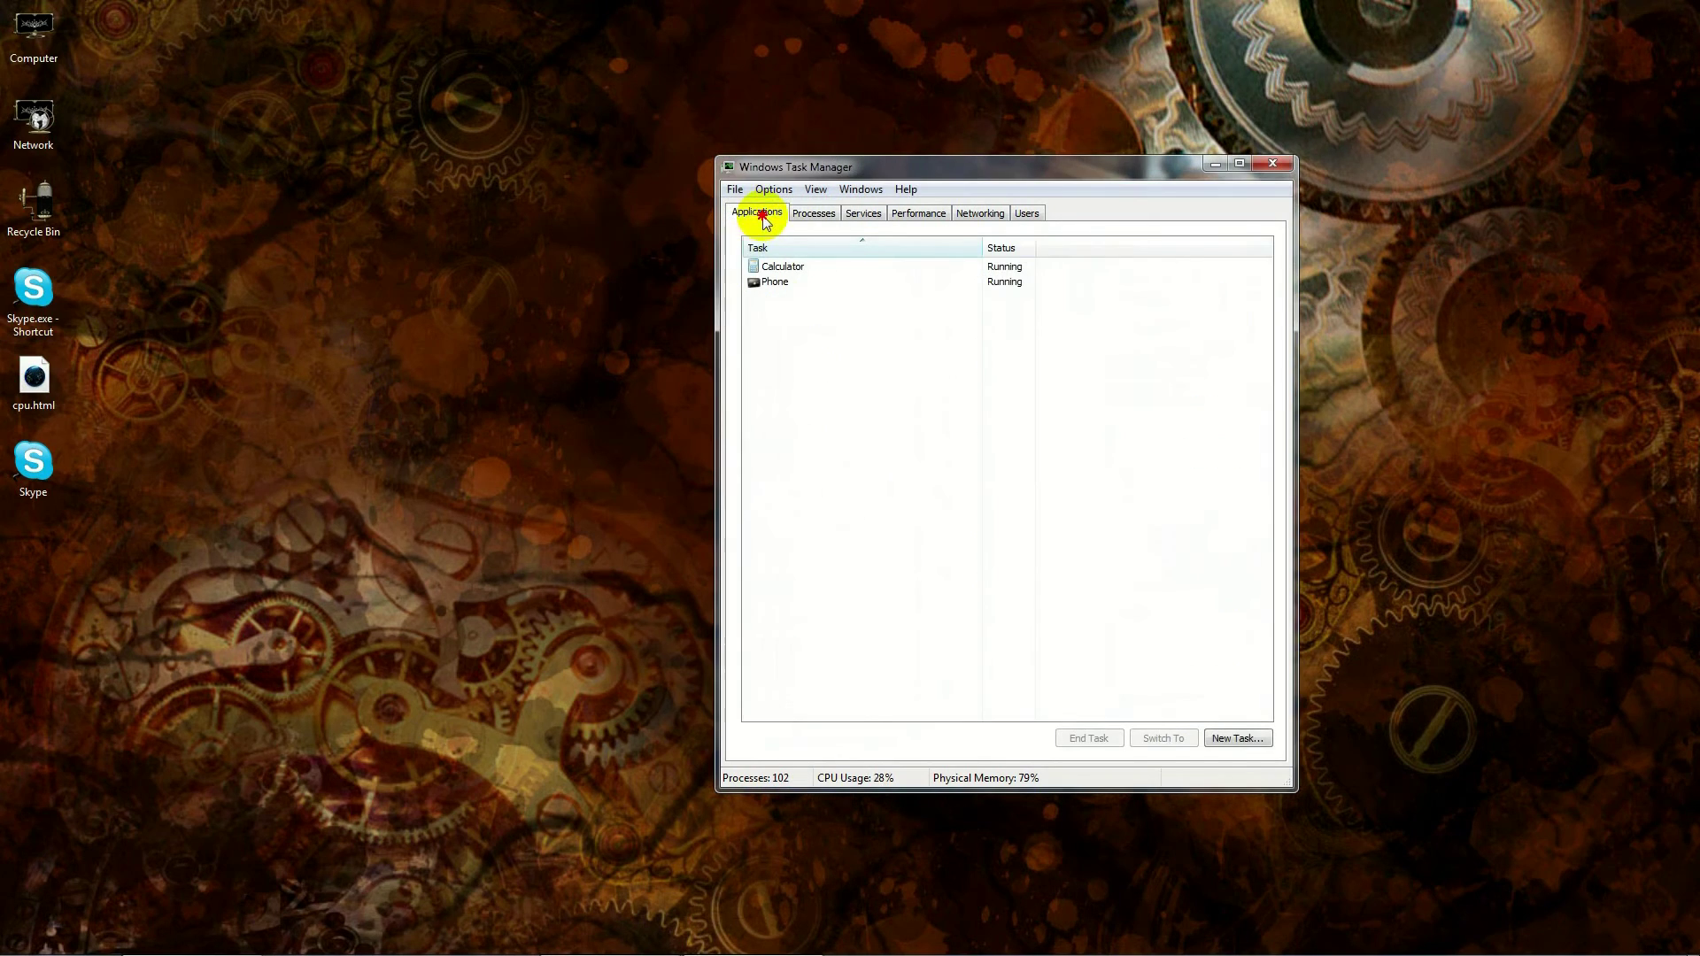
right_click(800, 302)
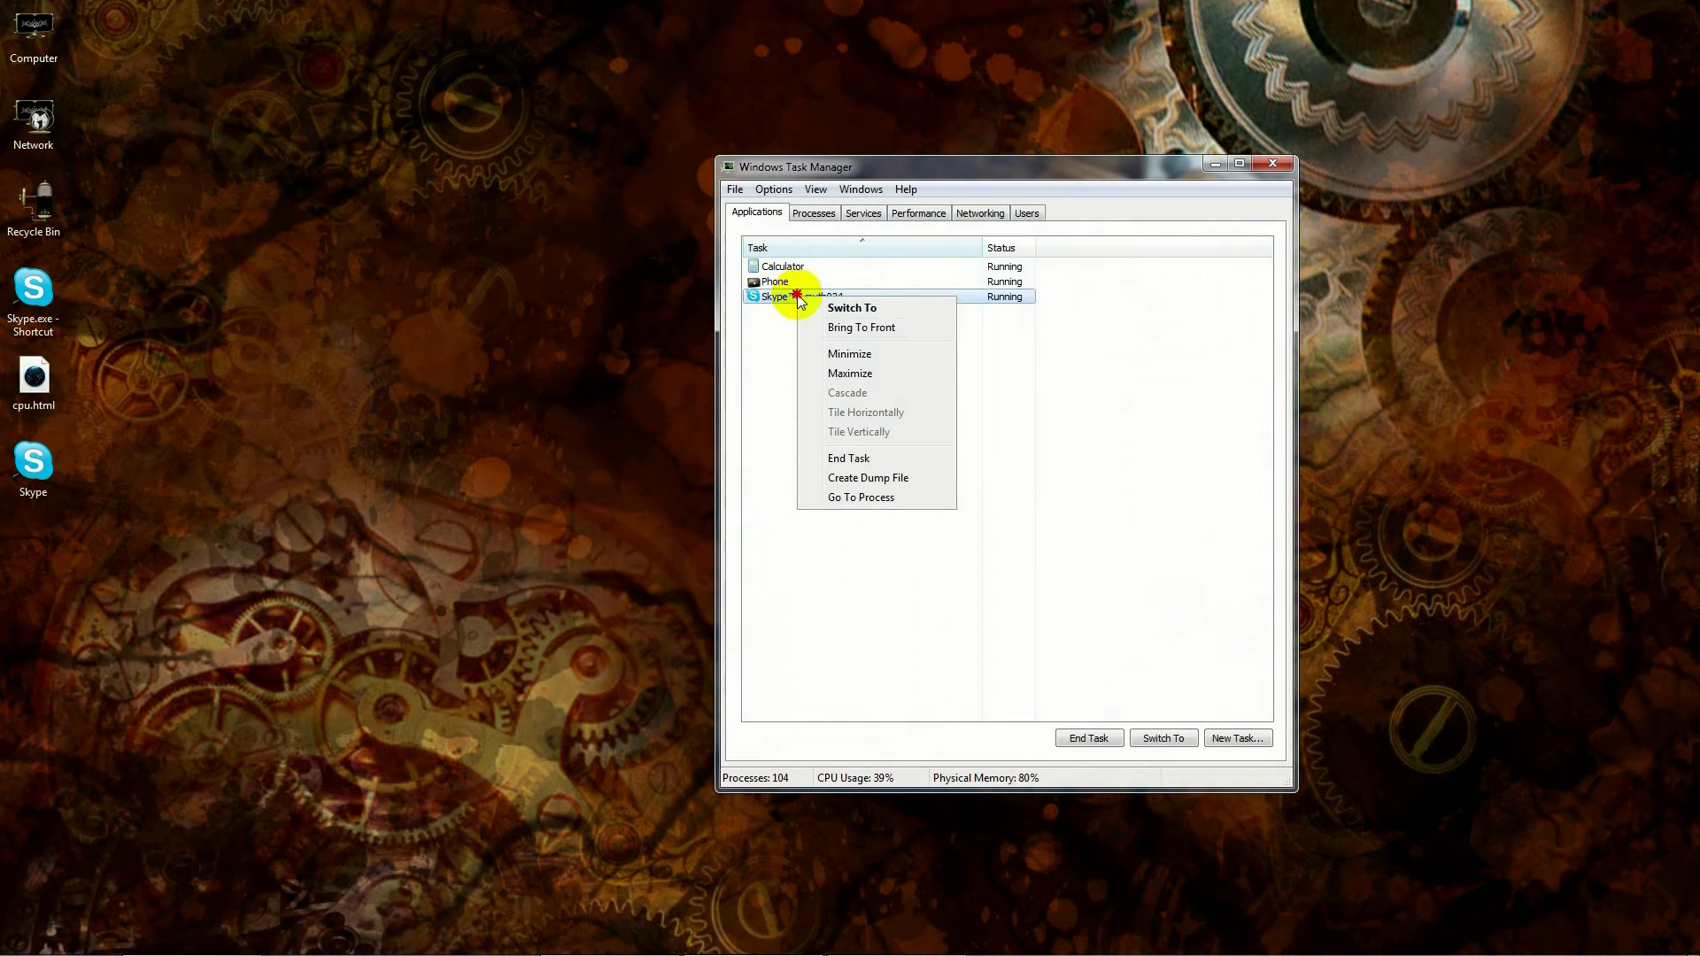
left_click(833, 494)
right_click(803, 330)
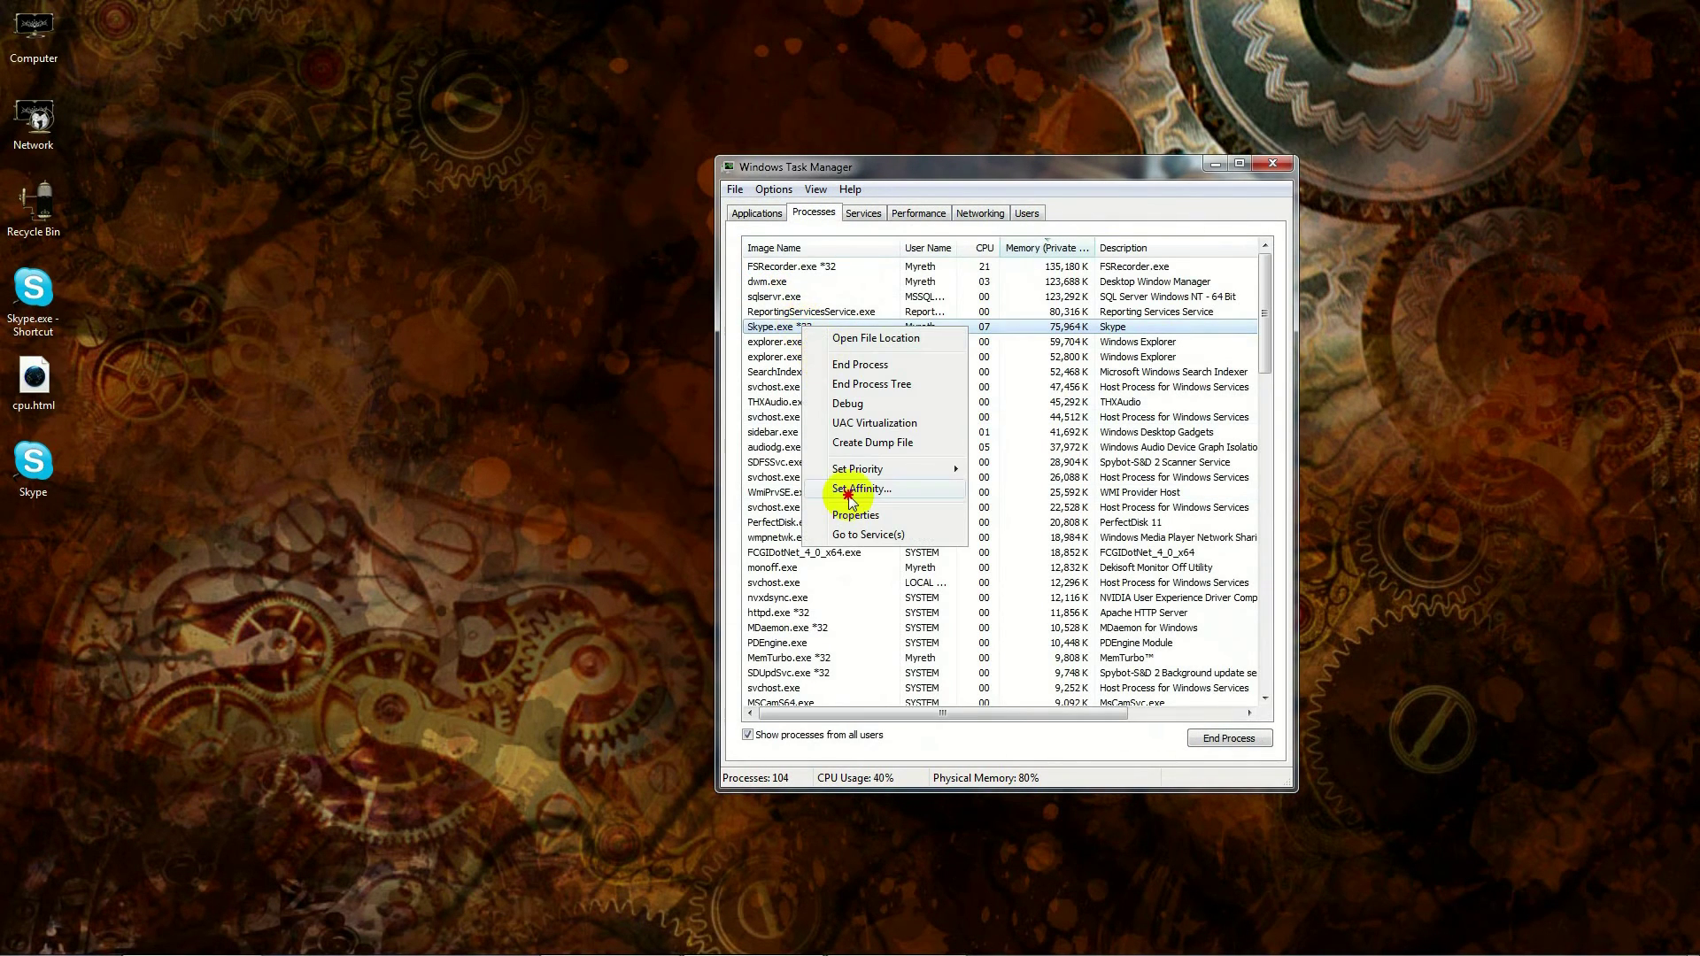
left_click(850, 494)
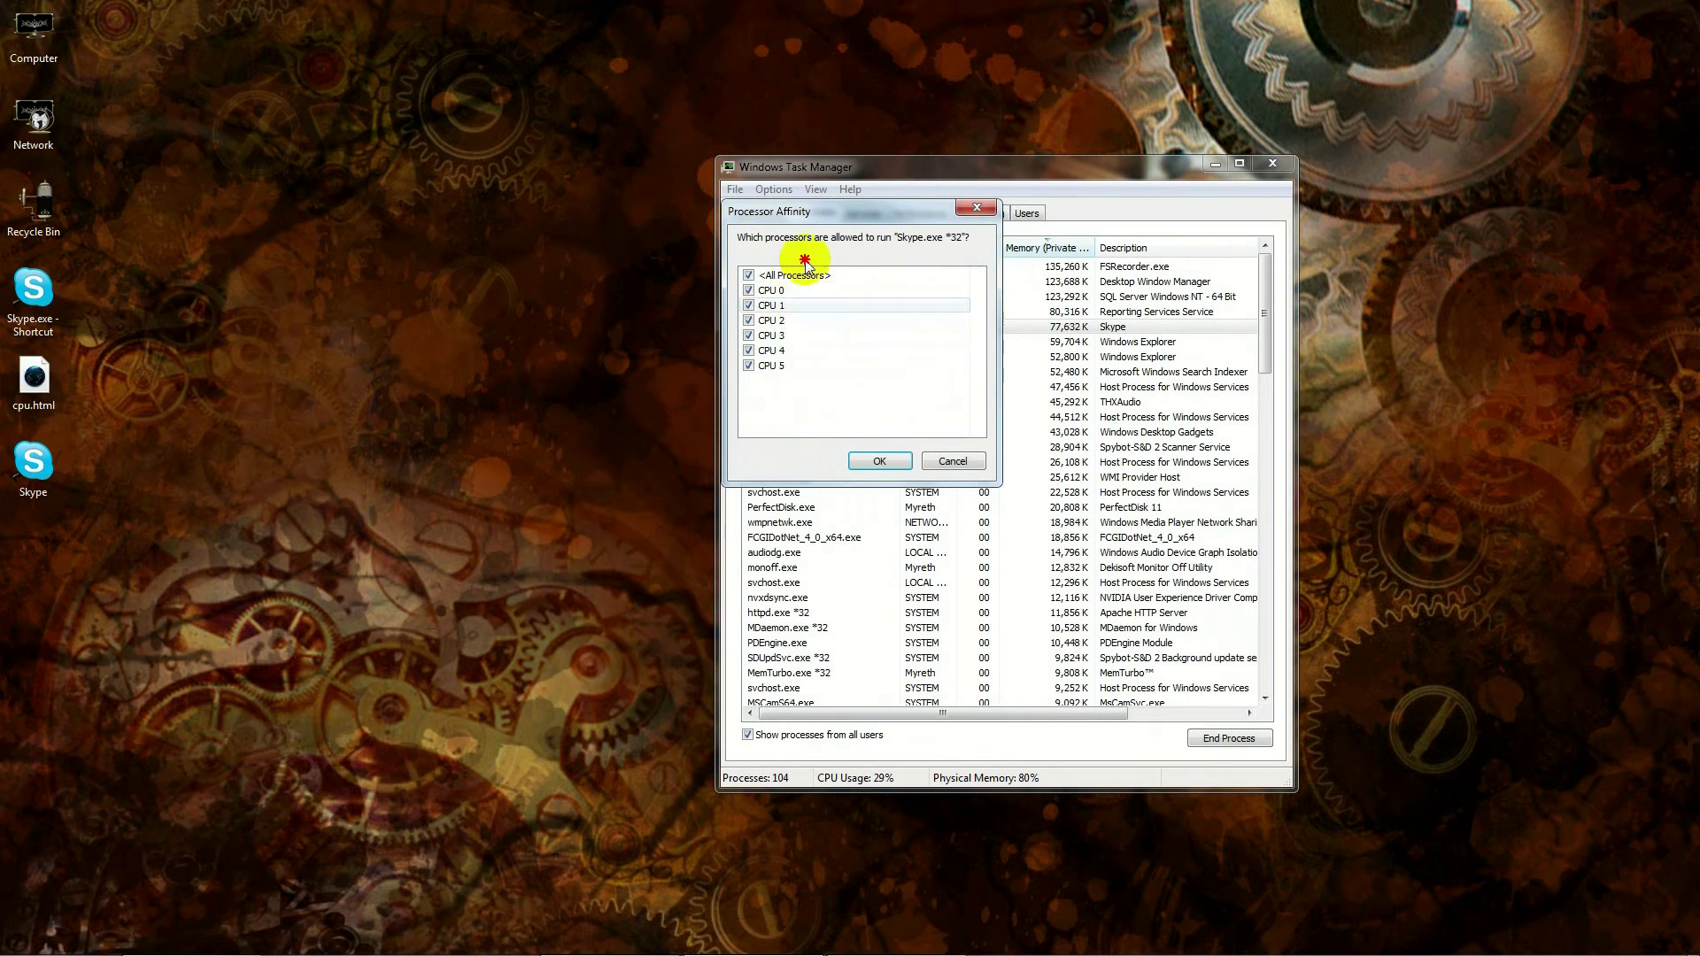
left_click(950, 462)
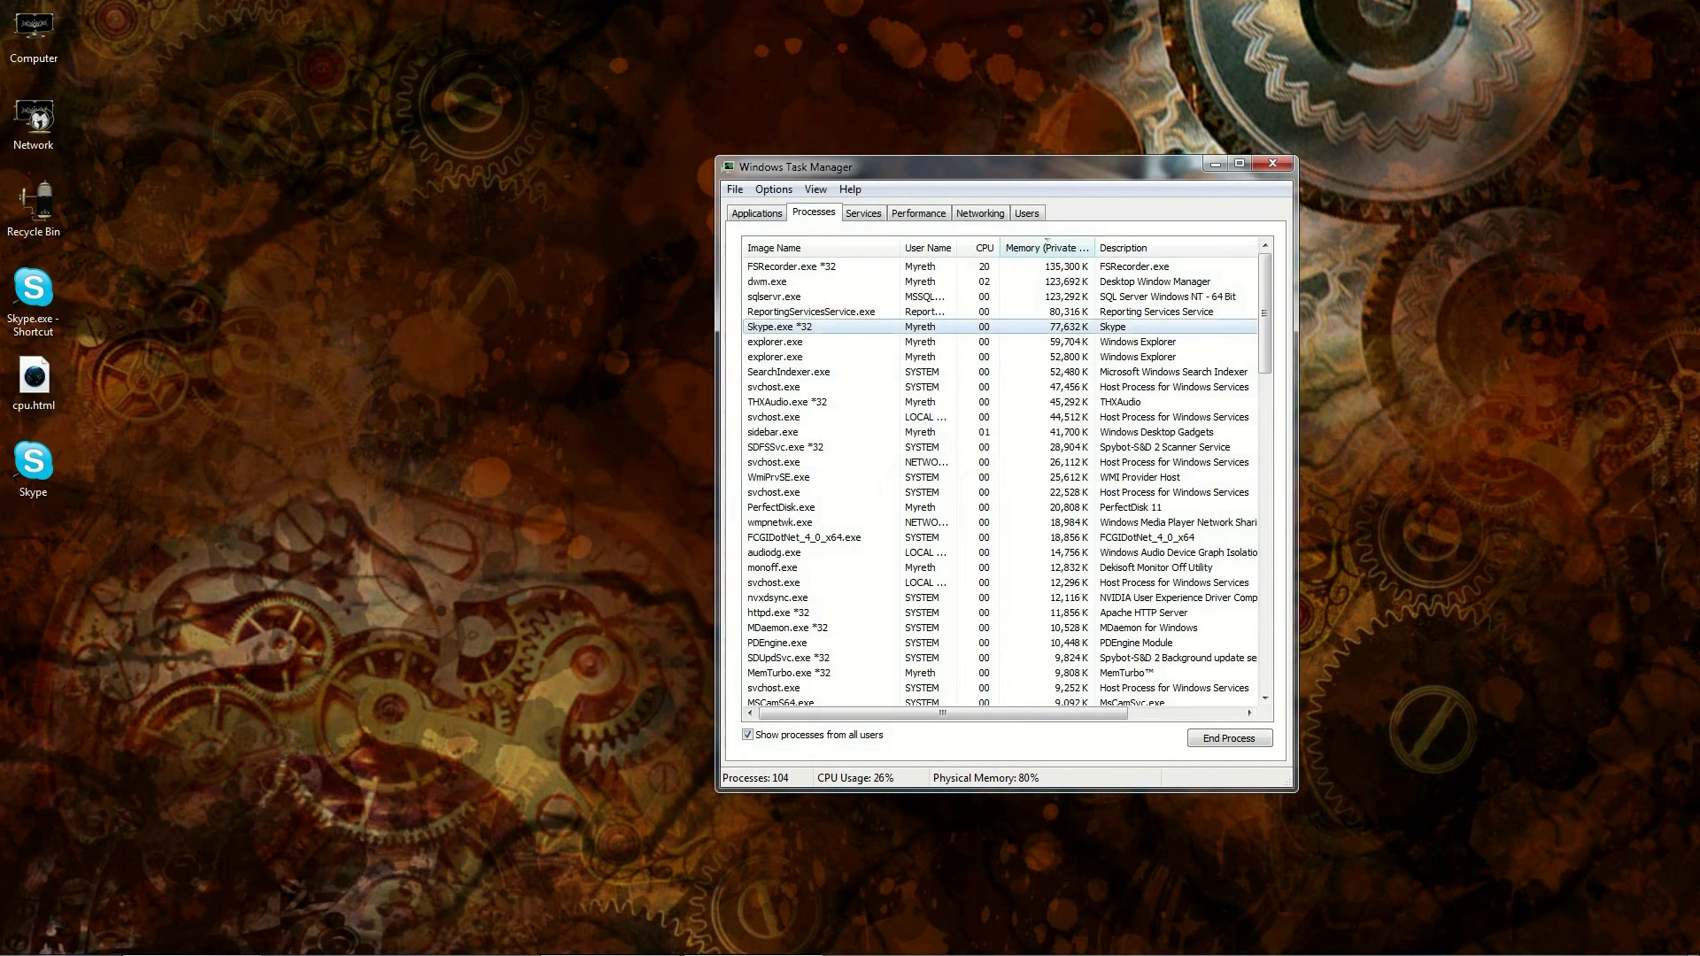
left_click(1528, 924)
right_click(1555, 923)
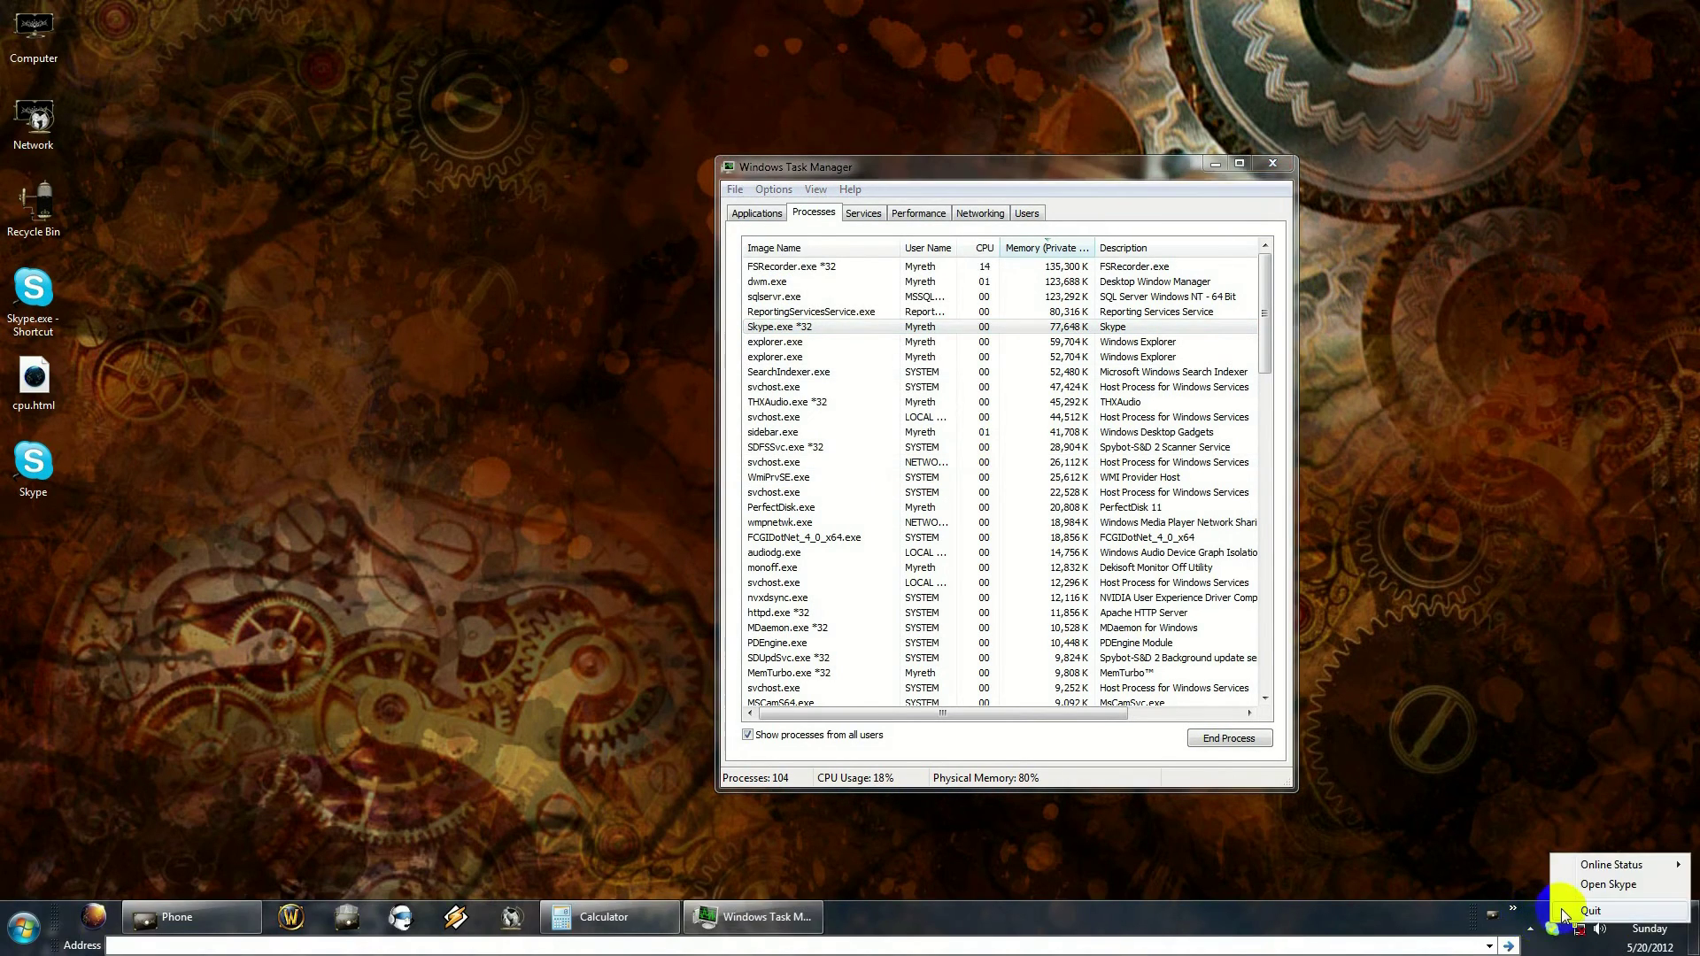
Step: Quit Skype and relaunch it from the new Skype desktop shortcut
left_click(1467, 814)
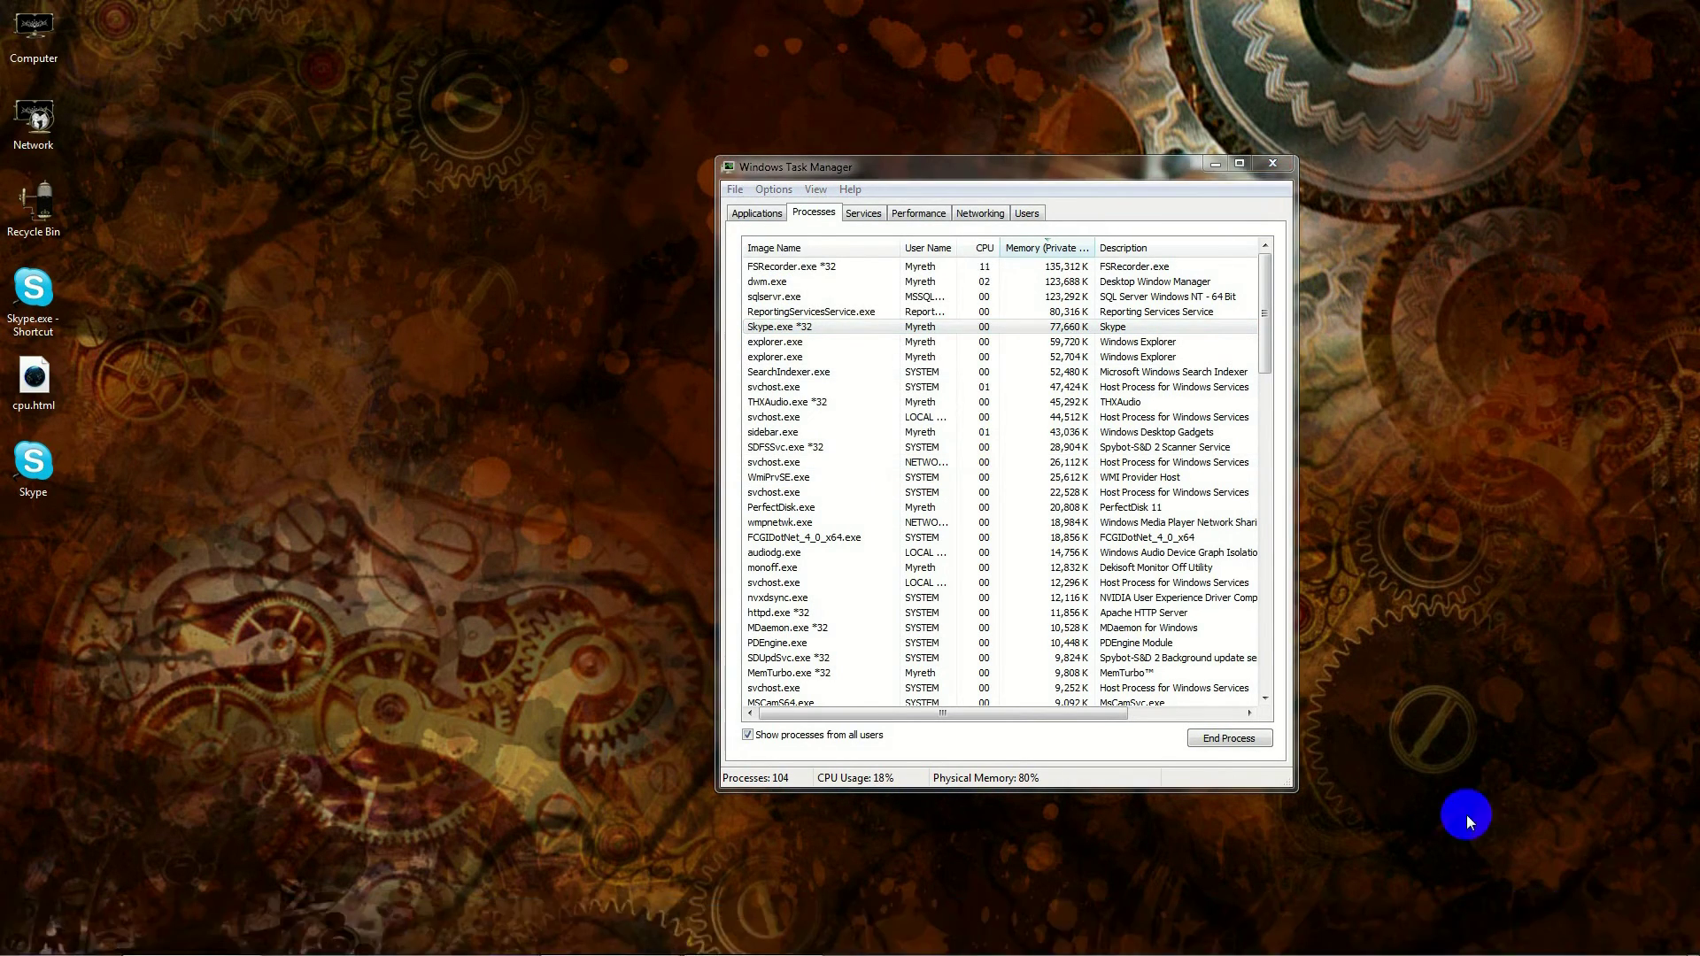
left_click(753, 214)
left_click(31, 479)
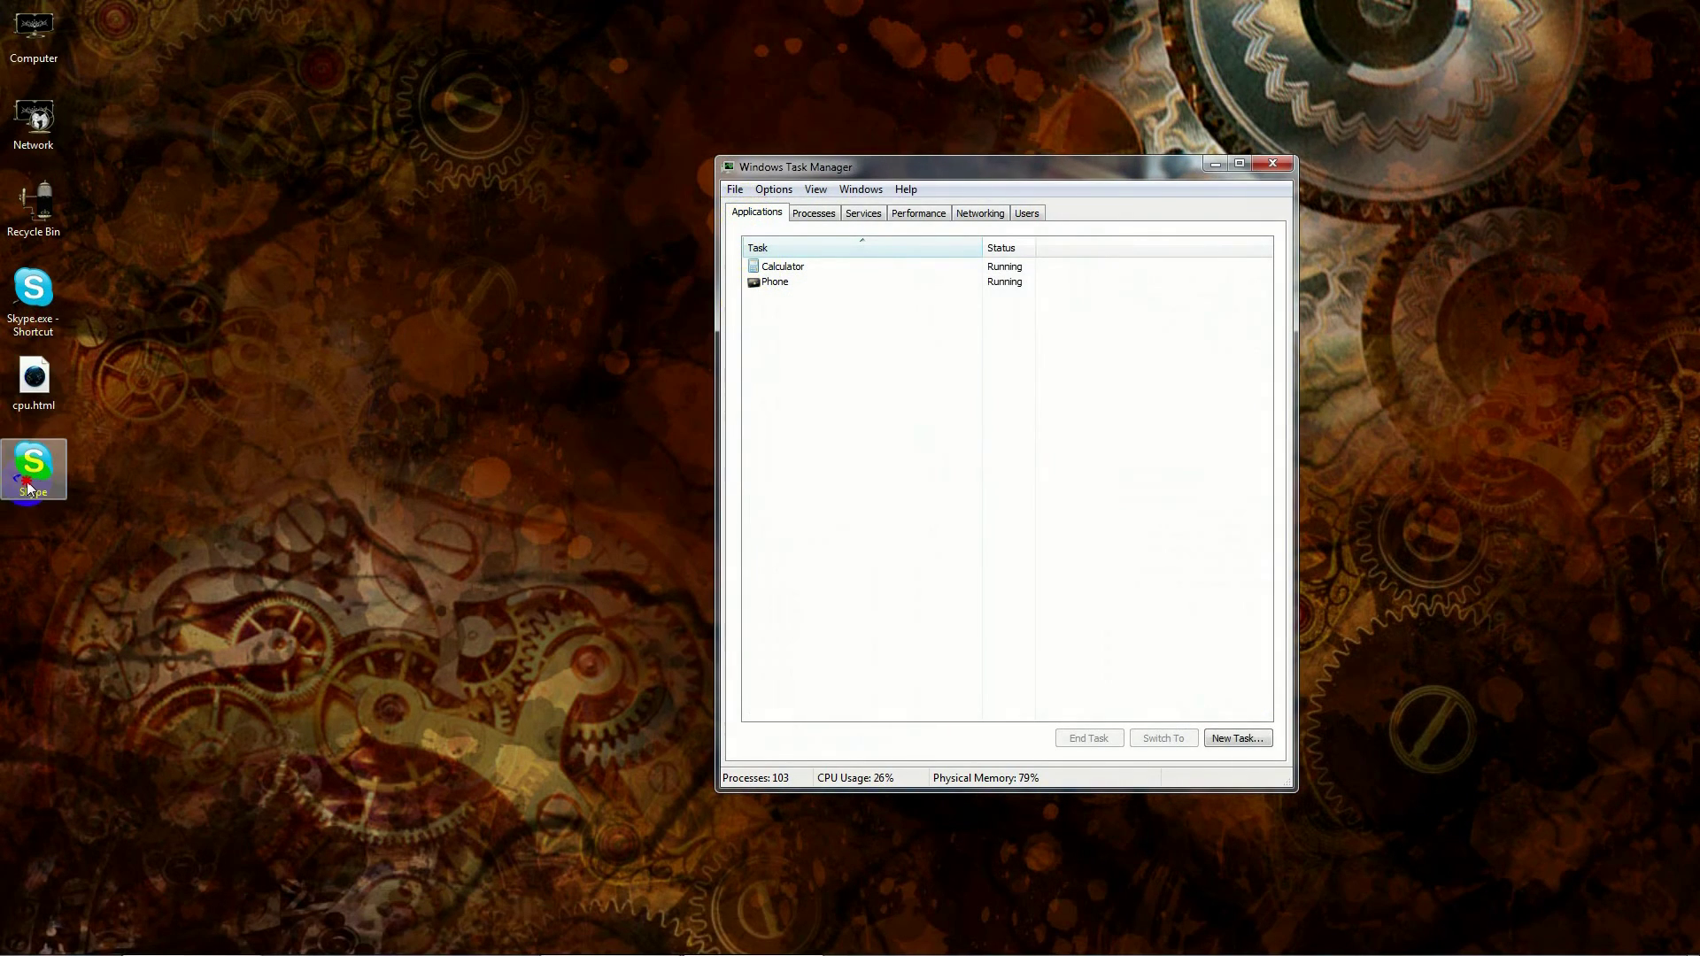
left_click(29, 483)
left_click(287, 424)
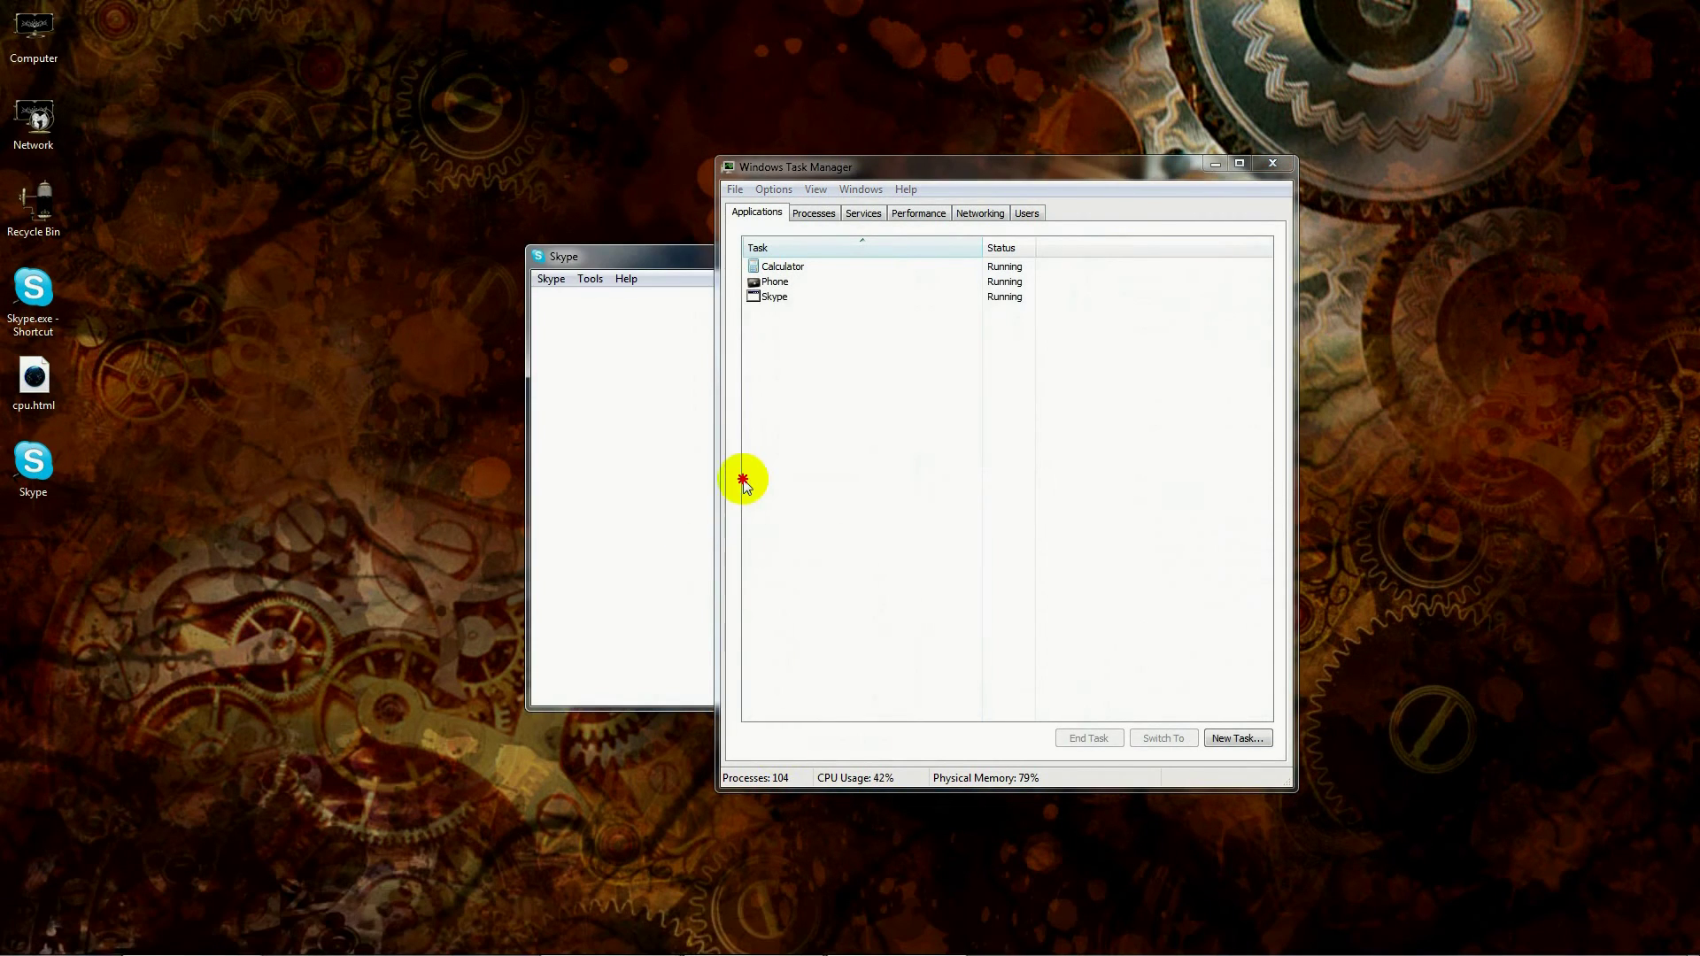
Step: Confirm the new Skype.exe process is limited to CPU 5, then minimize Task Manager
left_click(808, 298)
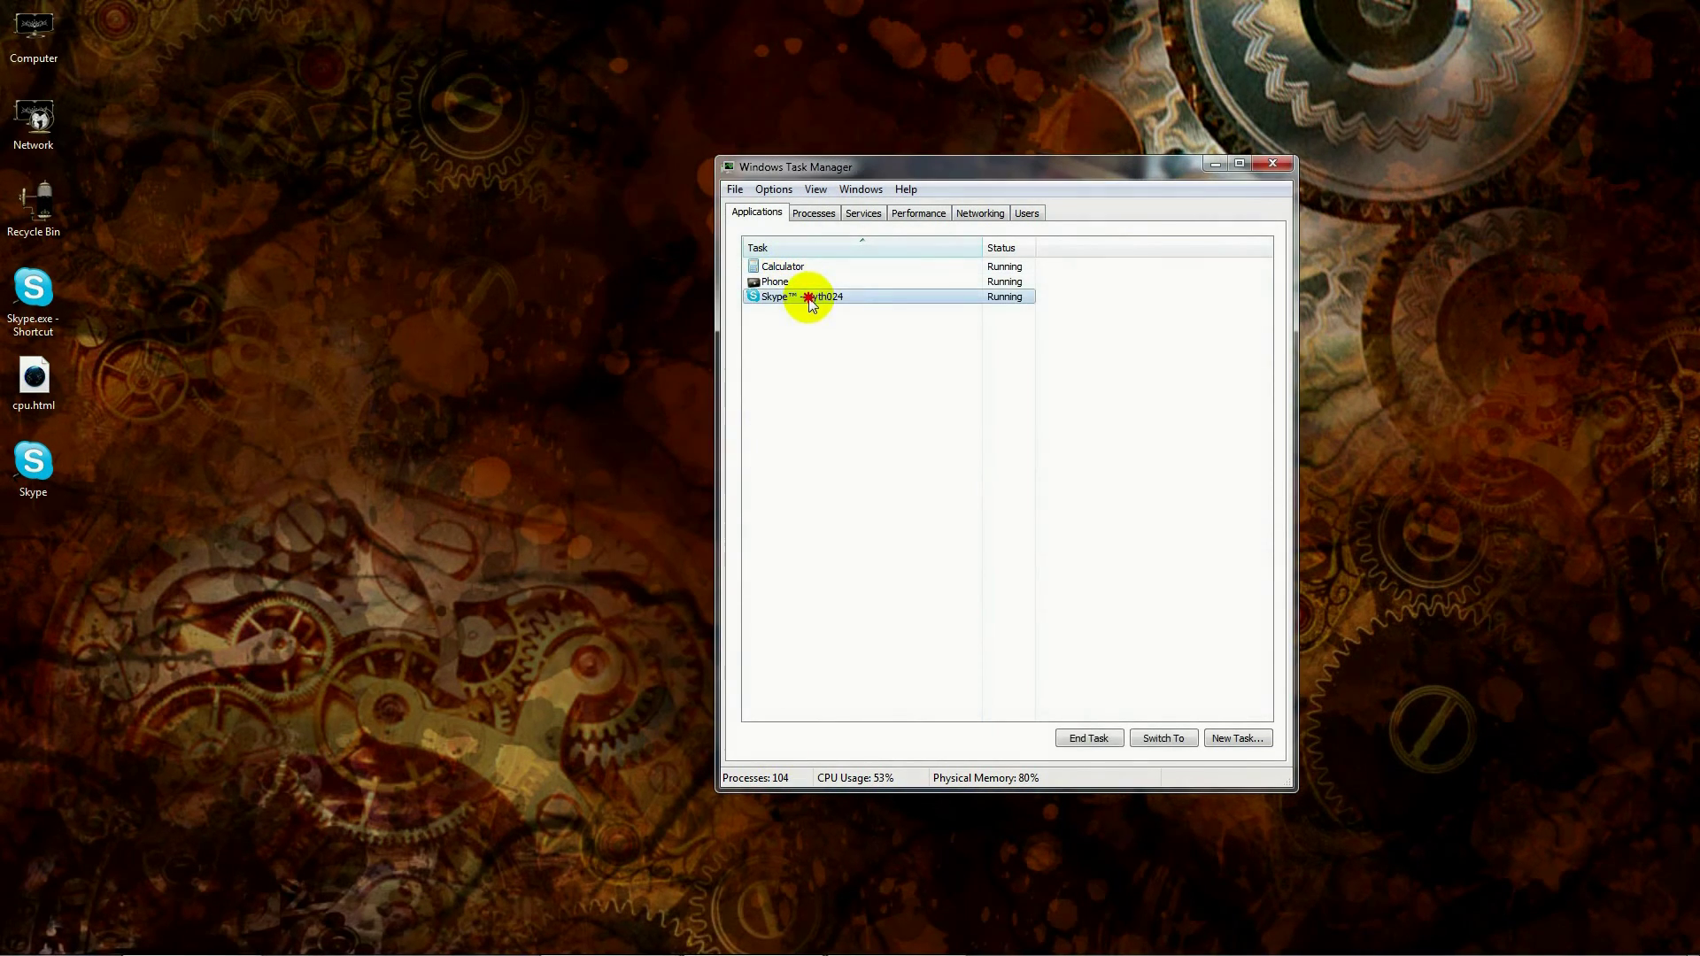
right_click(809, 298)
left_click(881, 497)
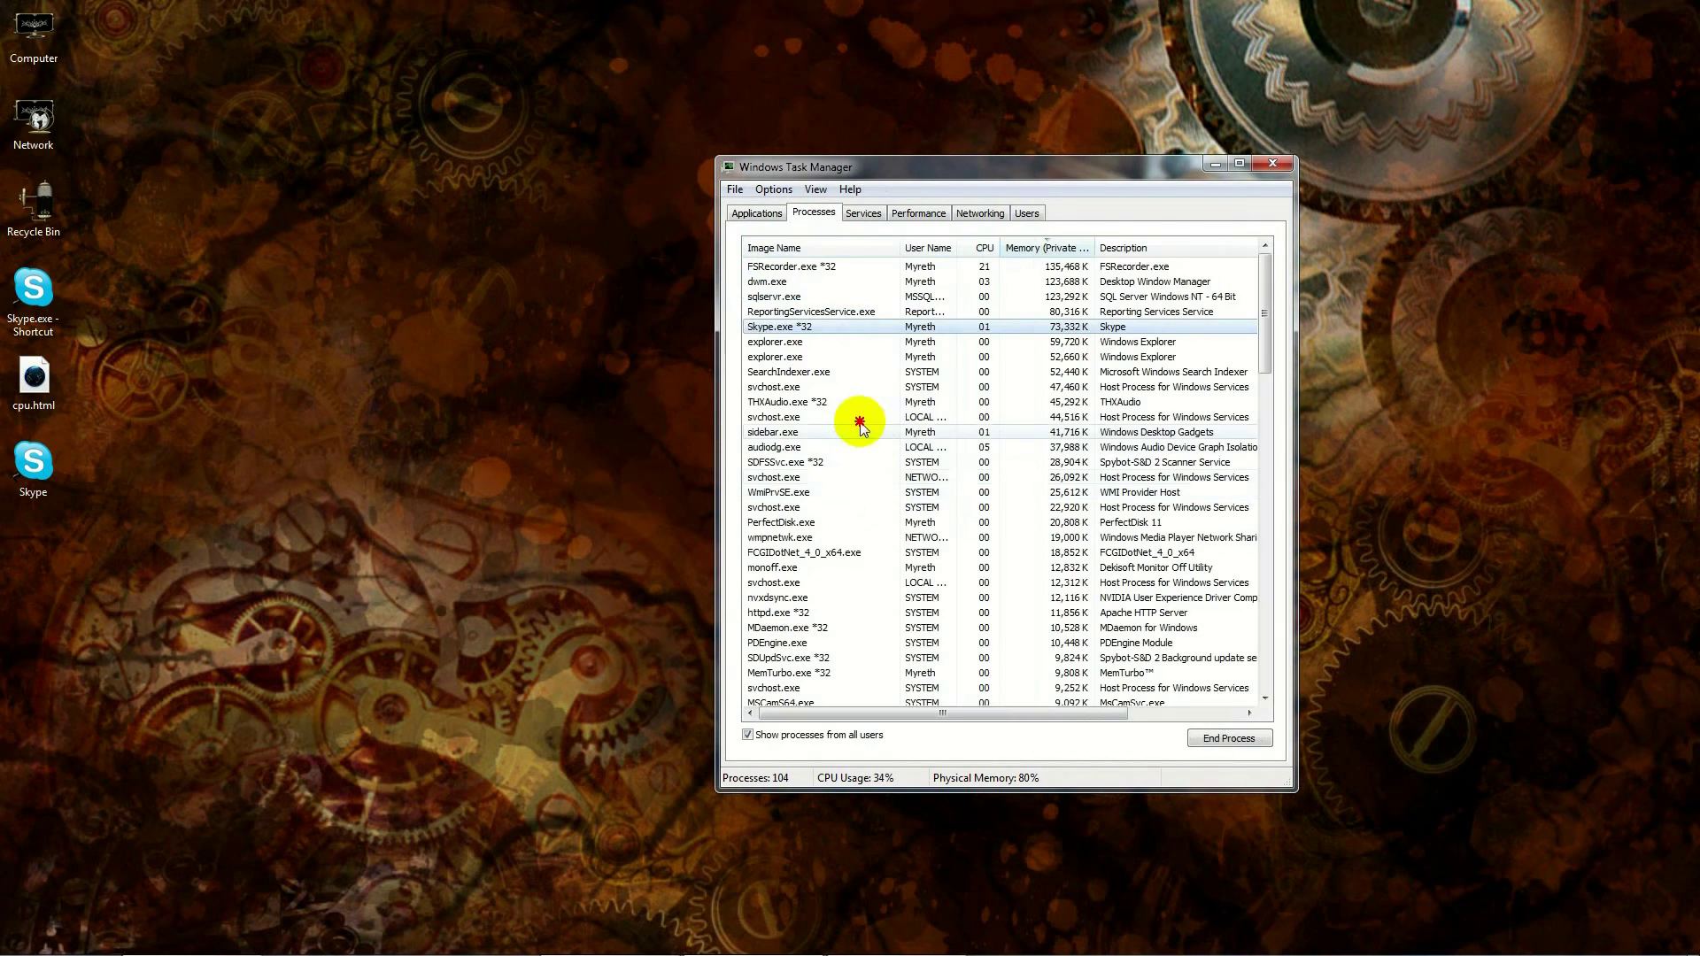
right_click(799, 324)
left_click(848, 487)
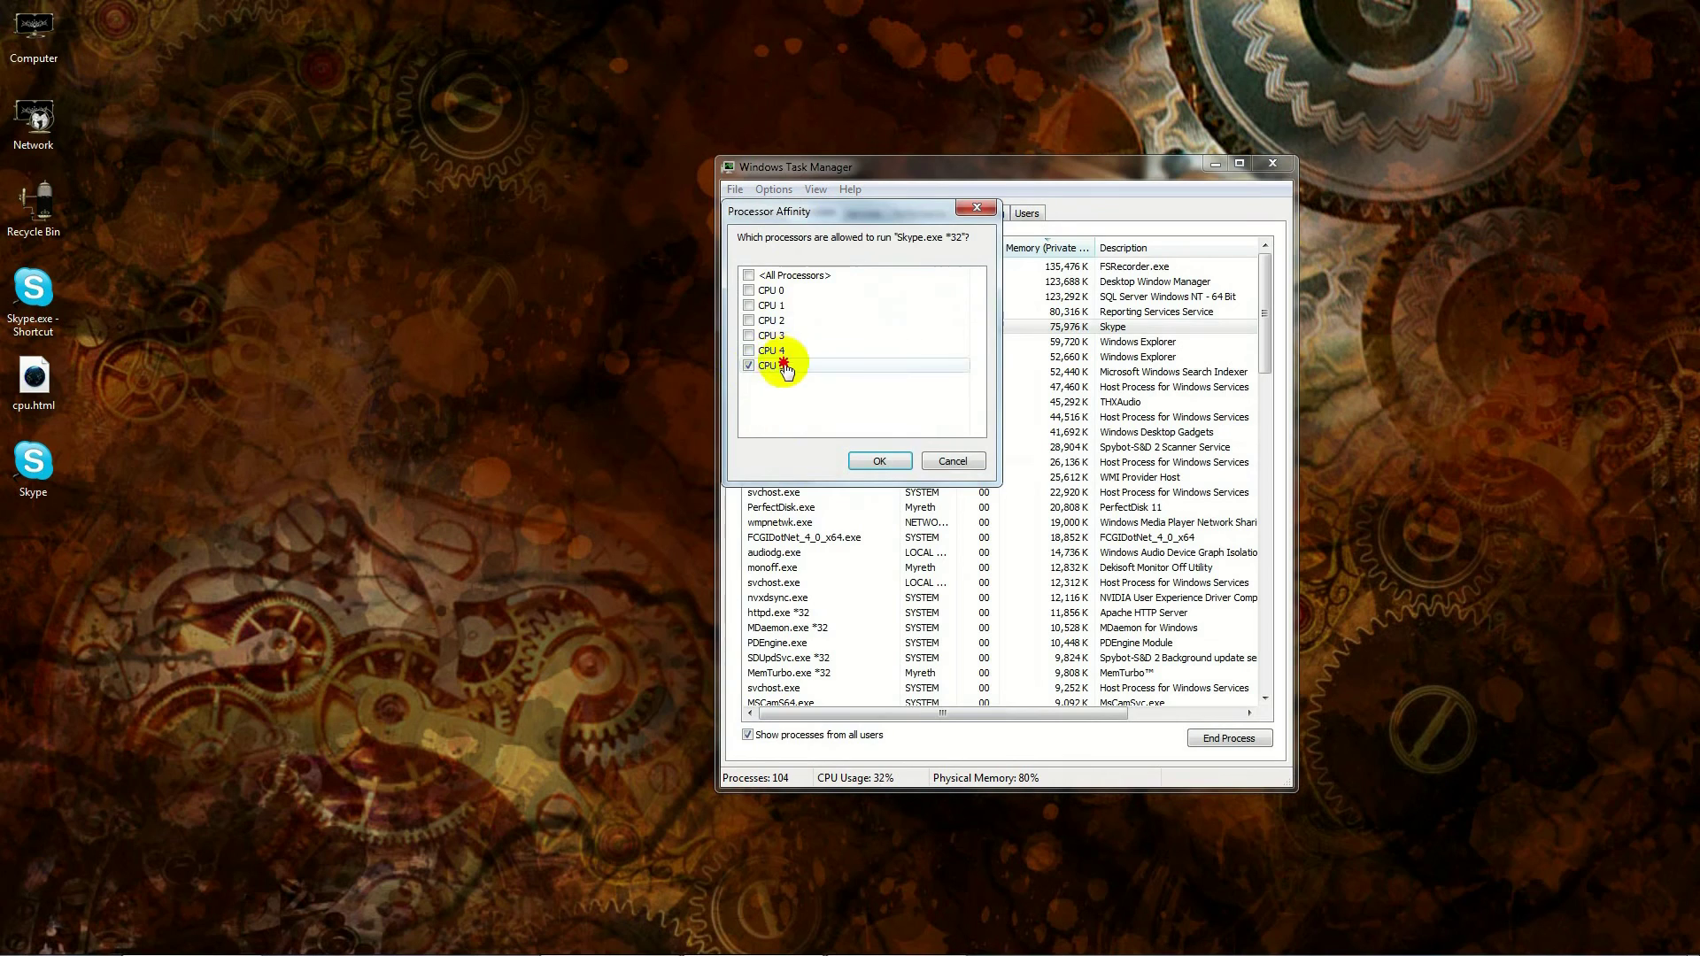
left_click(893, 464)
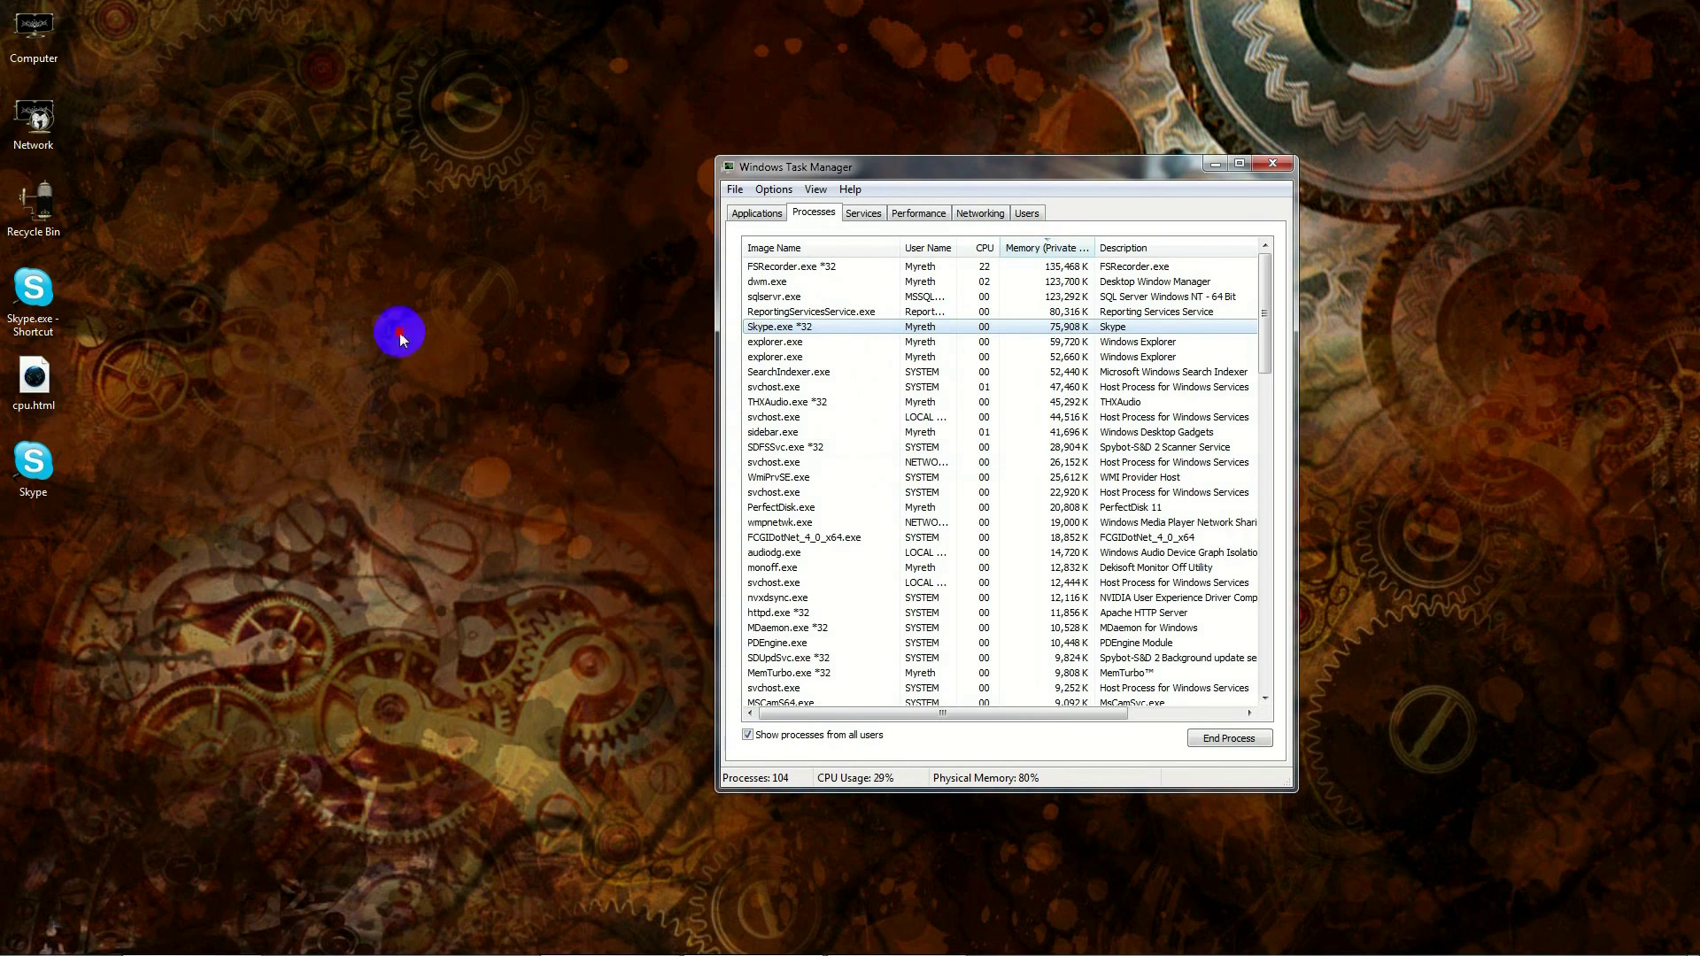
left_click(1199, 173)
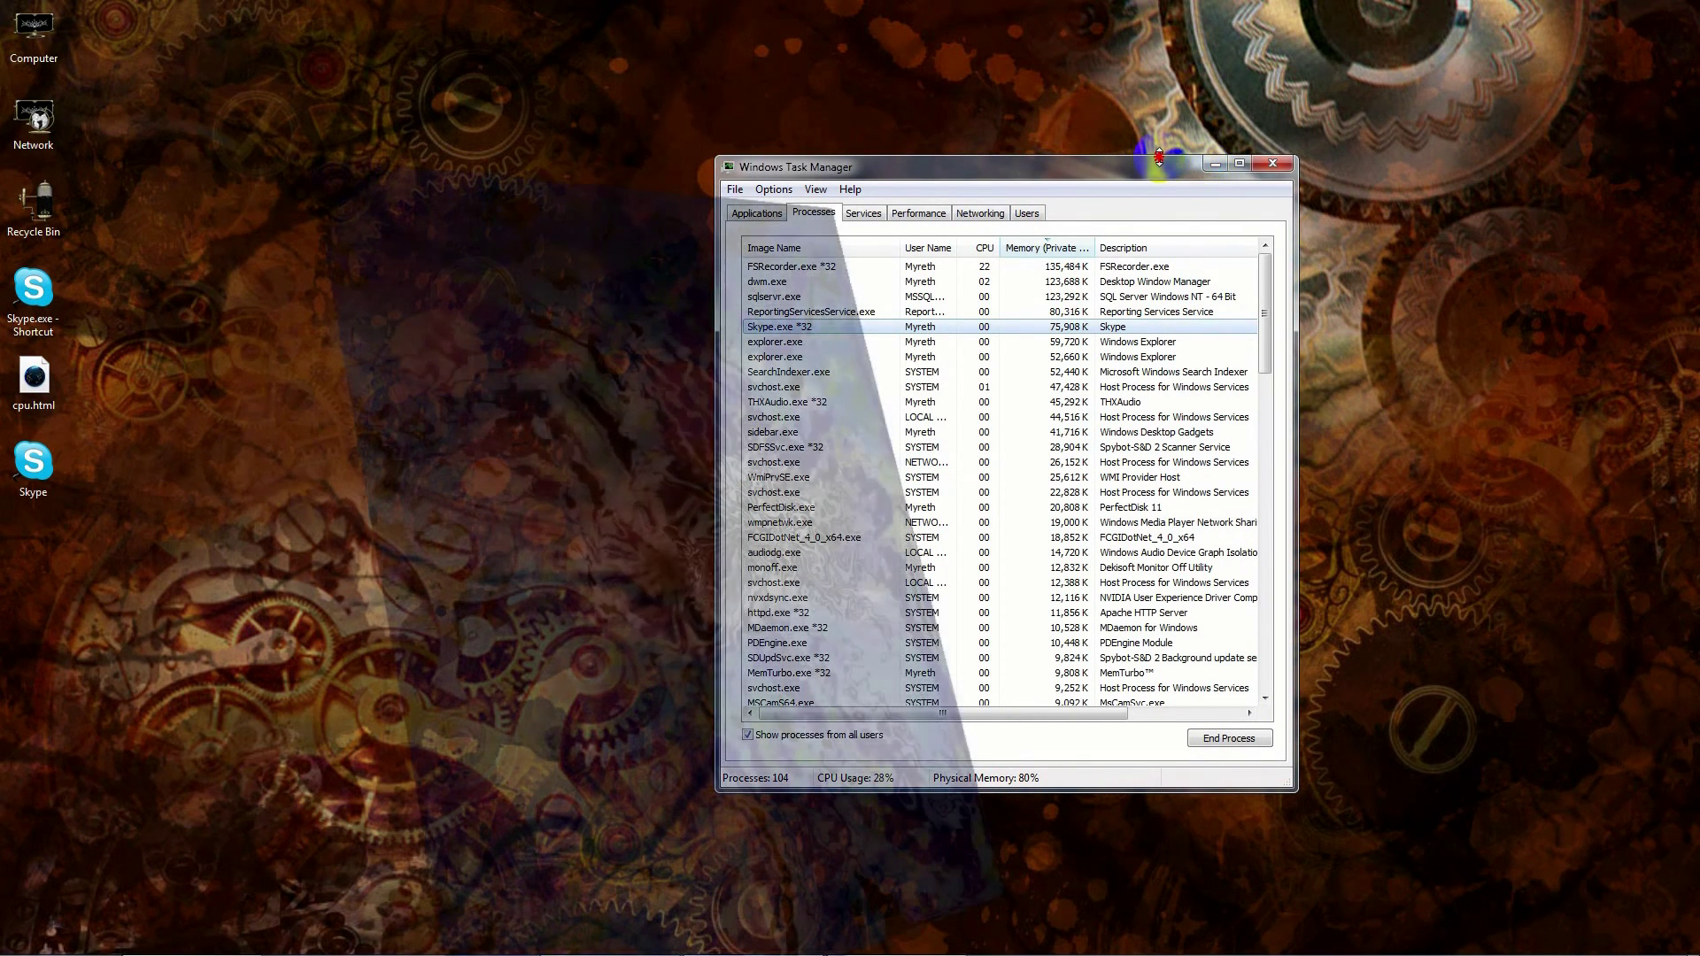
left_click(1213, 165)
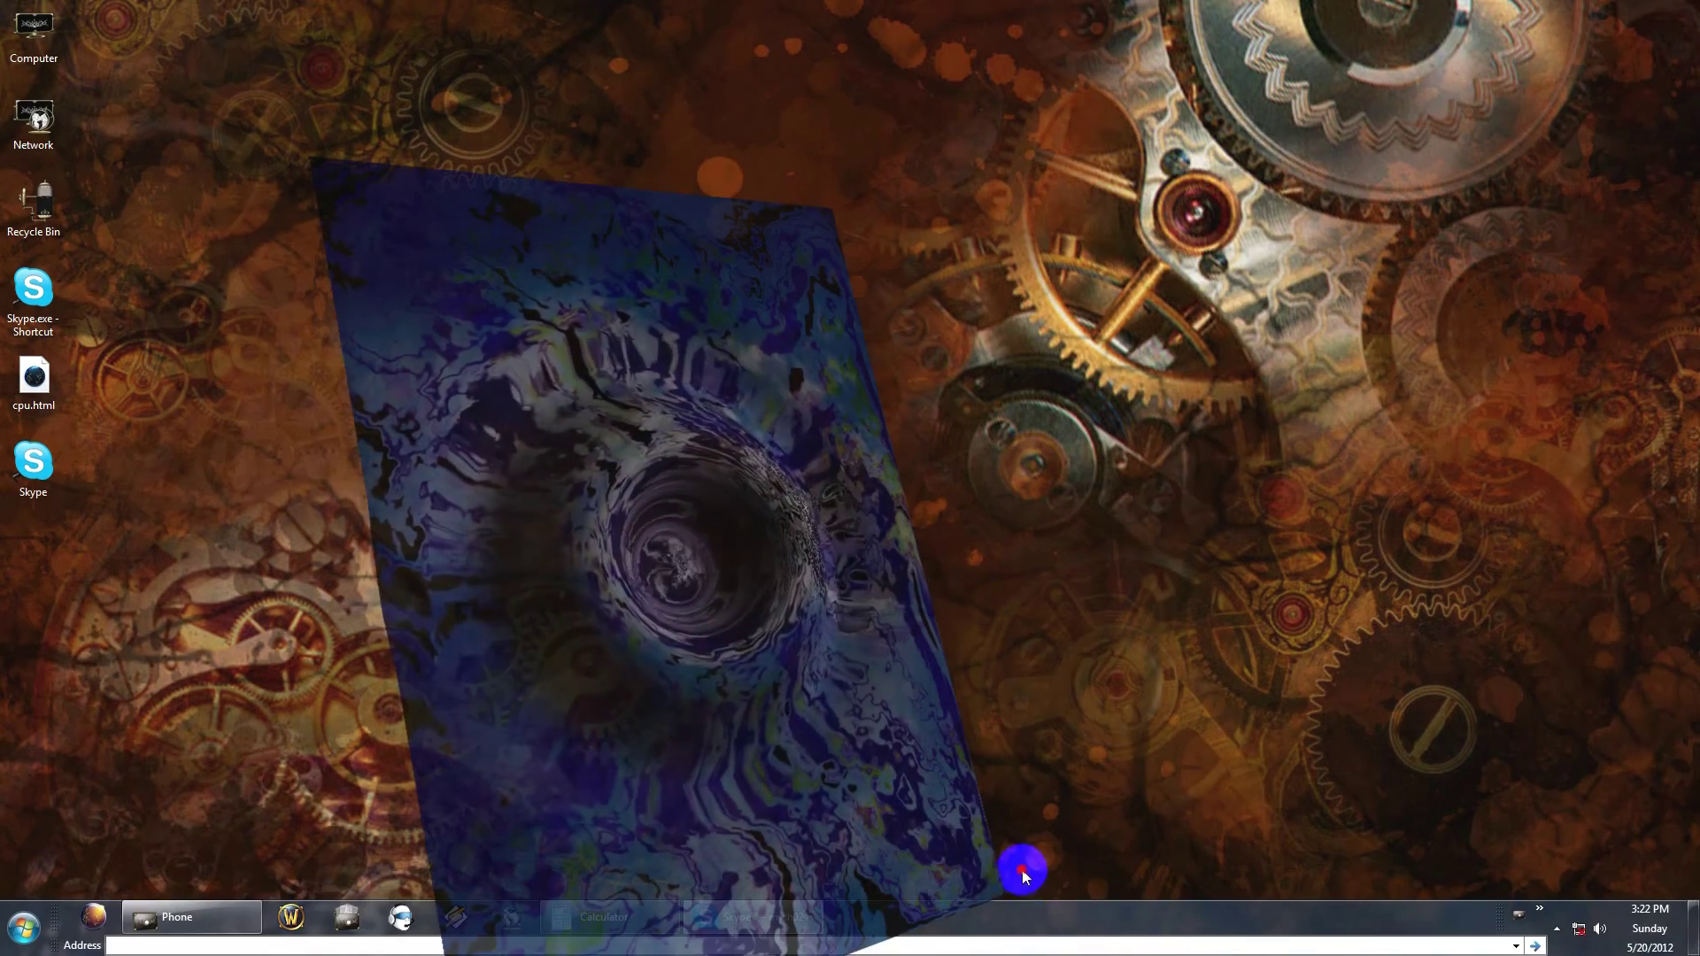